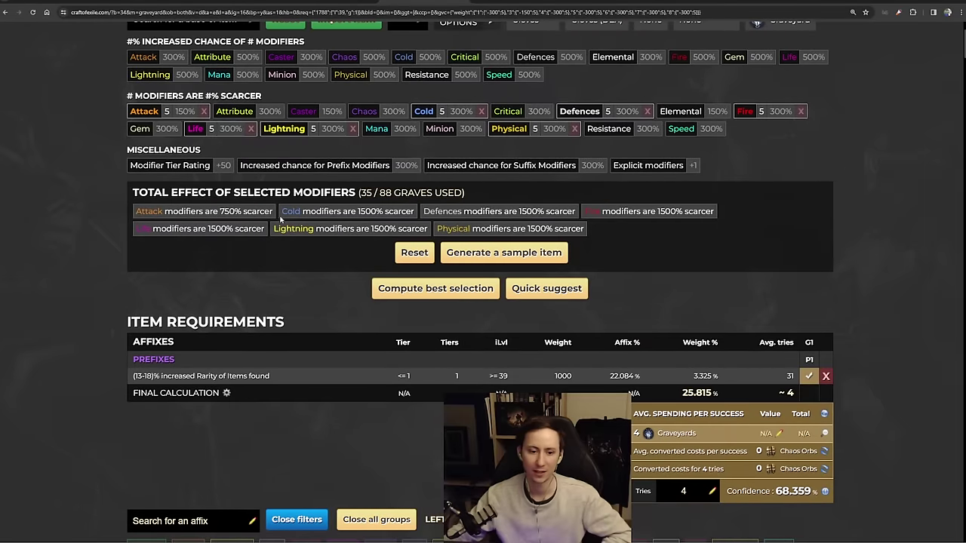
# - Raise the Modifier Tier Rating selection to nine graves for a total of +450
pyautogui.click(222, 168)
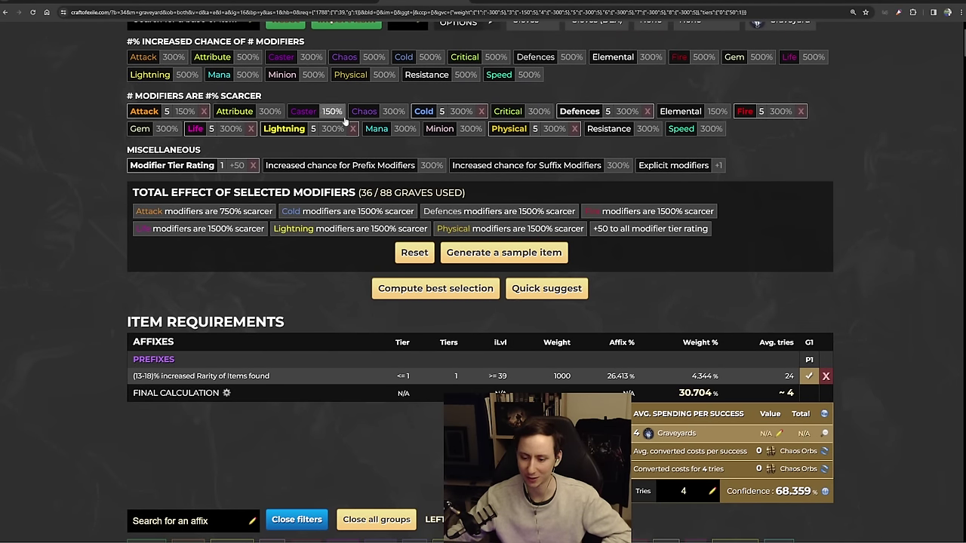
pyautogui.click(238, 166)
pyautogui.click(238, 166)
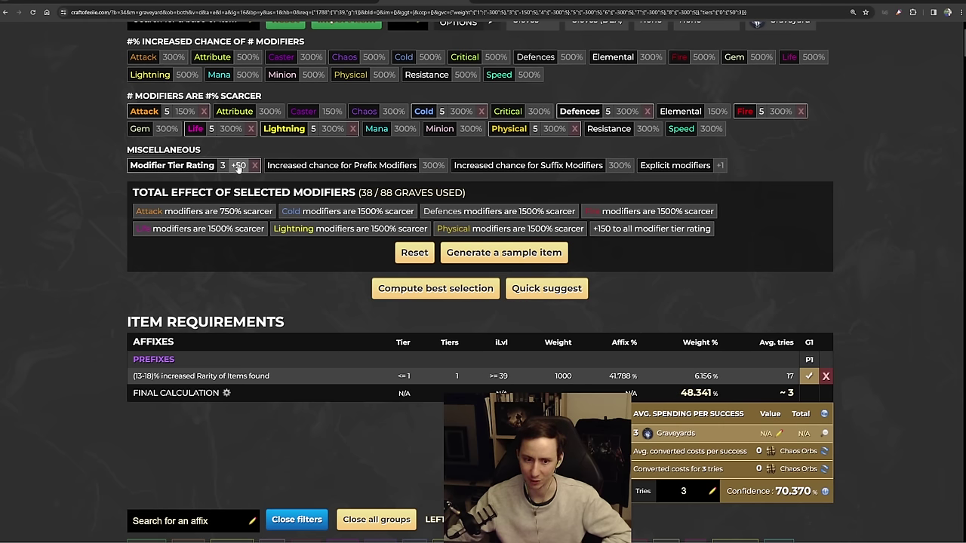
pyautogui.click(238, 166)
pyautogui.click(238, 166)
pyautogui.click(237, 166)
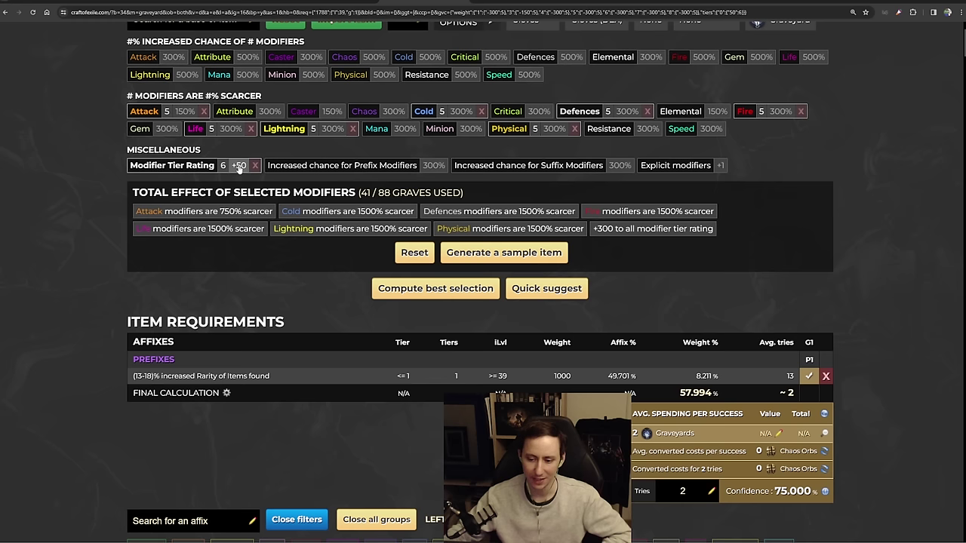
pyautogui.click(239, 167)
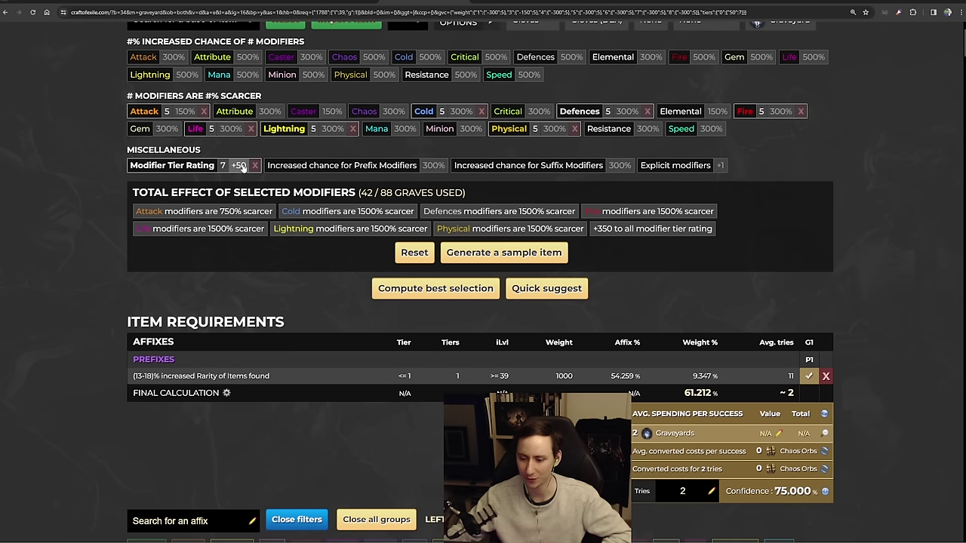
pyautogui.click(240, 166)
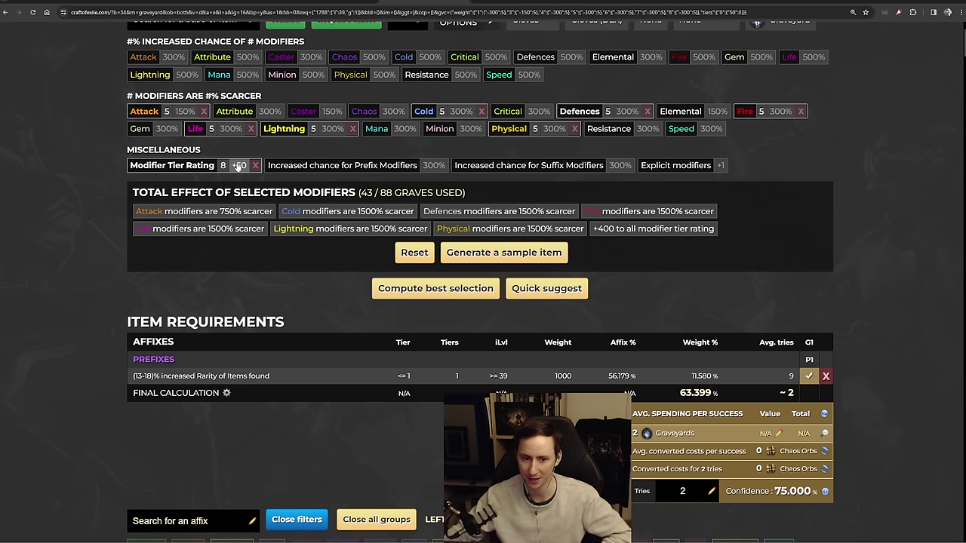
pyautogui.click(238, 166)
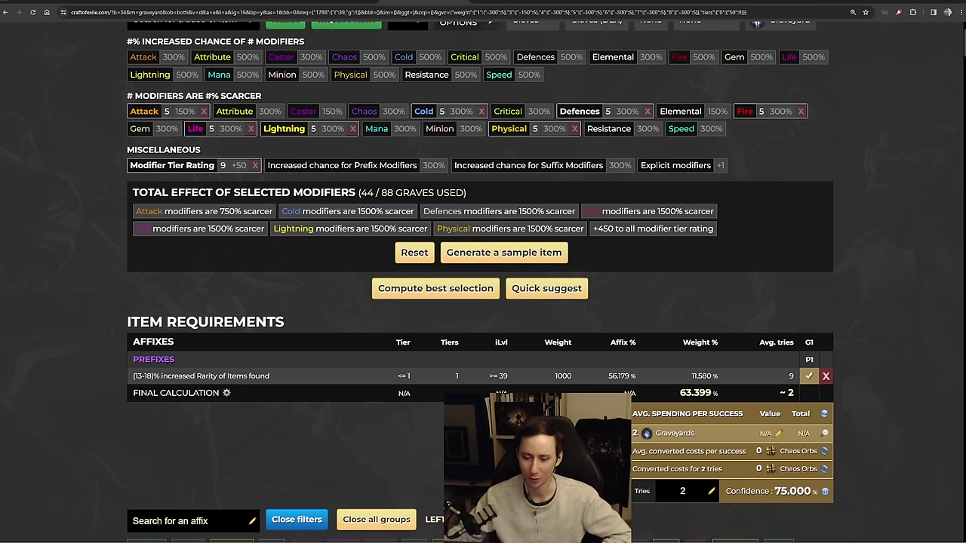
# - Examine the item rarity prefix's chance and compare its weight with the other base prefixes and suffixes for the gloves
pyautogui.tripleClick(714, 376)
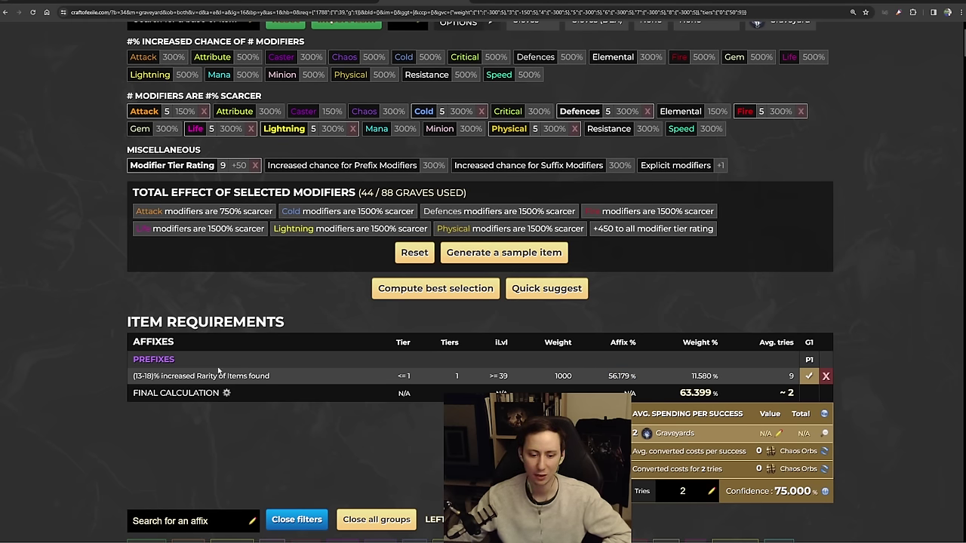
pyautogui.scroll(-6, 372, 363)
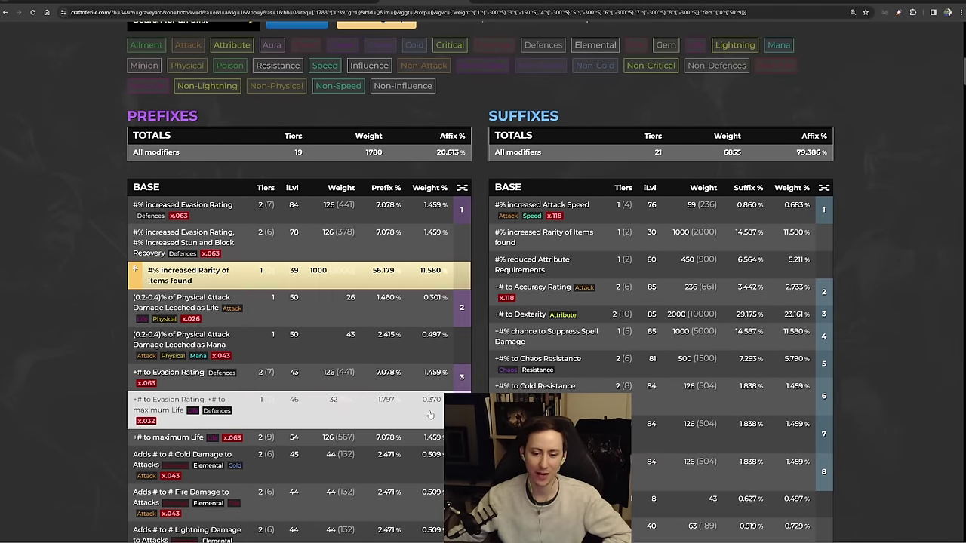
pyautogui.scroll(-2, 307, 449)
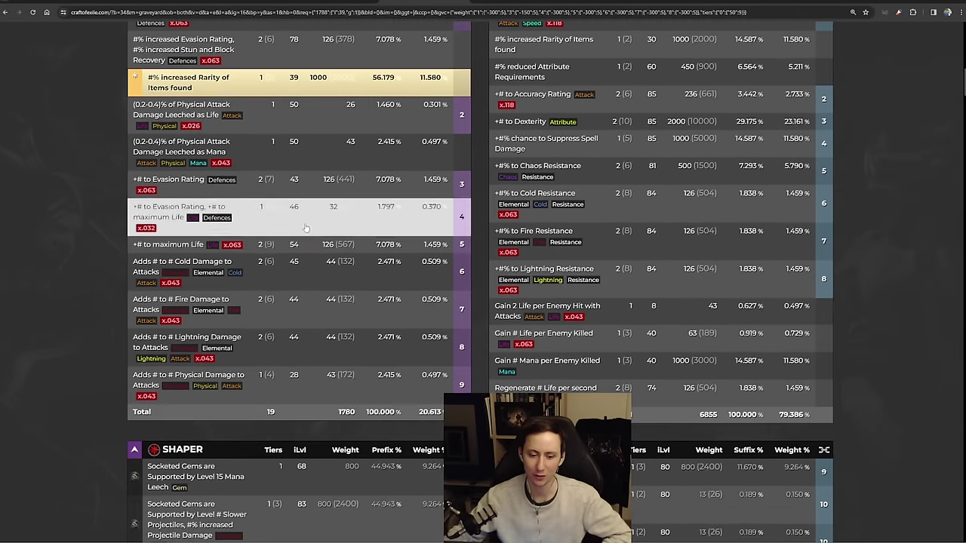
pyautogui.scroll(5, 295, 211)
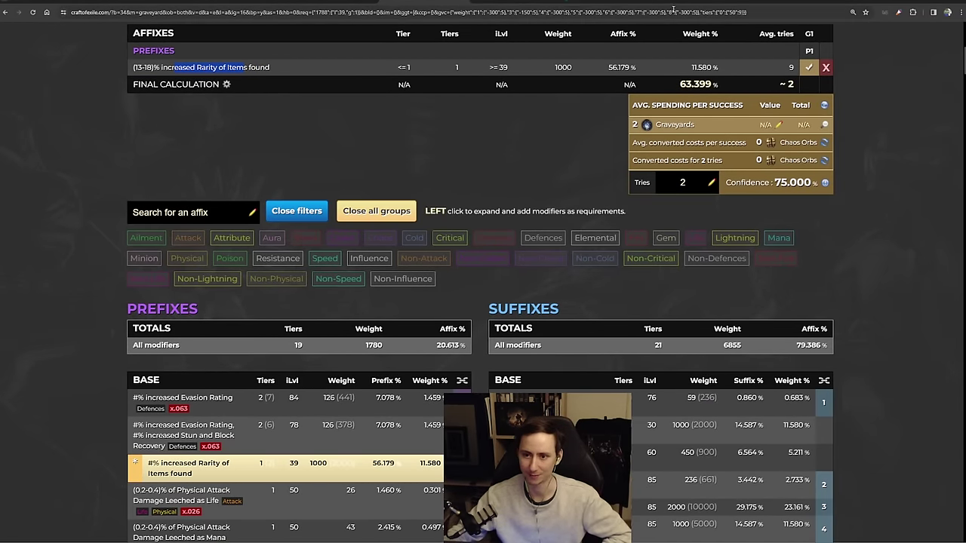
pyautogui.scroll(4, 308, 187)
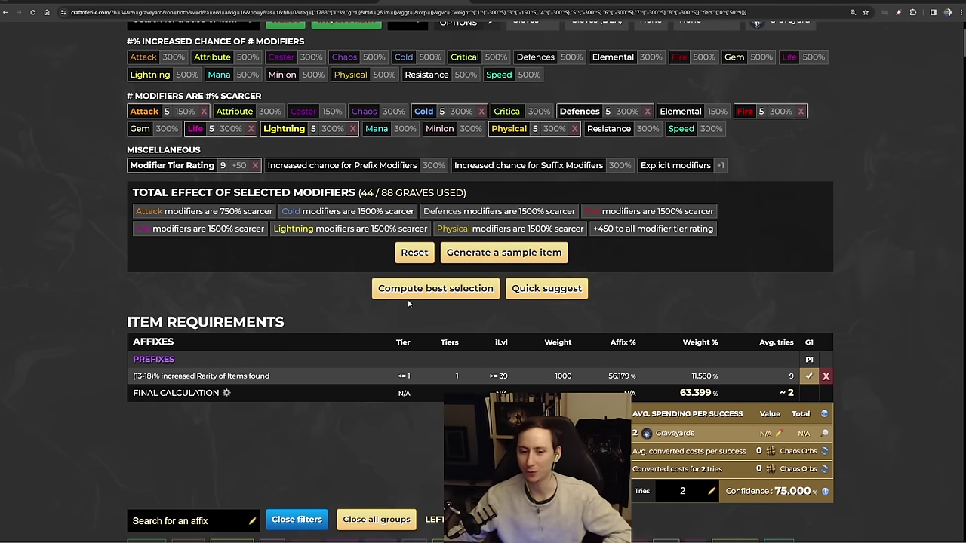
# - Try one and two added explicit modifiers on the graveyard craft, then leave Explicit modifiers at +1
pyautogui.click(720, 165)
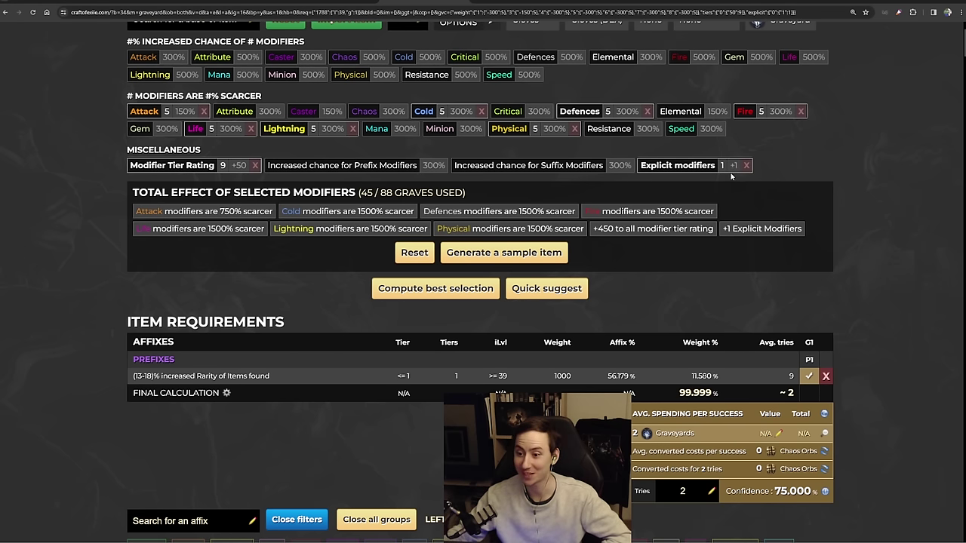
pyautogui.scroll(-2, 807, 415)
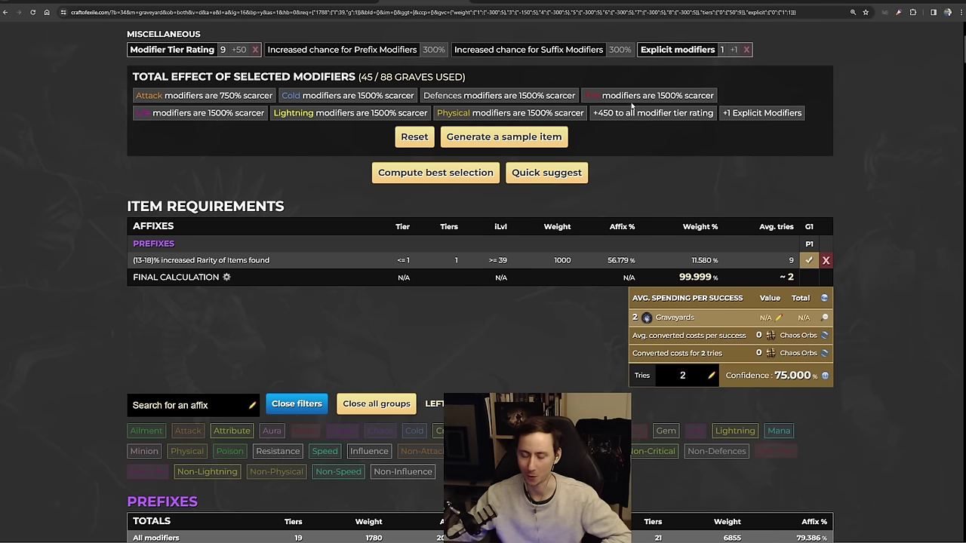
pyautogui.scroll(2, 632, 106)
pyautogui.click(747, 166)
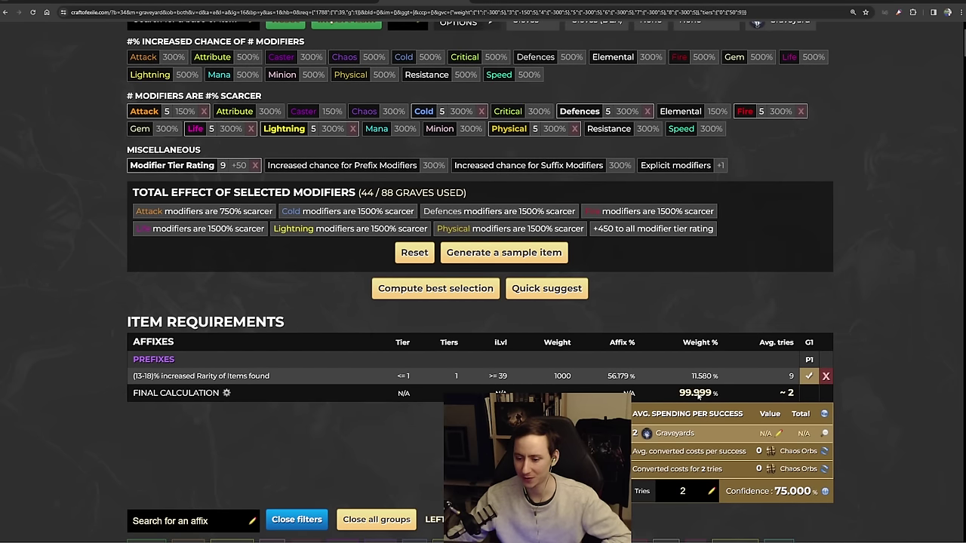
pyautogui.click(721, 165)
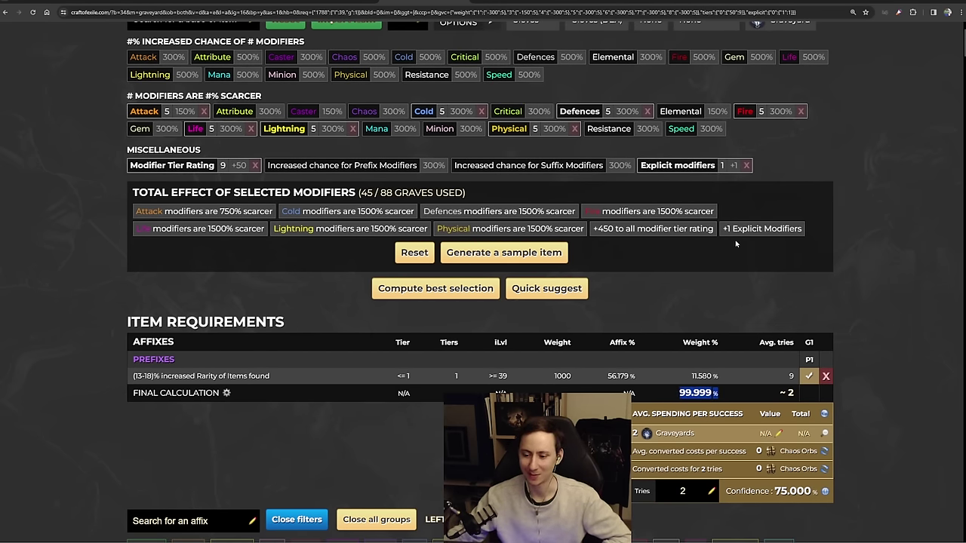
pyautogui.click(734, 165)
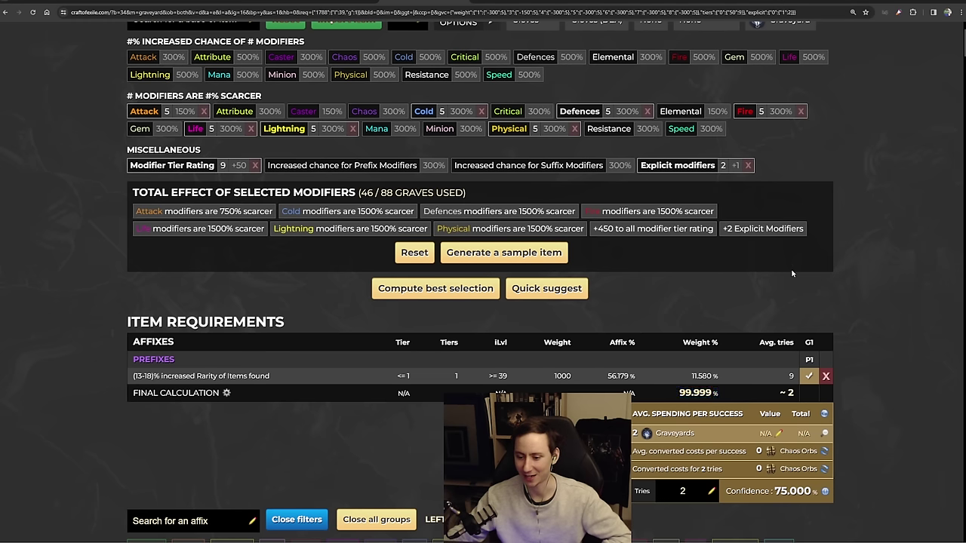
pyautogui.click(747, 166)
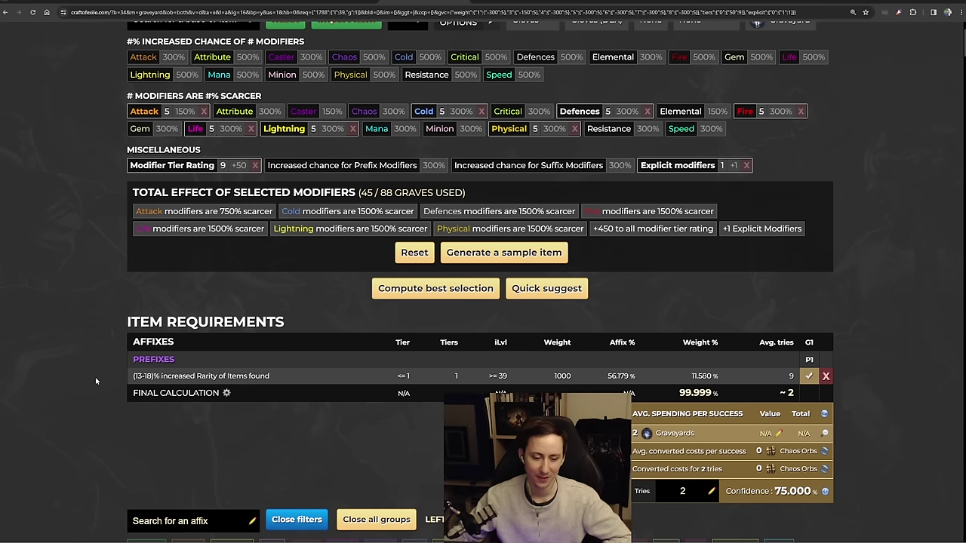
# - Check the final calculation's weight percentage and generate several sample gloves with +1 explicit modifier
pyautogui.doubleClick(699, 394)
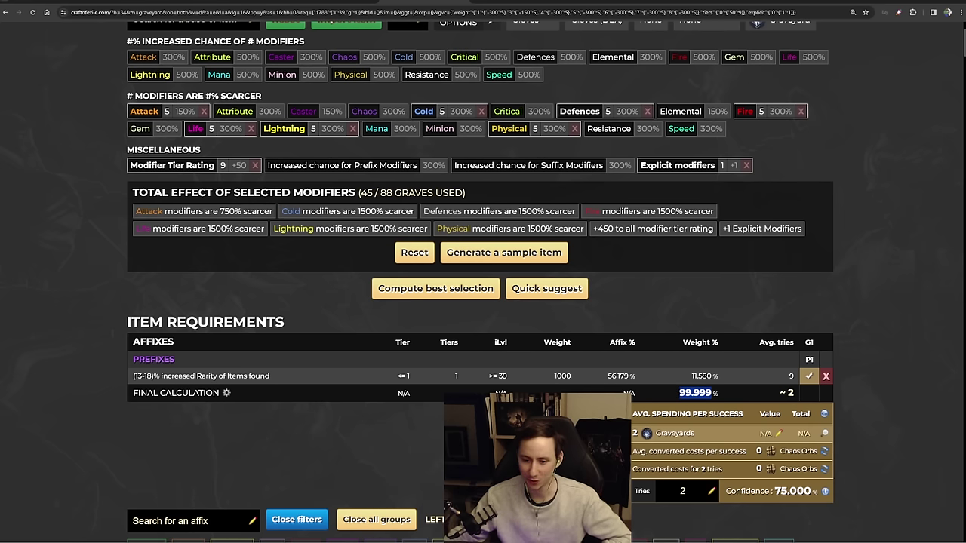
pyautogui.click(524, 258)
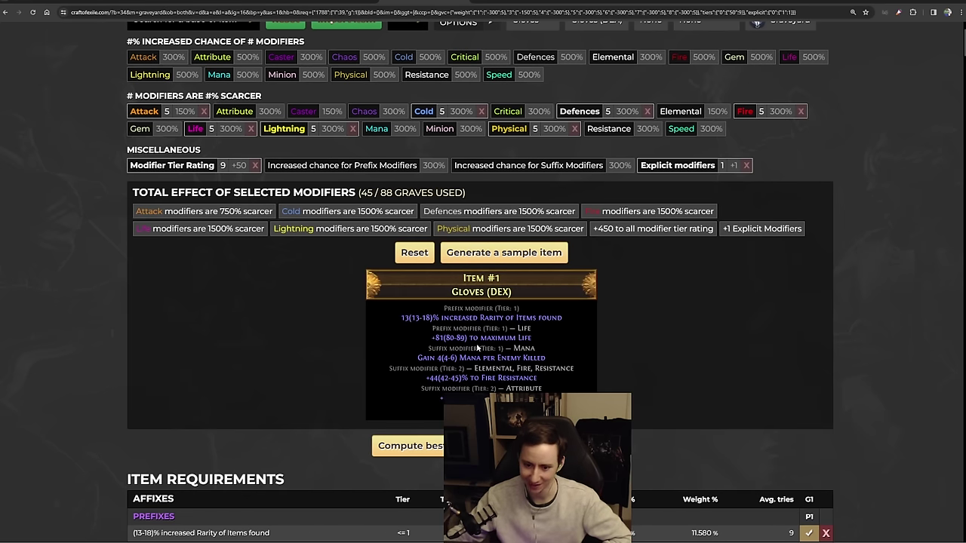
pyautogui.click(526, 256)
pyautogui.click(528, 258)
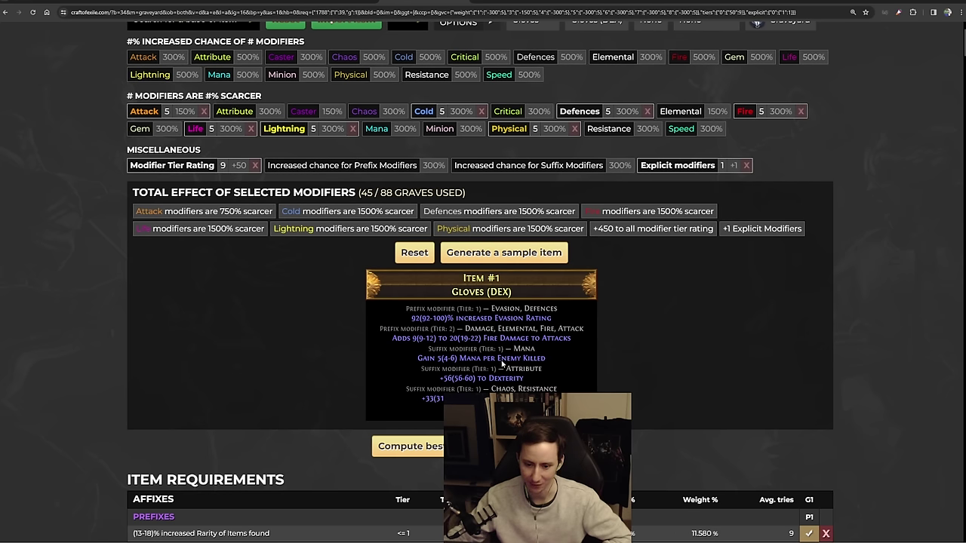
# - Raise Explicit modifiers to +2 and generate a series of sample gloves
pyautogui.click(734, 165)
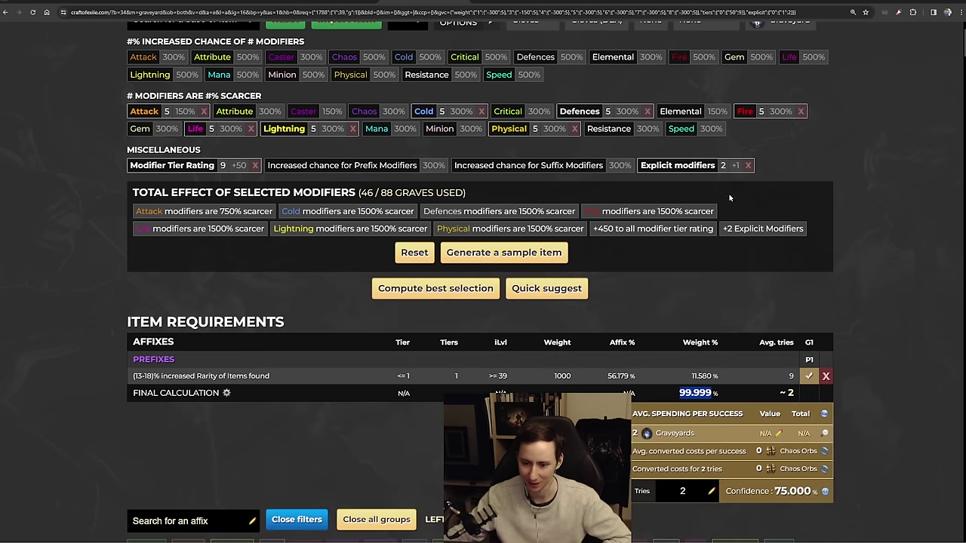
pyautogui.click(547, 258)
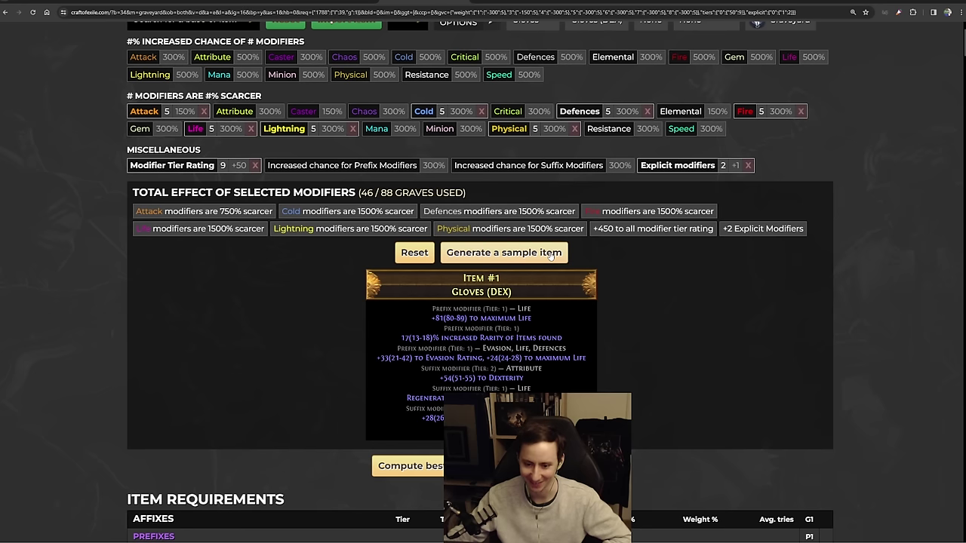
pyautogui.click(528, 256)
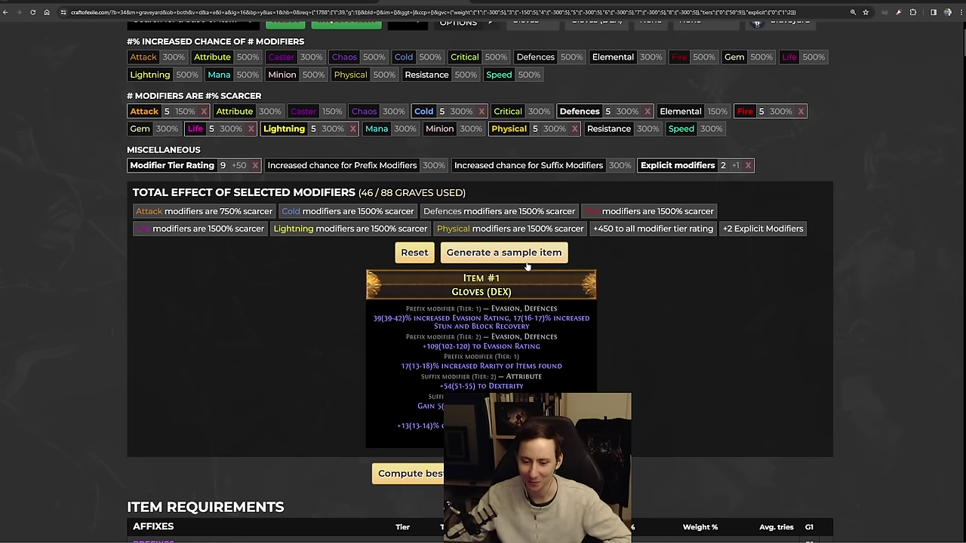
pyautogui.click(533, 257)
pyautogui.click(533, 257)
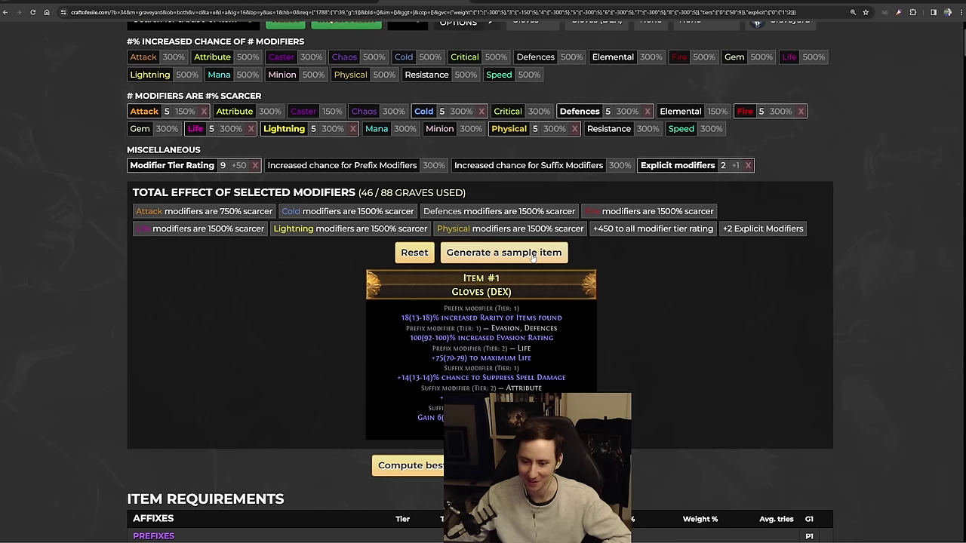
pyautogui.click(533, 257)
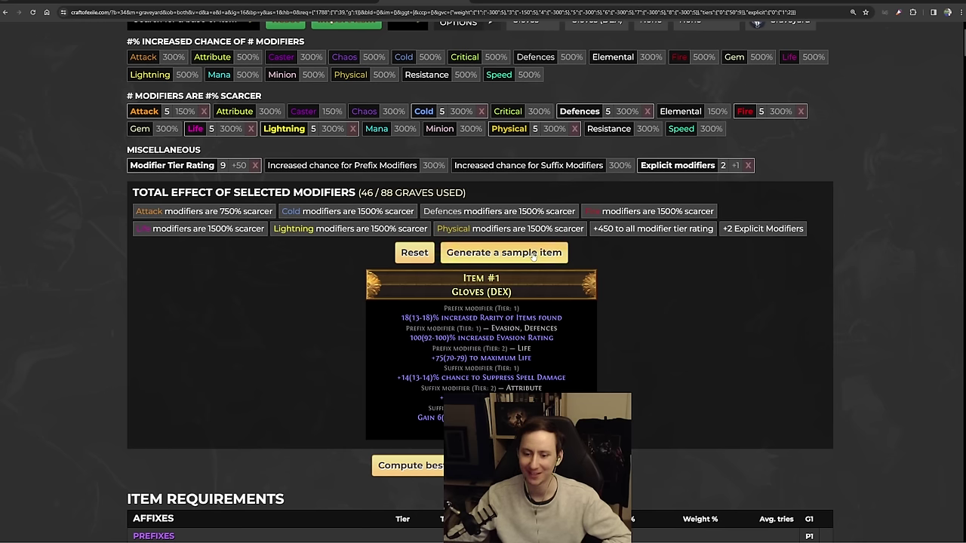
pyautogui.click(533, 257)
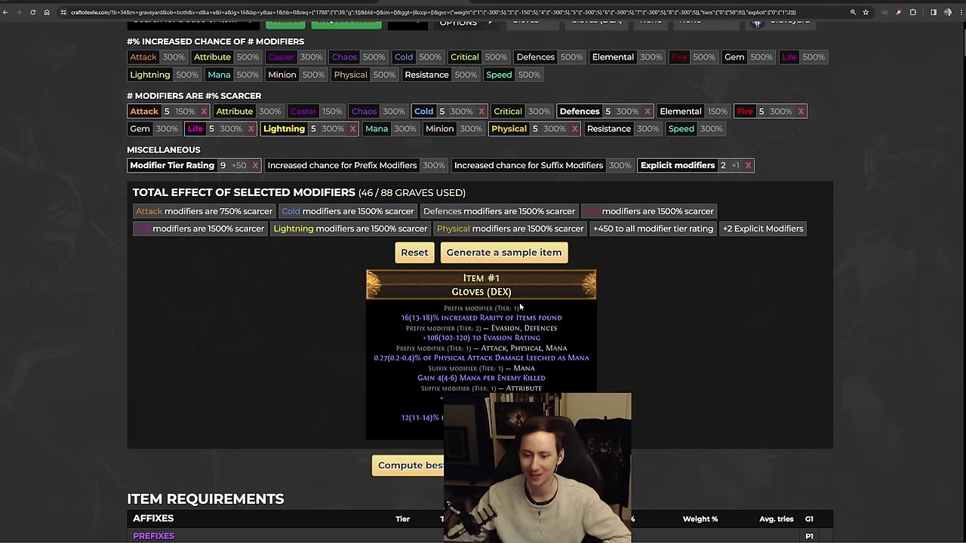
pyautogui.click(552, 259)
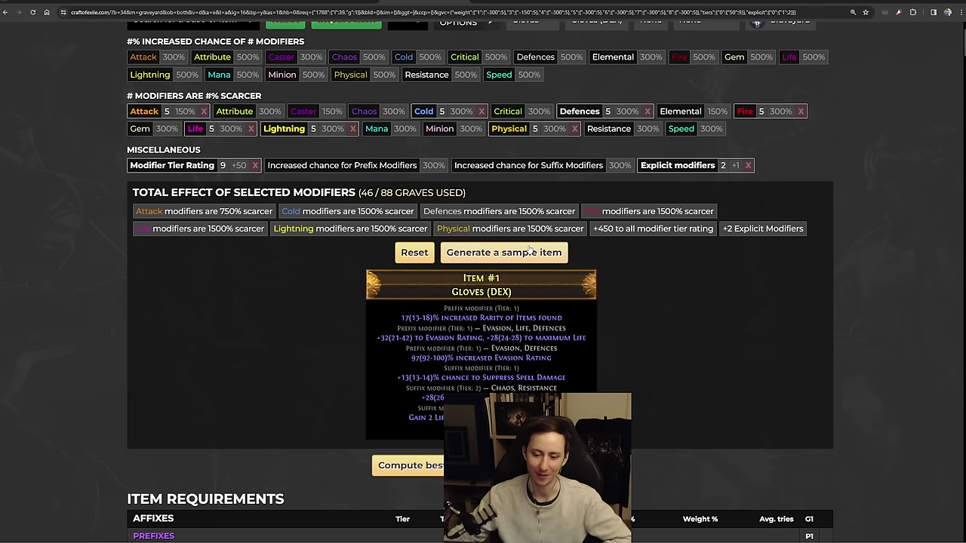
# - Generate further sample gloves and review the rolled modifiers against the selected grave effects
pyautogui.scroll(1, 528, 257)
pyautogui.scroll(-4, 577, 357)
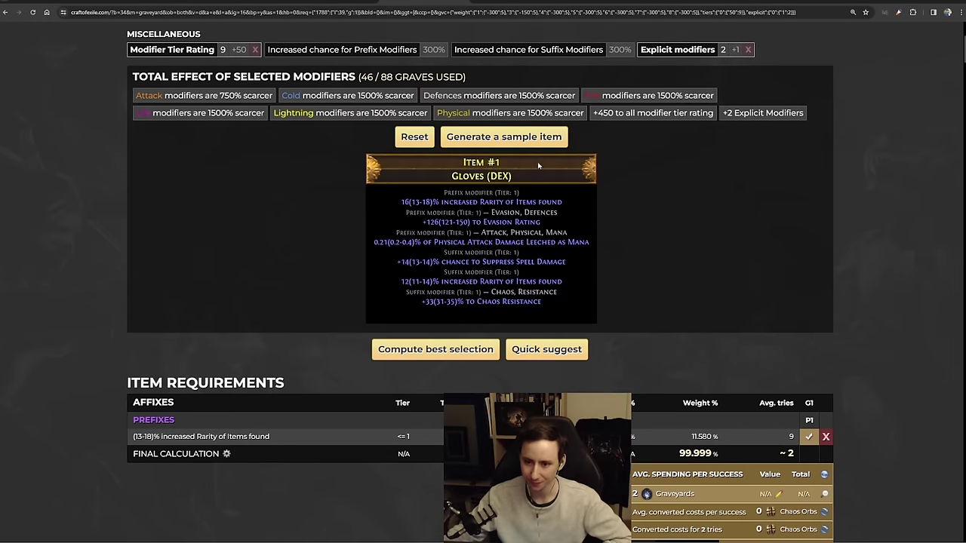
pyautogui.click(540, 139)
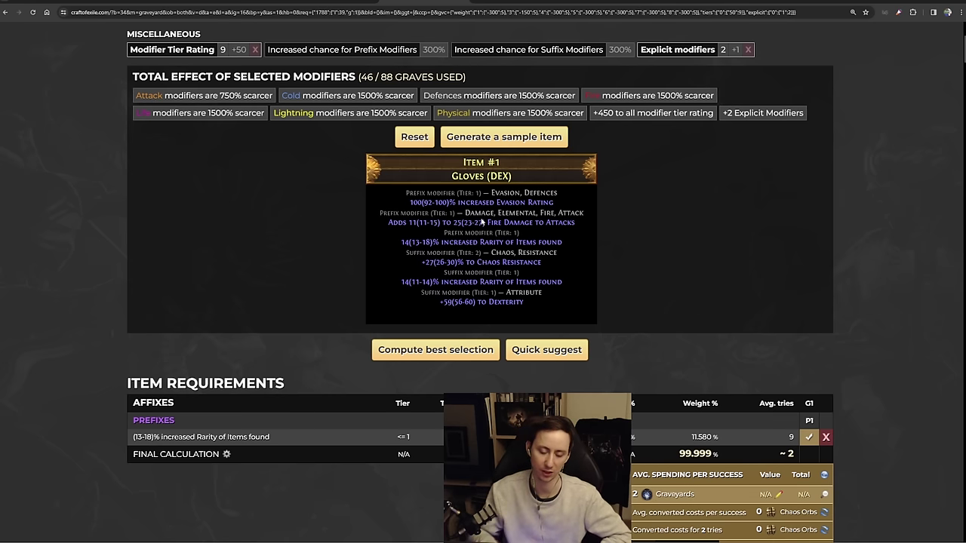
pyautogui.scroll(-1, 481, 222)
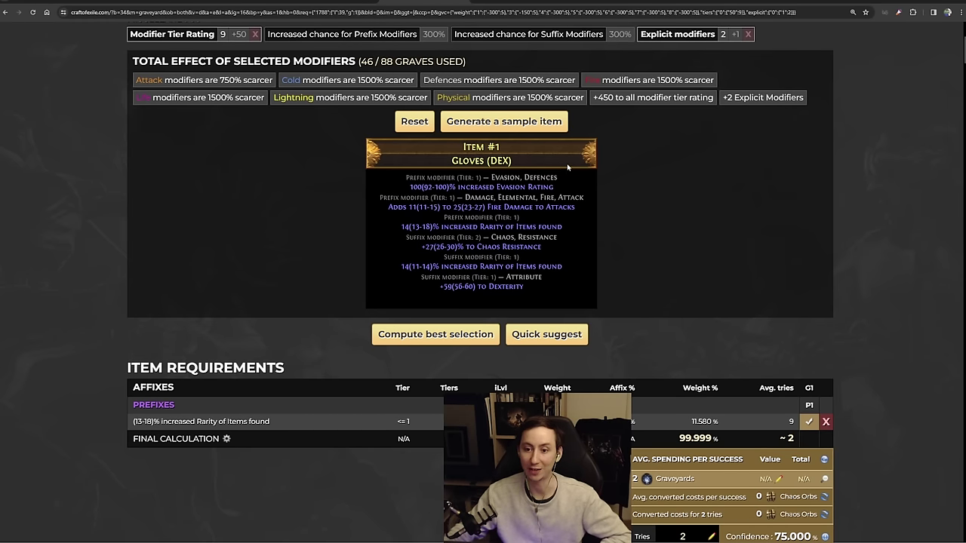
pyautogui.scroll(4, 517, 239)
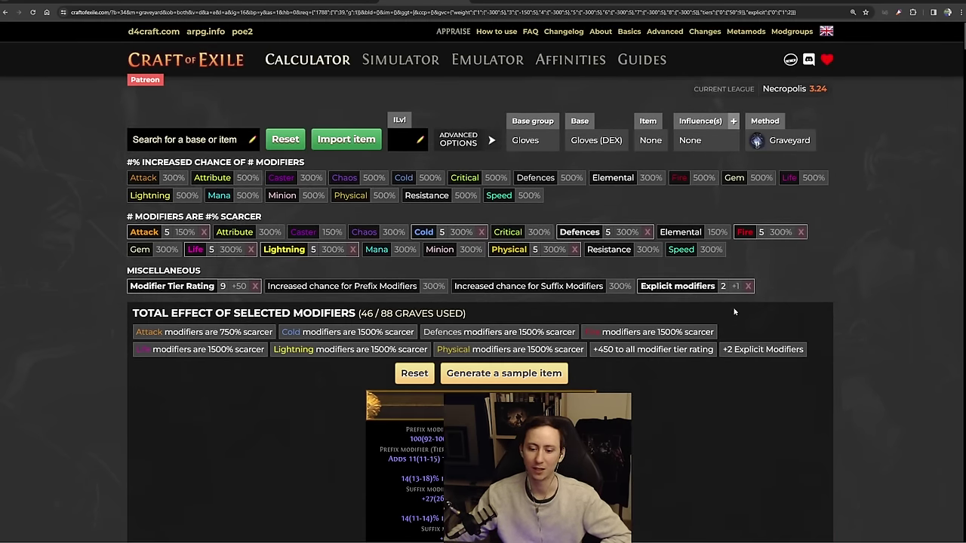
pyautogui.scroll(-2, 644, 343)
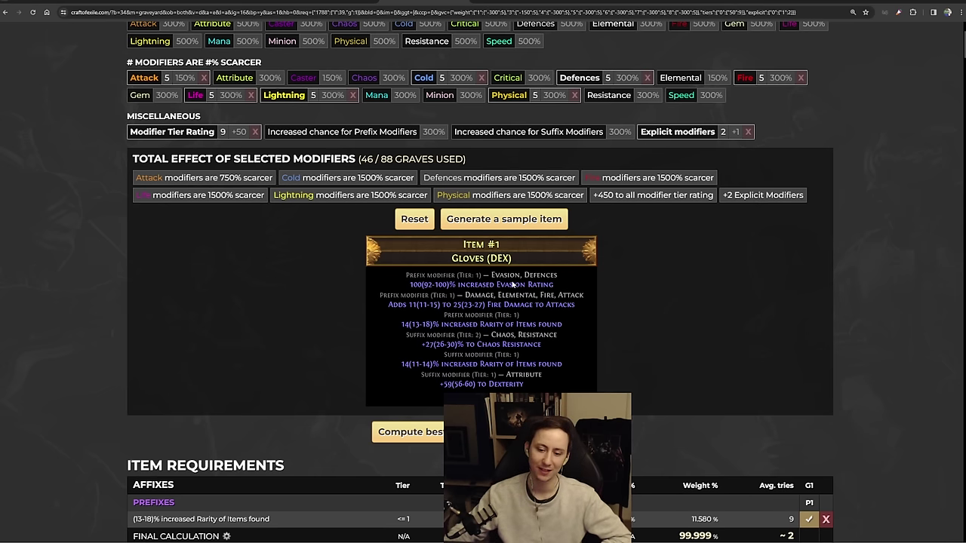
pyautogui.scroll(-1, 513, 285)
# - Switch to the poedb modifiers list and highlight the "+1 to Maximum Frenzy Charges" prefix for necropolis gloves
pyautogui.click(713, 0)
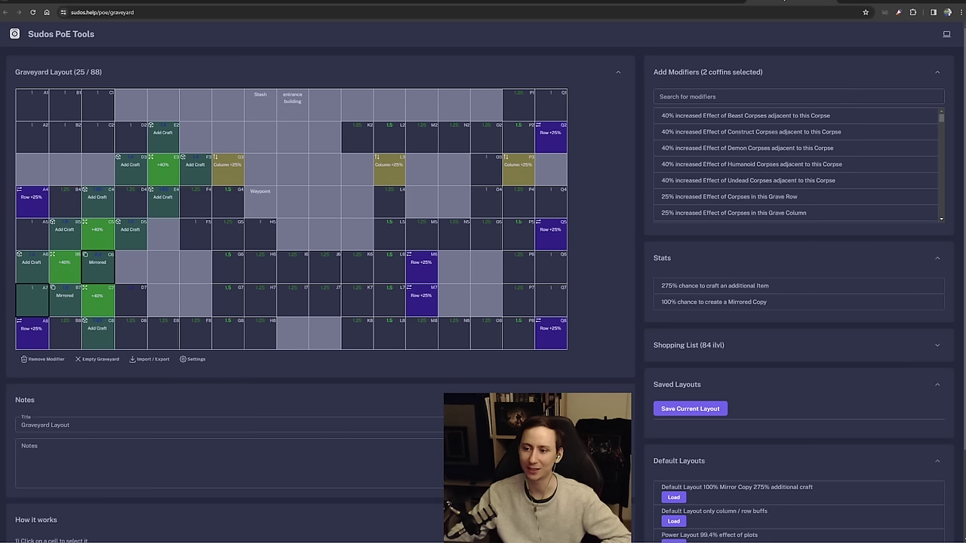
pyautogui.click(698, 1)
pyautogui.moveTo(337, 265); pyautogui.dragTo(113, 245)
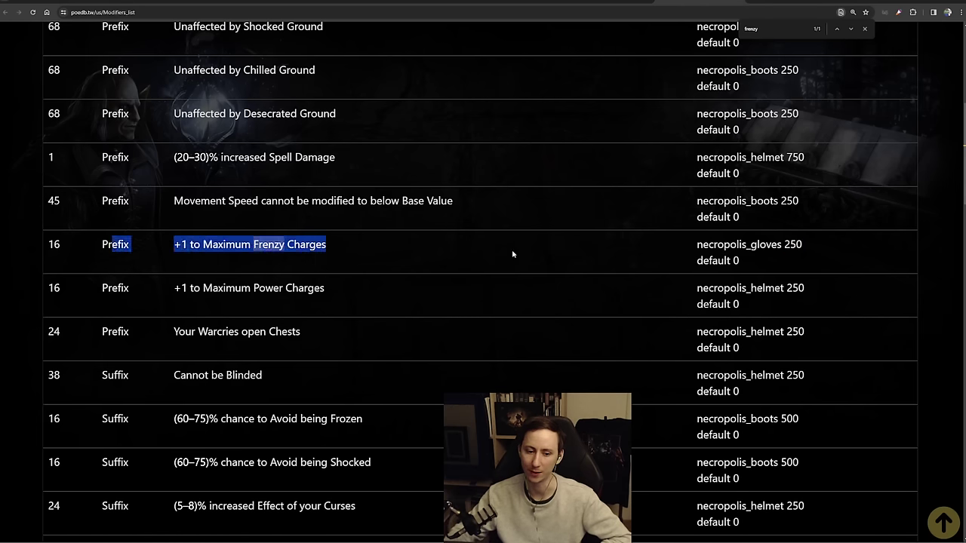
pyautogui.moveTo(782, 257); pyautogui.dragTo(410, 254)
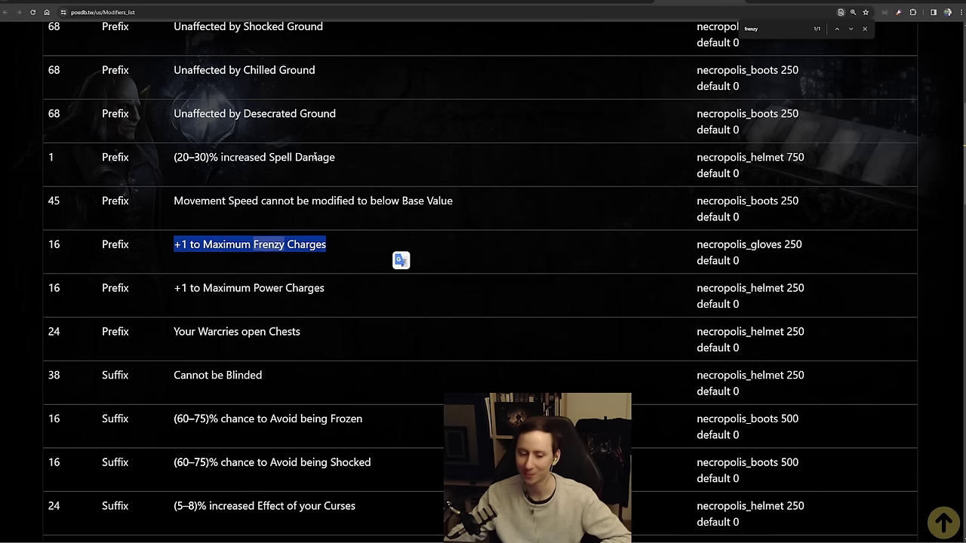
pyautogui.click(328, 247)
pyautogui.tripleClick(195, 244)
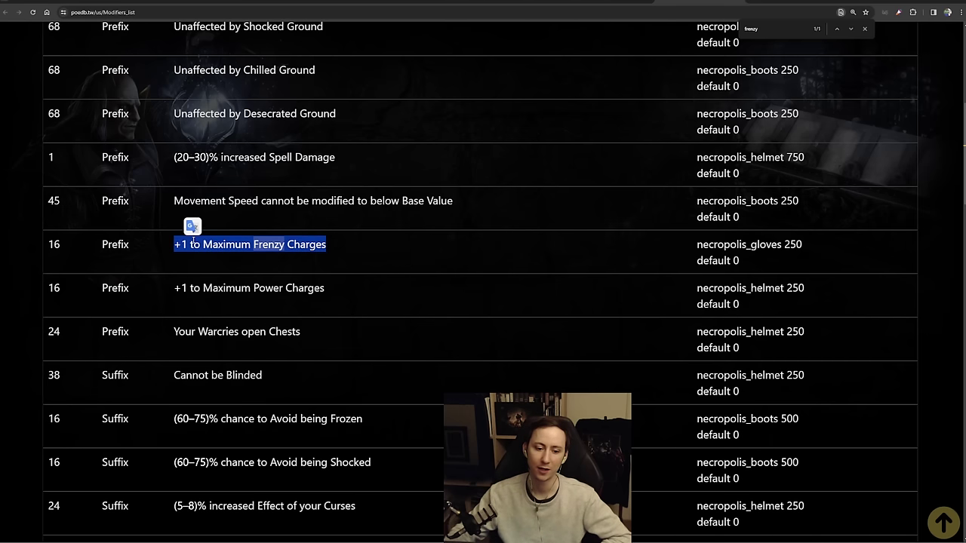
pyautogui.click(188, 246)
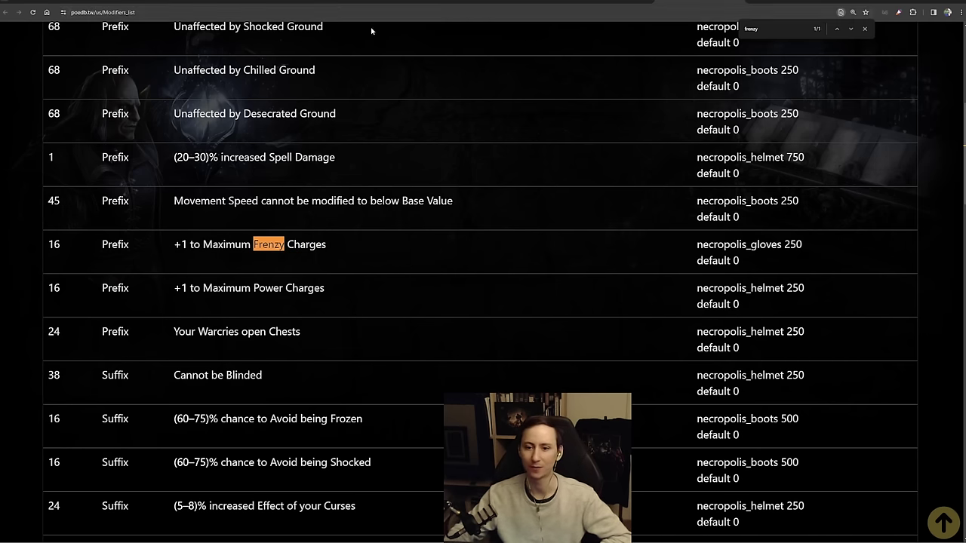
pyautogui.moveTo(405, 242); pyautogui.dragTo(192, 247)
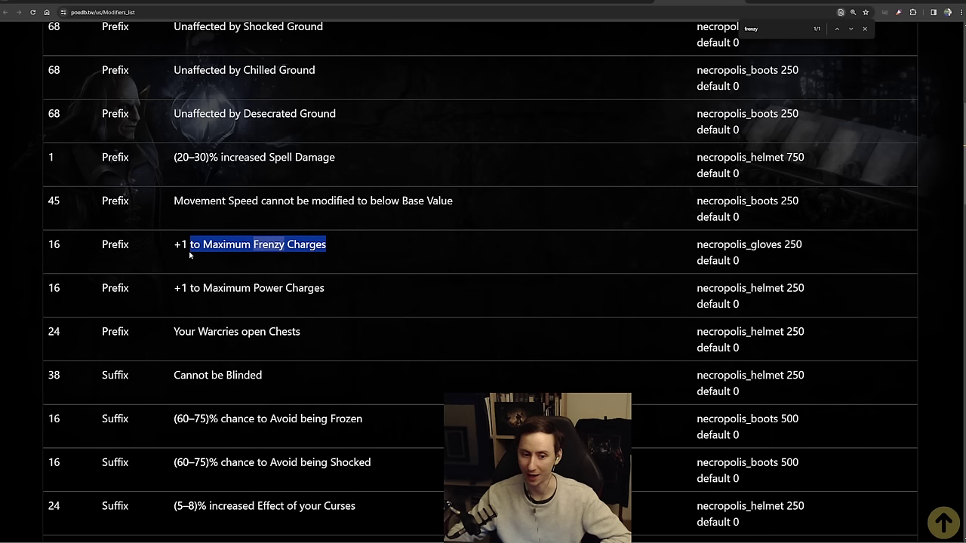
pyautogui.click(175, 258)
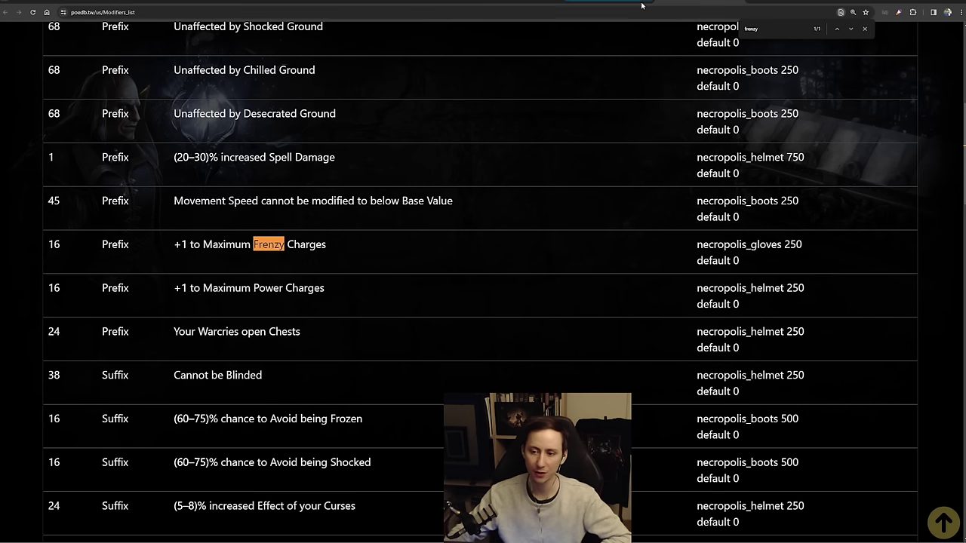
# - Search the modifiers list for "multi" and highlight the necropolis_gloves weight of the Global Critical Strike Multiplier suffix
pyautogui.hotkey('ctrl', 'f')
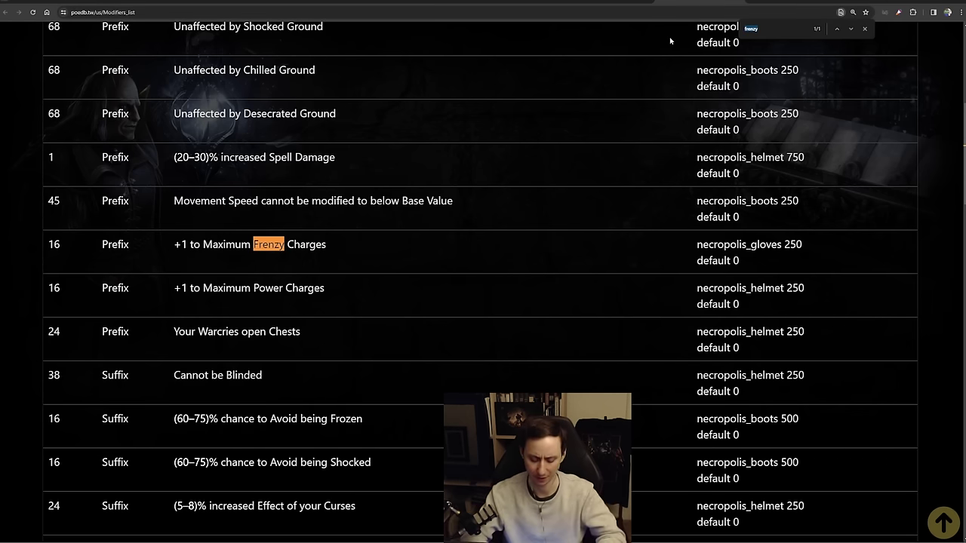
pyautogui.write('critical')
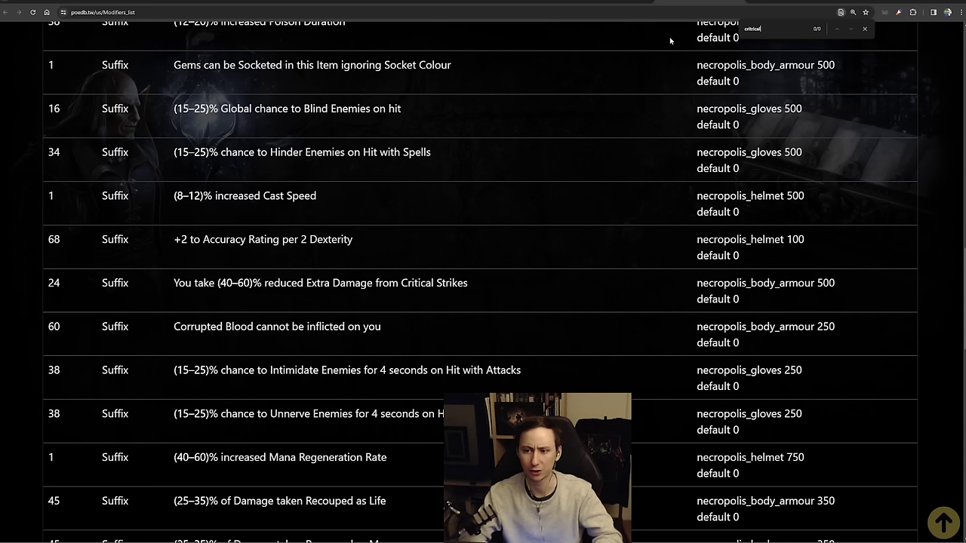
pyautogui.press('BackSpace')
pyautogui.press('BackSpace')
pyautogui.press('BackSpace')
pyautogui.write('mult')
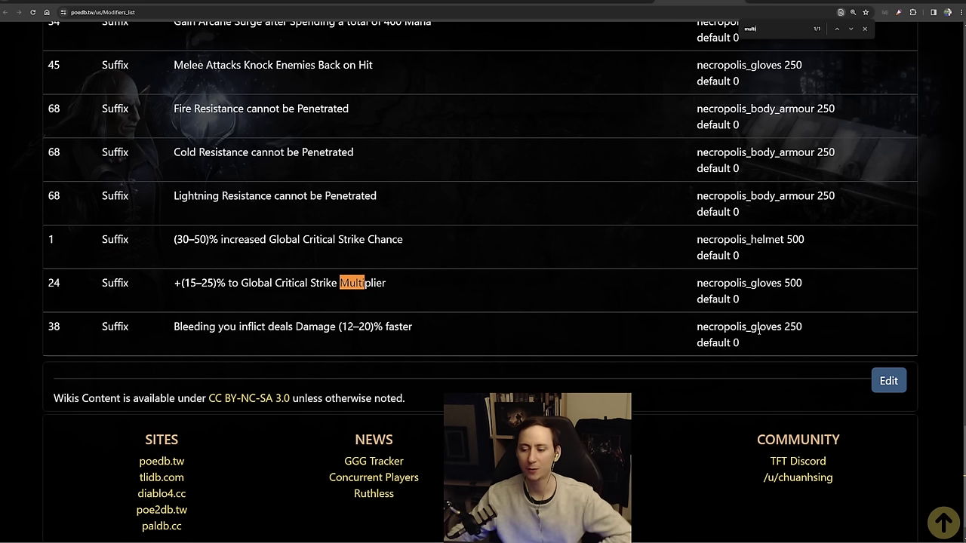
pyautogui.moveTo(747, 301); pyautogui.dragTo(633, 307)
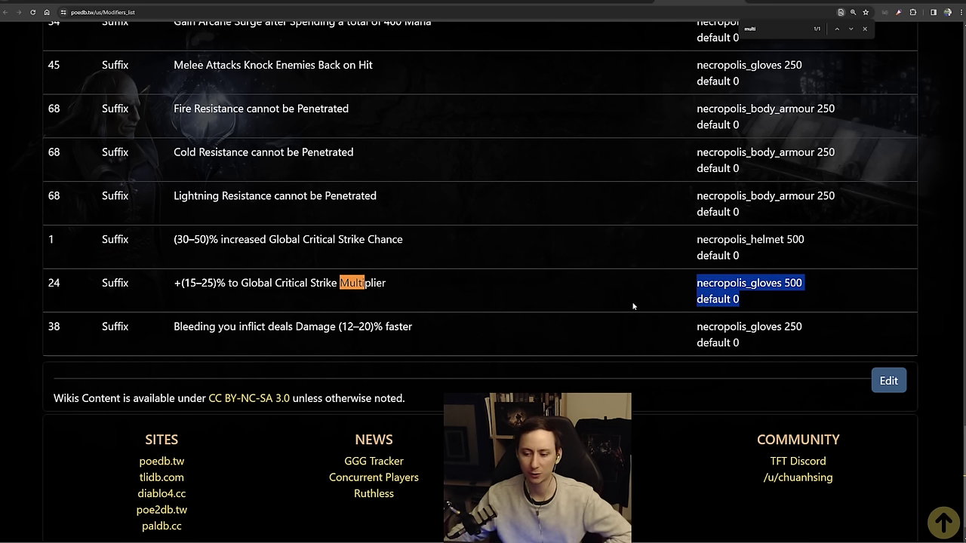
pyautogui.click(802, 294)
pyautogui.doubleClick(792, 283)
pyautogui.click(793, 285)
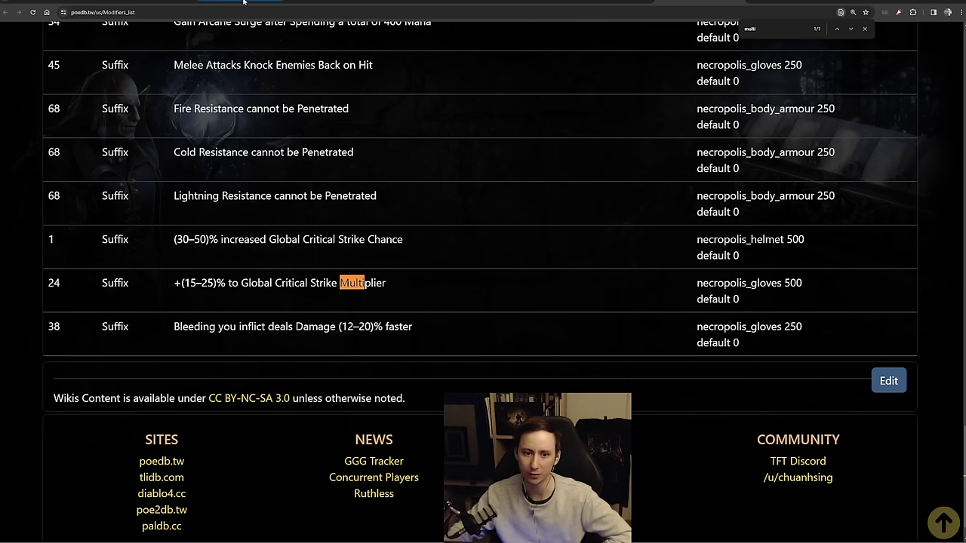
# - Switch back to Craft of Exile and set the 500% increased chance of Critical modifiers to 5 graves
pyautogui.click(432, 2)
pyautogui.scroll(-4, 414, 240)
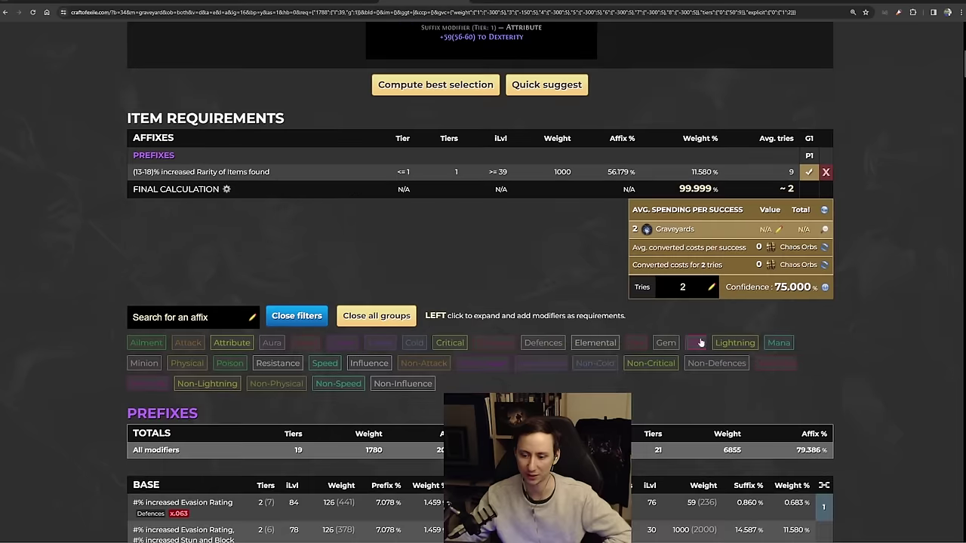
pyautogui.scroll(5, 535, 134)
pyautogui.scroll(2, 535, 134)
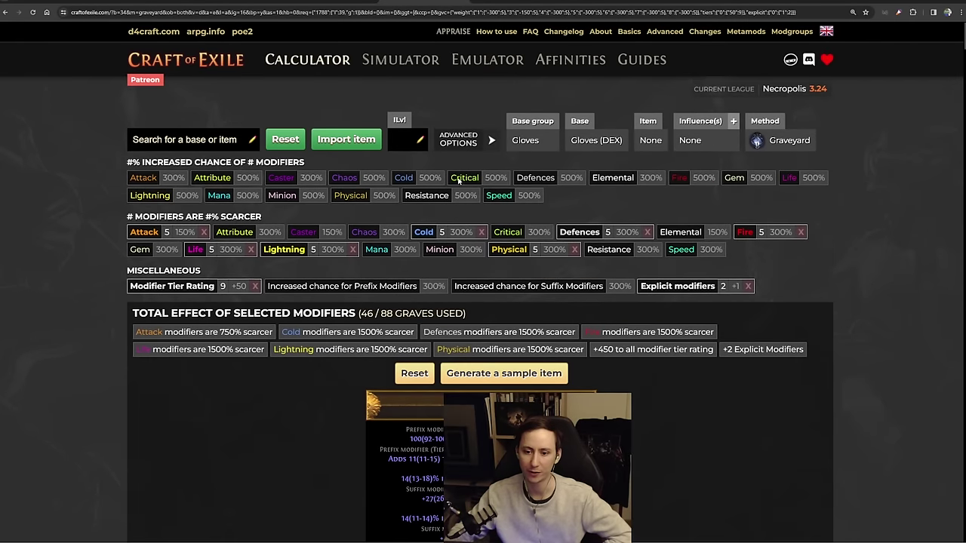
pyautogui.click(504, 181)
pyautogui.click(504, 181)
pyautogui.click(505, 185)
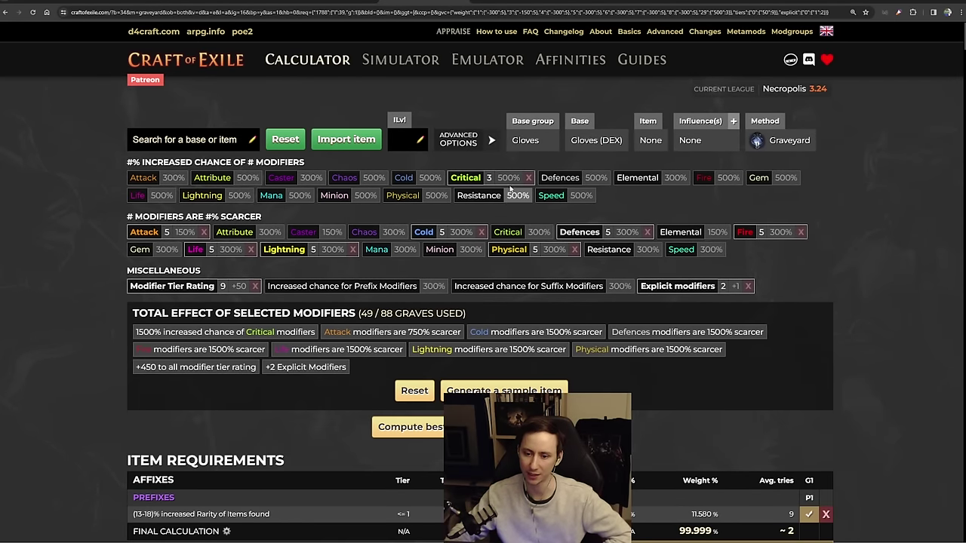
pyautogui.click(506, 184)
pyautogui.click(505, 185)
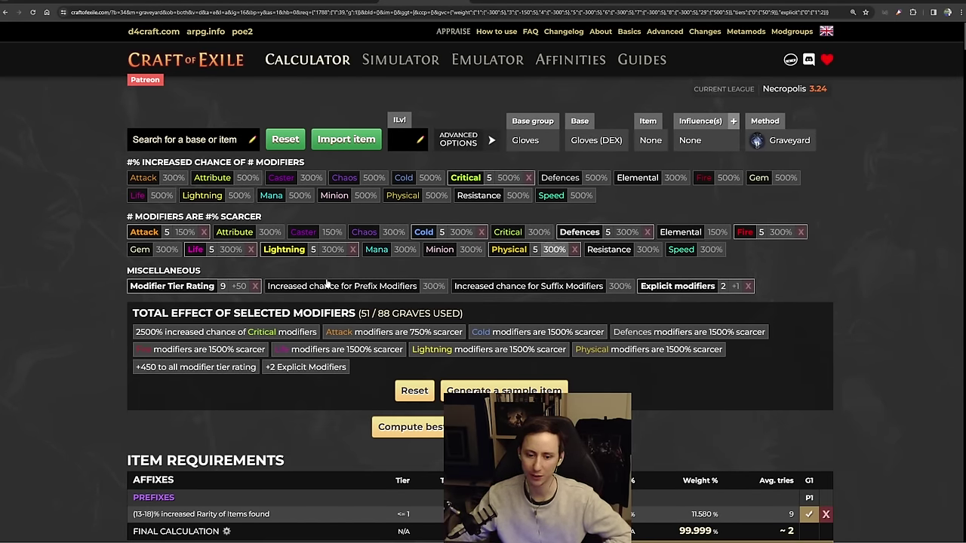
# - Check the base affix weights and make Mana, Resistance and Speed modifiers scarcer with 3 graves each at 300%
pyautogui.scroll(-10, 640, 166)
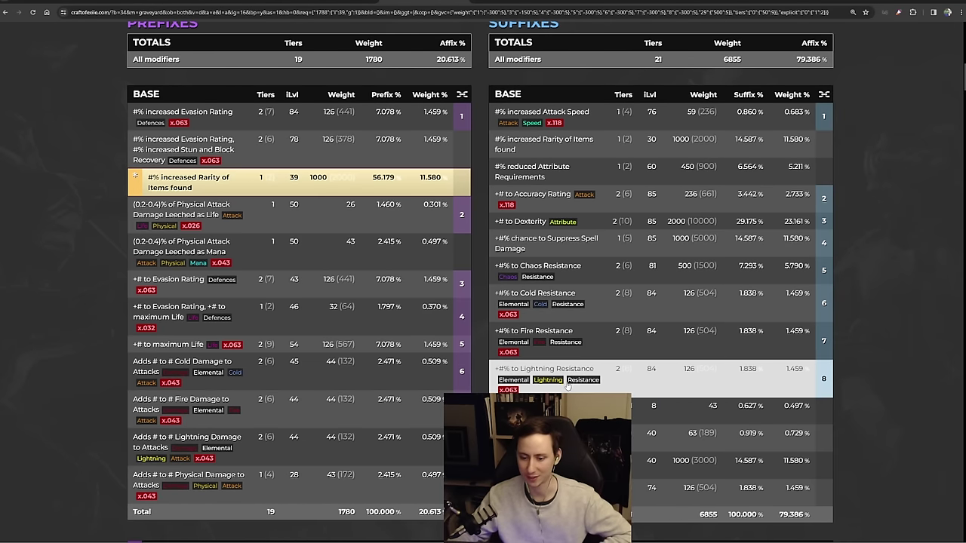
pyautogui.scroll(-1, 552, 362)
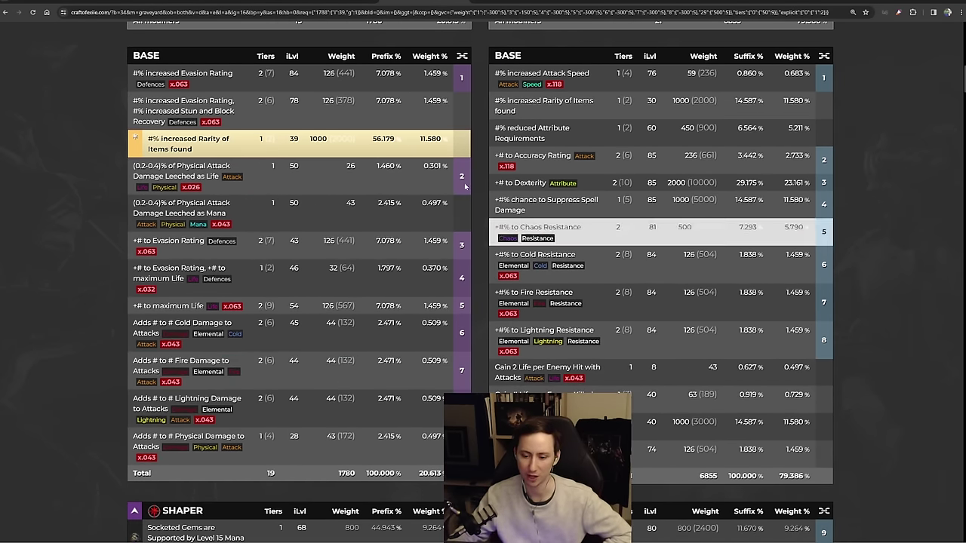
pyautogui.scroll(9, 383, 162)
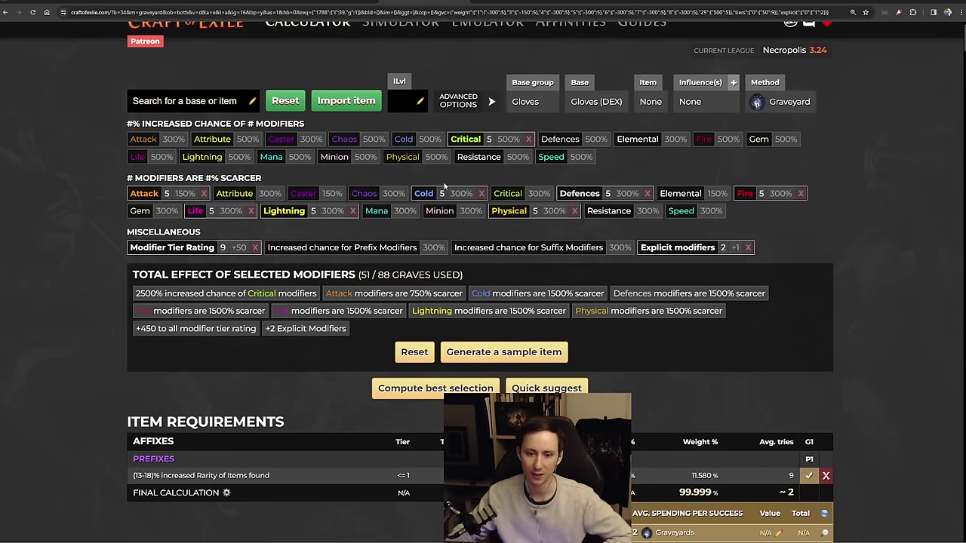
pyautogui.click(399, 212)
pyautogui.click(414, 212)
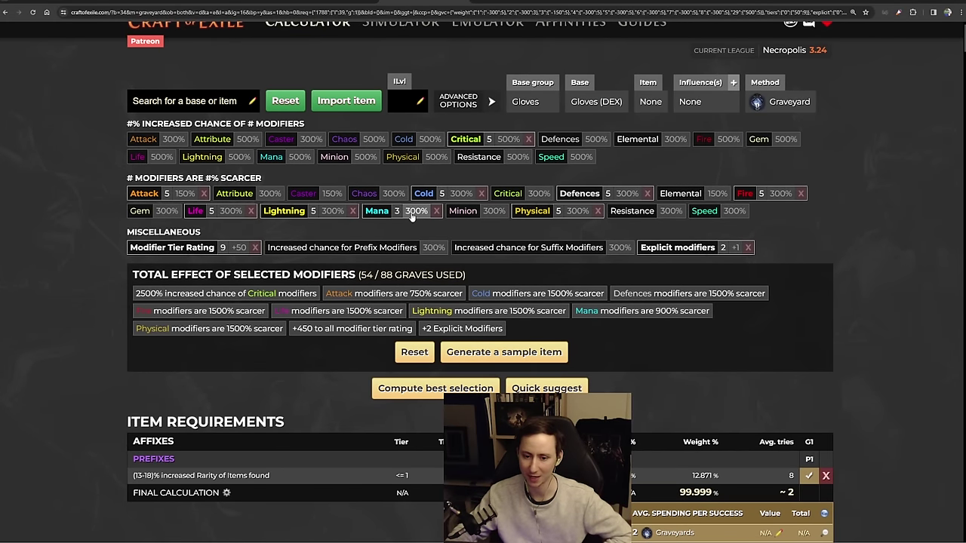
pyautogui.click(668, 212)
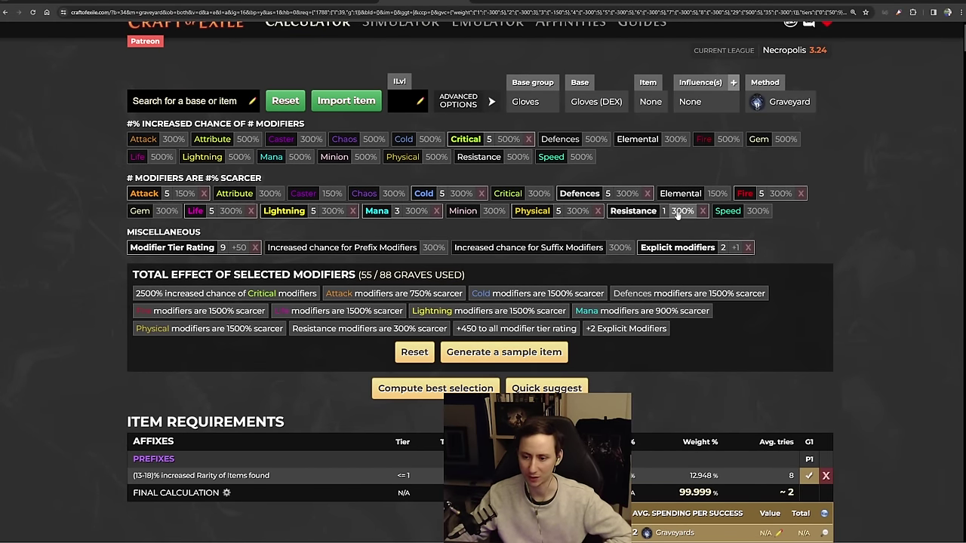
pyautogui.click(682, 212)
pyautogui.click(682, 212)
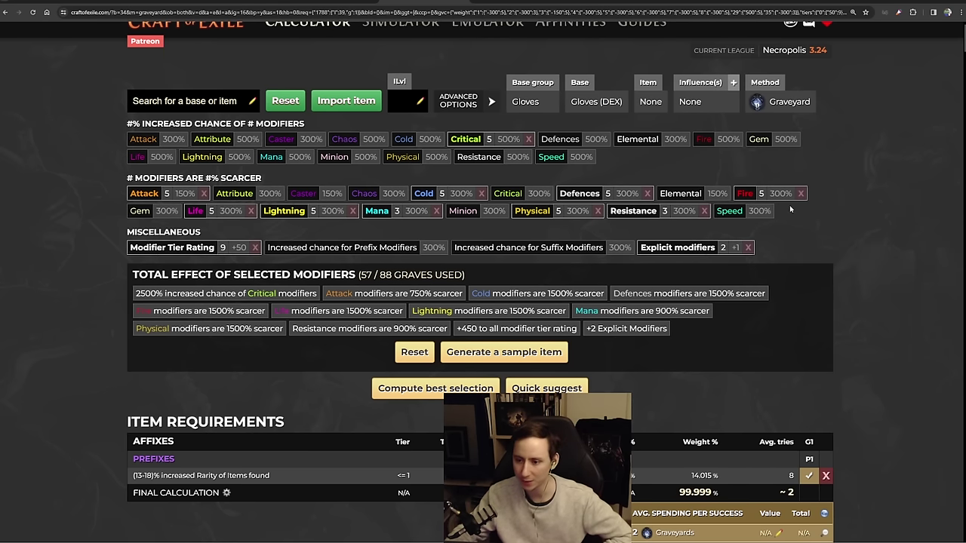
pyautogui.click(759, 211)
pyautogui.click(763, 211)
pyautogui.click(764, 212)
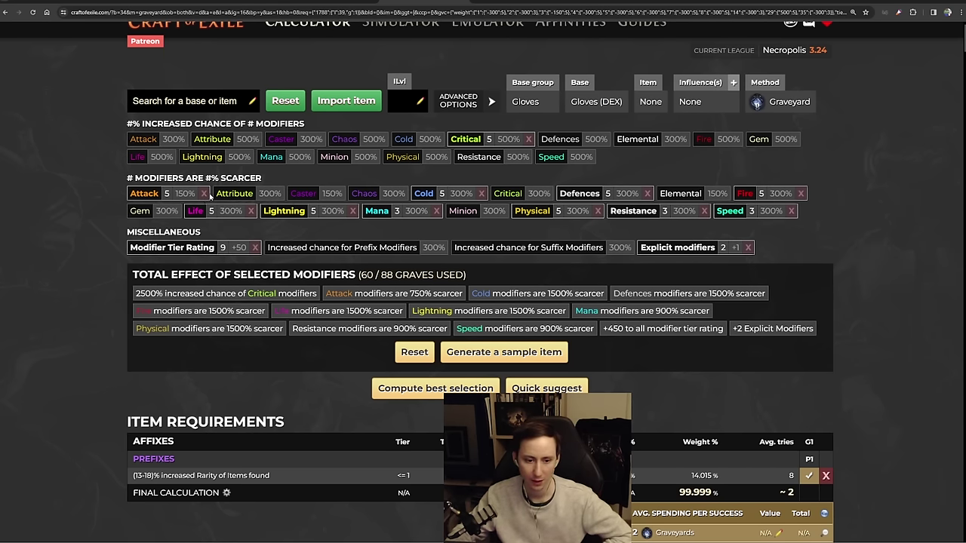
# - Recheck the suffix weights and make Attribute modifiers scarcer with 5 graves at 300%
pyautogui.scroll(-10, 598, 309)
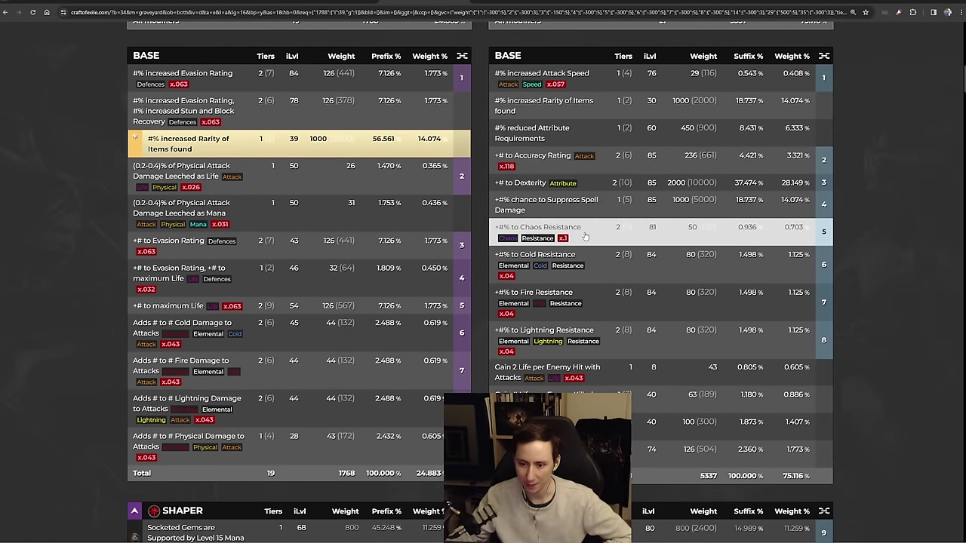
pyautogui.scroll(10, 585, 237)
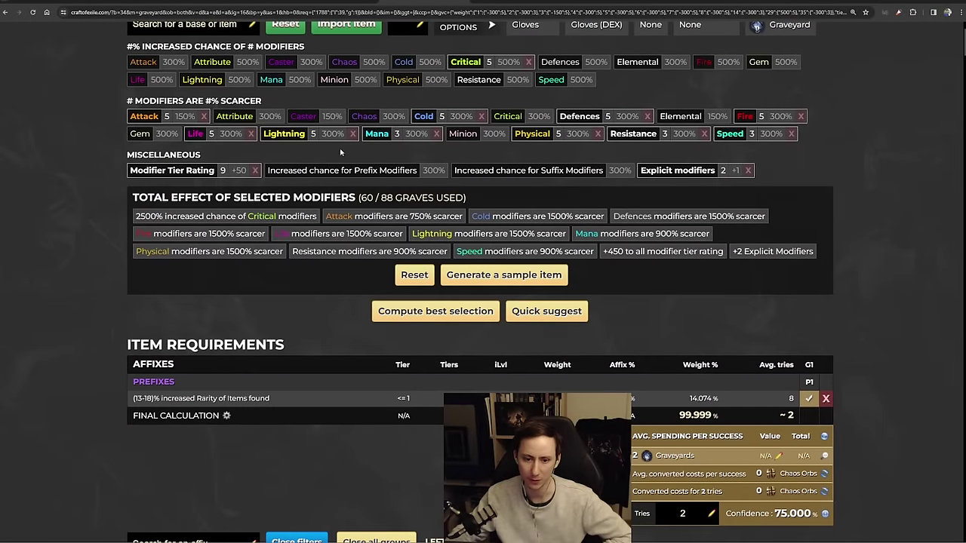
pyautogui.click(282, 120)
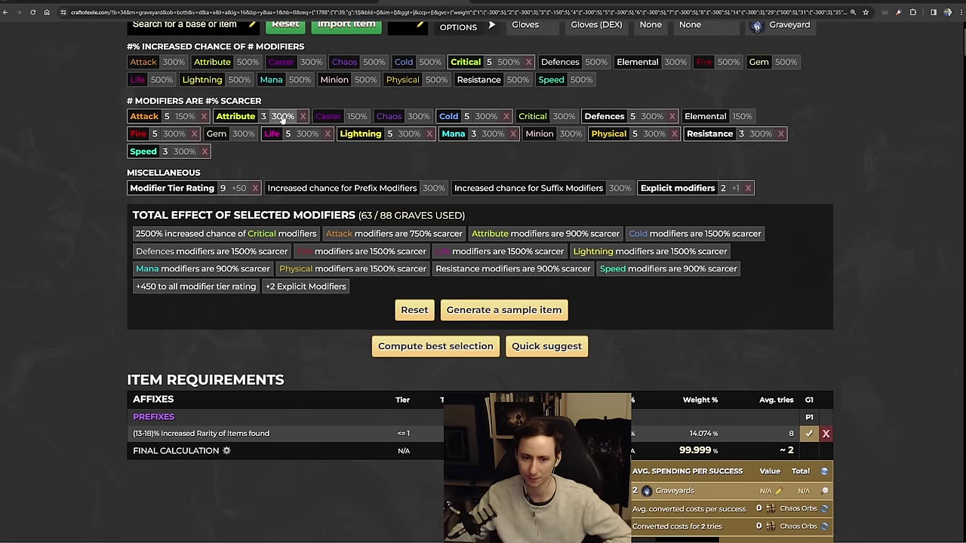
pyautogui.click(283, 121)
pyautogui.click(282, 121)
# - Review the remaining suffix weights and make Chaos modifiers scarcer with 5 graves at 300%
pyautogui.scroll(-10, 617, 243)
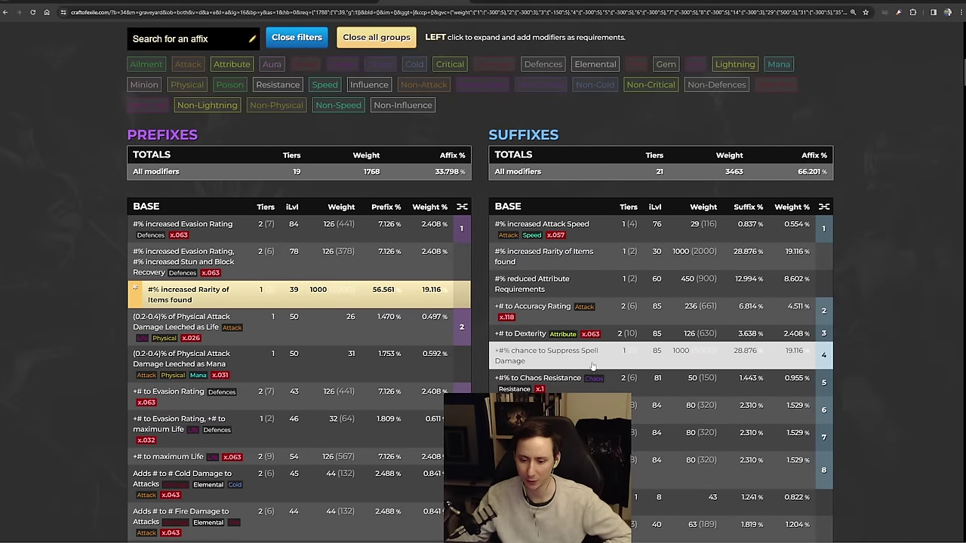
pyautogui.scroll(-1, 593, 366)
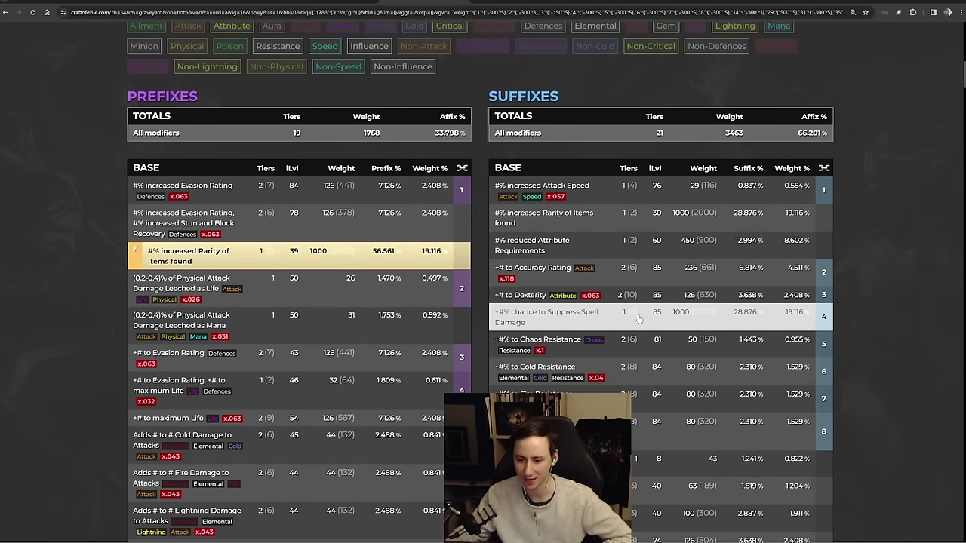
pyautogui.scroll(-1, 638, 319)
pyautogui.scroll(1, 602, 308)
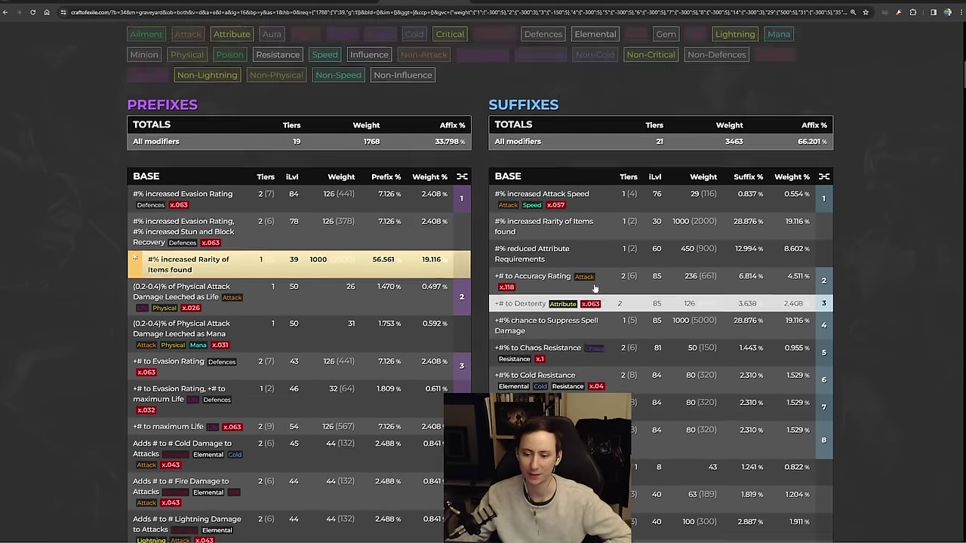
pyautogui.scroll(10, 595, 289)
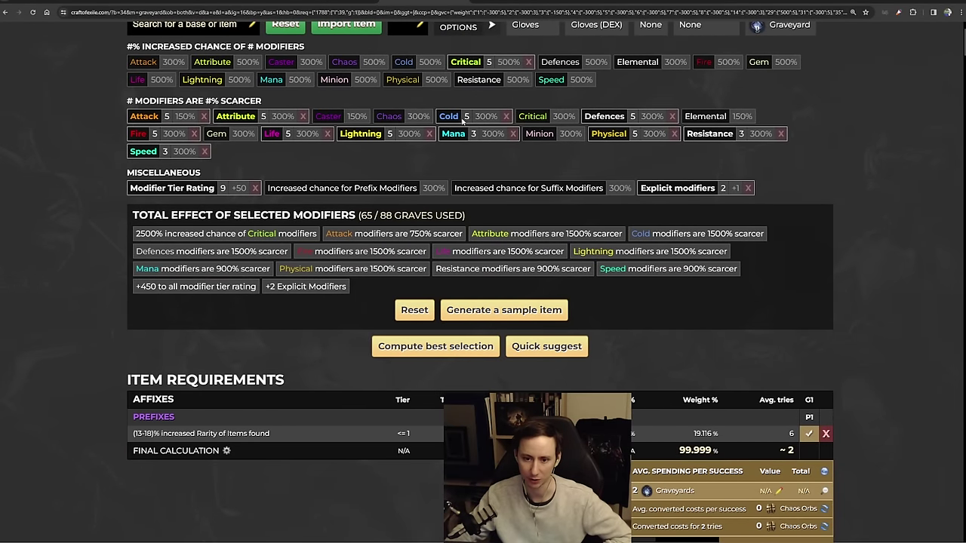
pyautogui.click(419, 117)
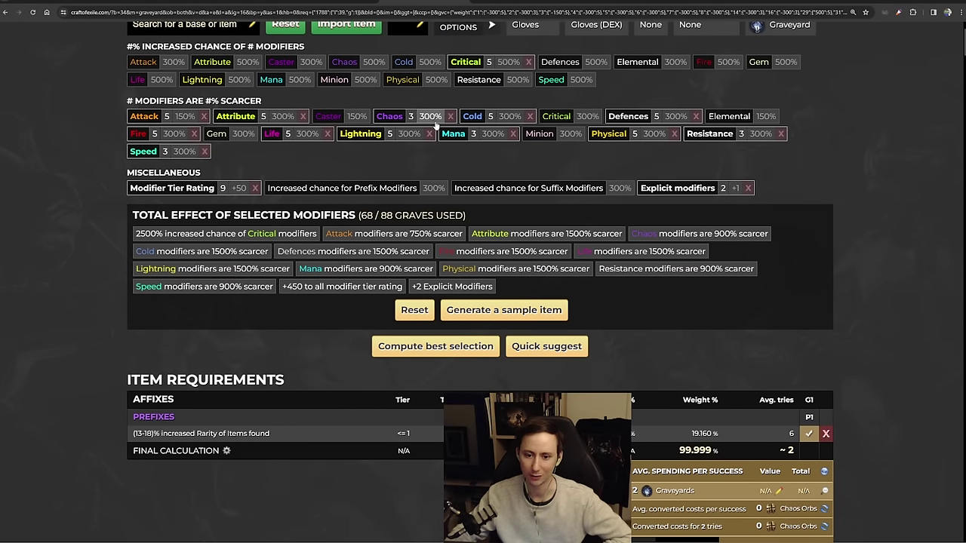
pyautogui.click(432, 119)
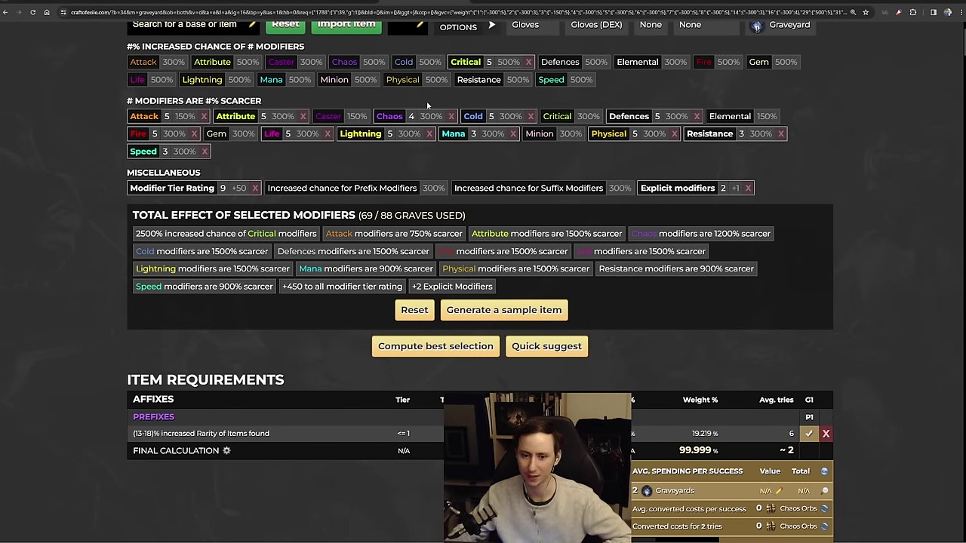
pyautogui.click(430, 117)
# - Examine the glove prefix and suffix weights, total grave effects and item rarity requirement under the current grave selection
pyautogui.scroll(-10, 755, 249)
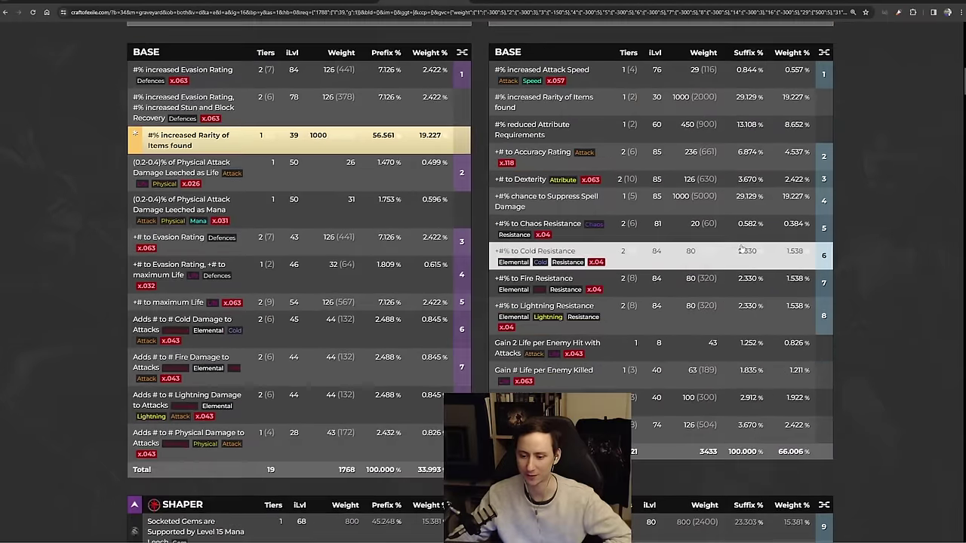
pyautogui.scroll(-2, 739, 250)
pyautogui.scroll(3, 721, 253)
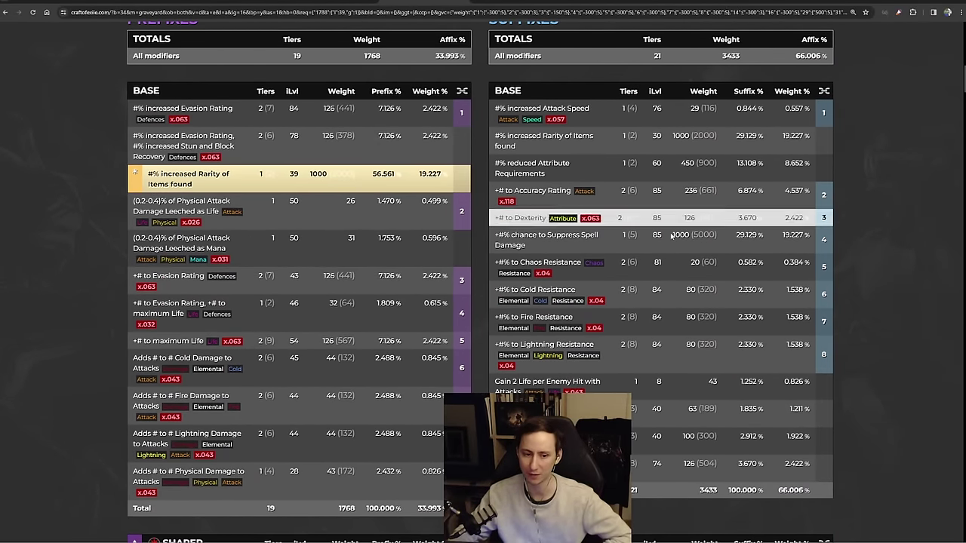
pyautogui.scroll(8, 674, 242)
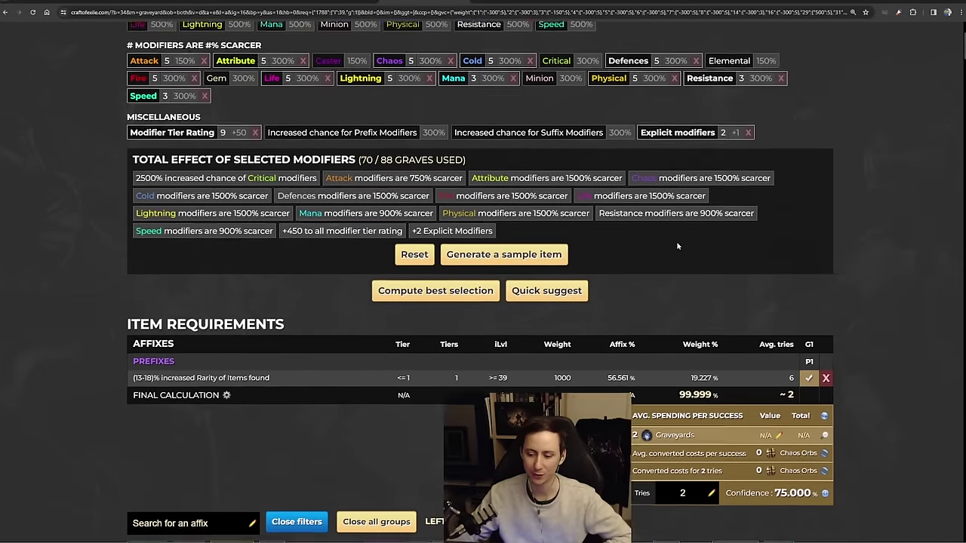
pyautogui.scroll(2, 677, 245)
pyautogui.scroll(-2, 672, 244)
pyautogui.scroll(2, 665, 242)
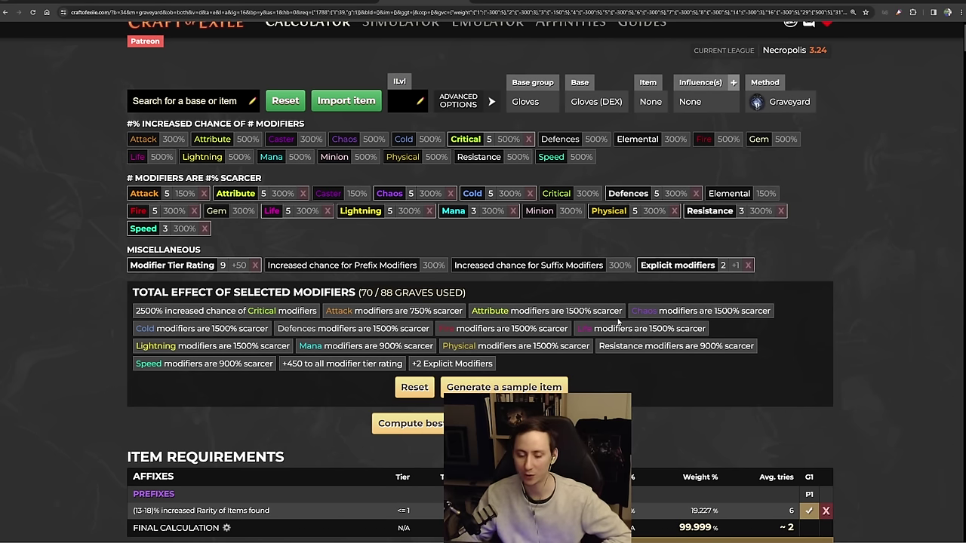
pyautogui.scroll(-2, 566, 337)
pyautogui.scroll(-2, 542, 367)
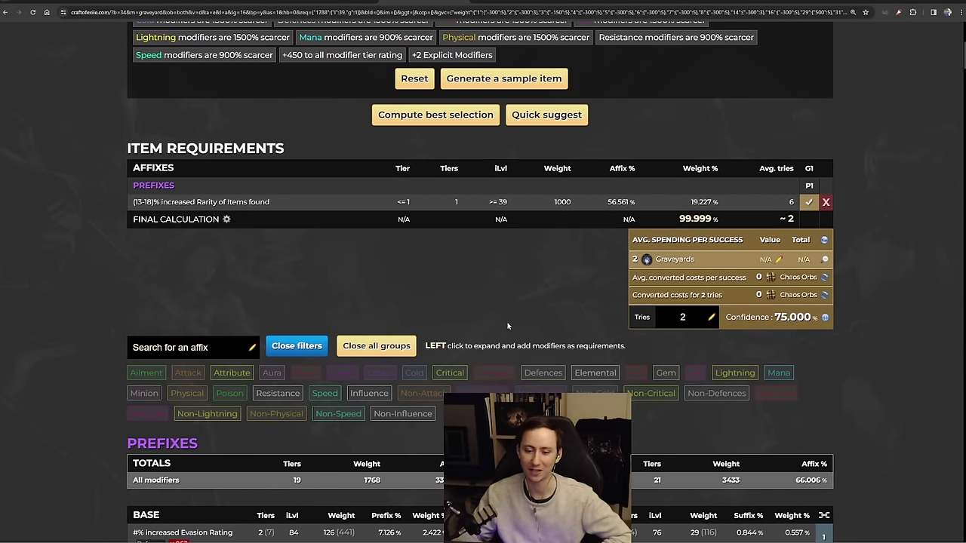
pyautogui.scroll(-4, 510, 326)
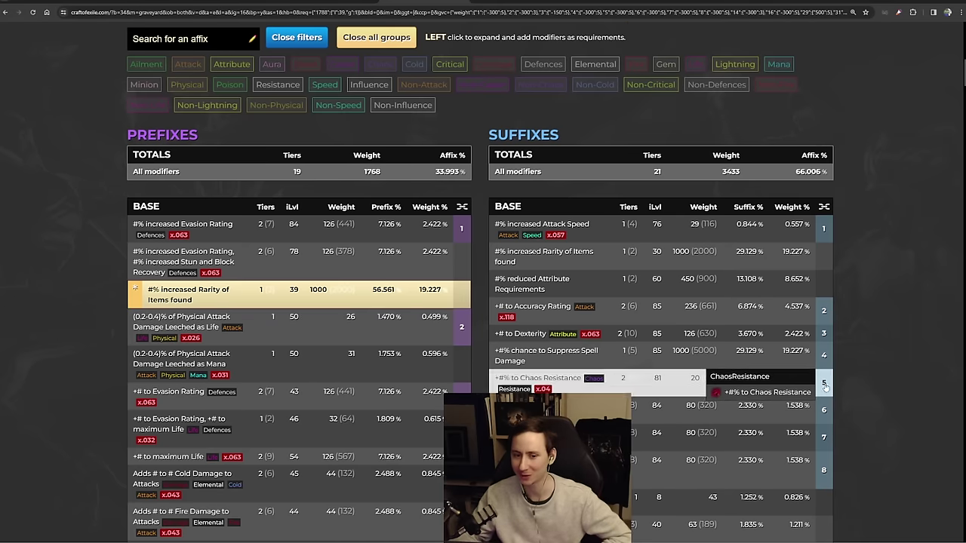
# - Review the item rarity requirement's success chance and average tries against the total grave effects and affix totals
pyautogui.scroll(5, 793, 386)
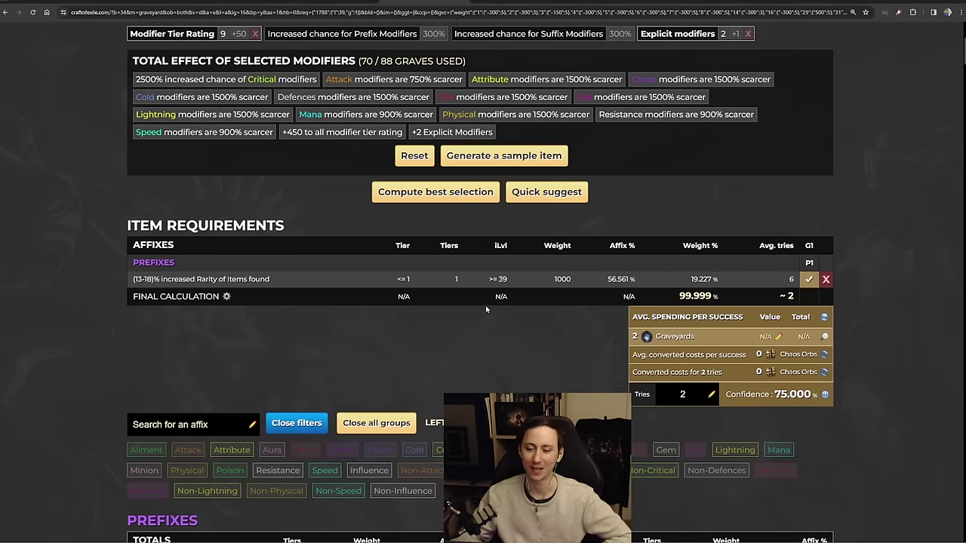
pyautogui.scroll(-5, 486, 309)
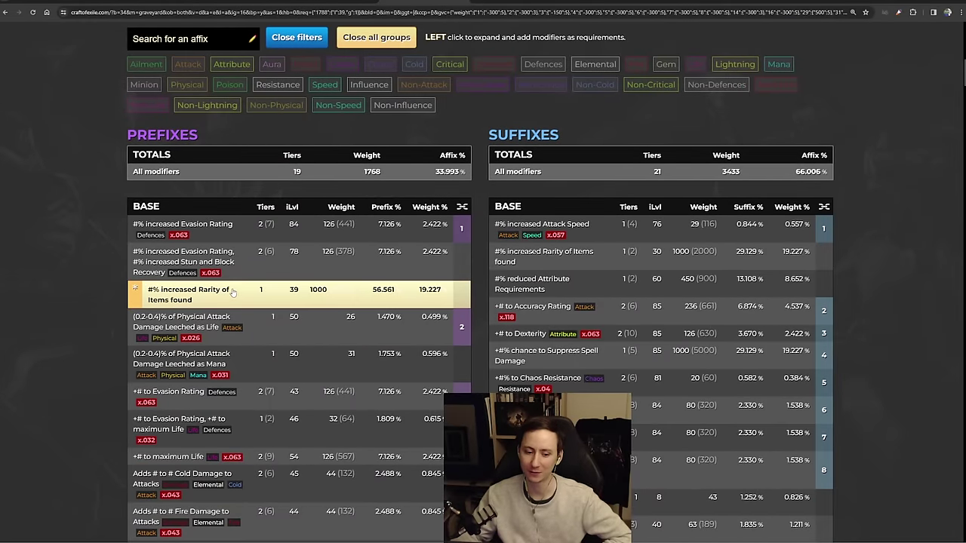
pyautogui.scroll(3, 219, 301)
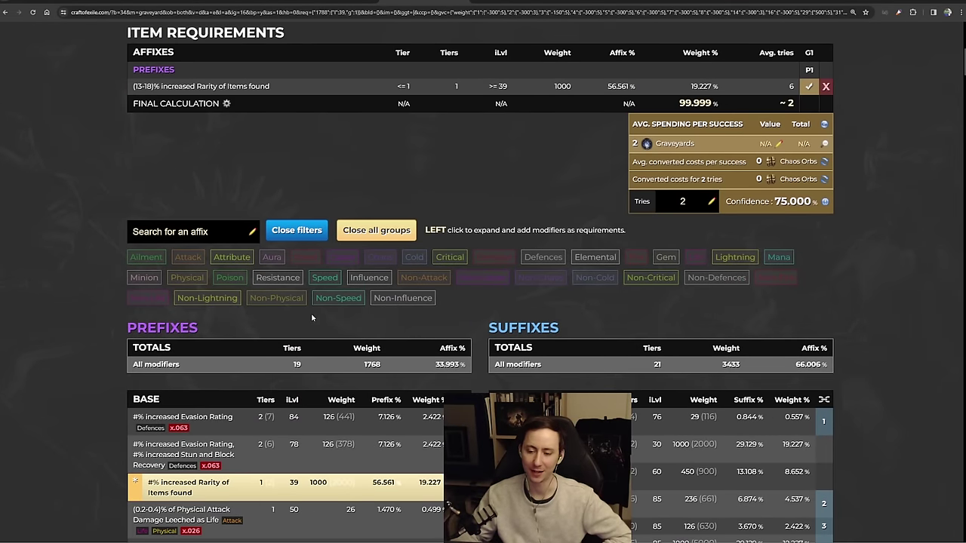
pyautogui.scroll(-3, 312, 318)
pyautogui.scroll(5, 274, 223)
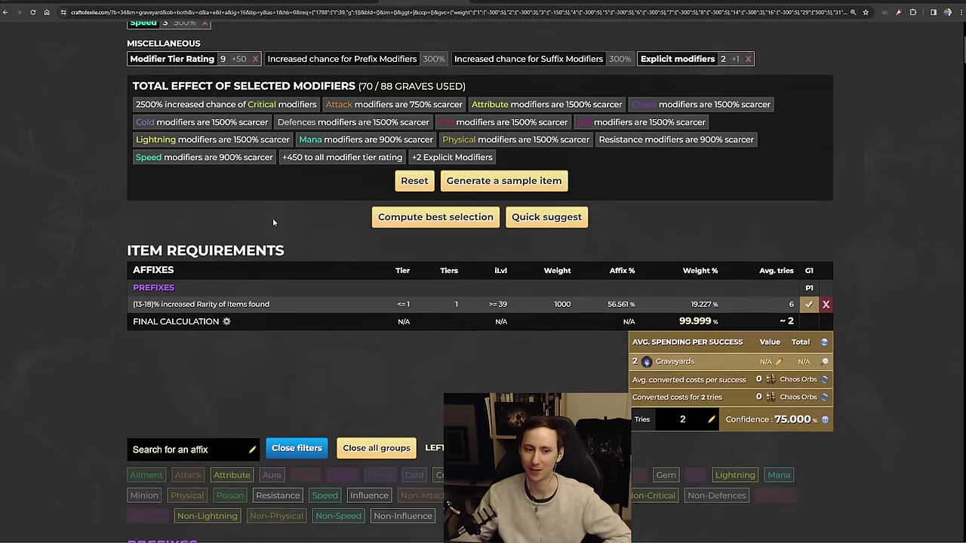
pyautogui.click(153, 301)
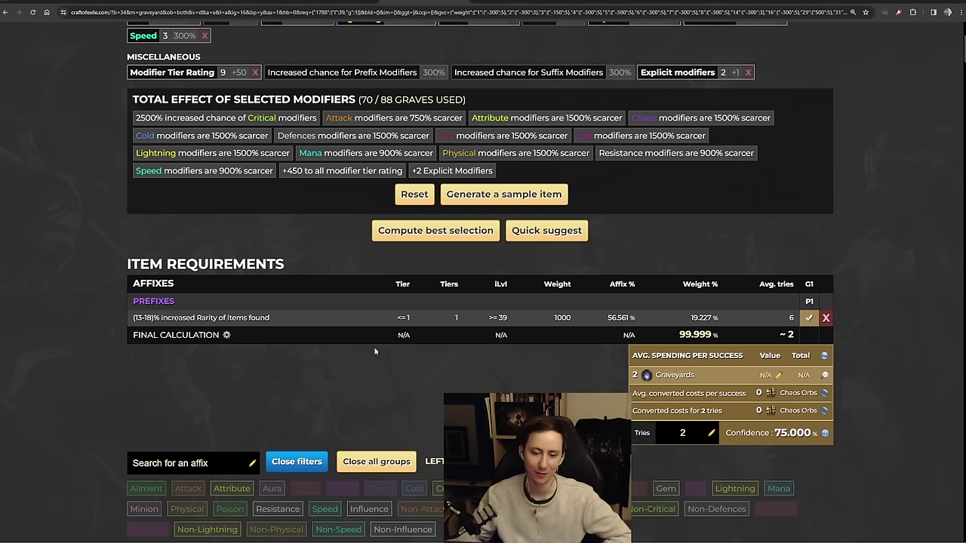
pyautogui.scroll(-2, 499, 343)
pyautogui.scroll(-3, 499, 343)
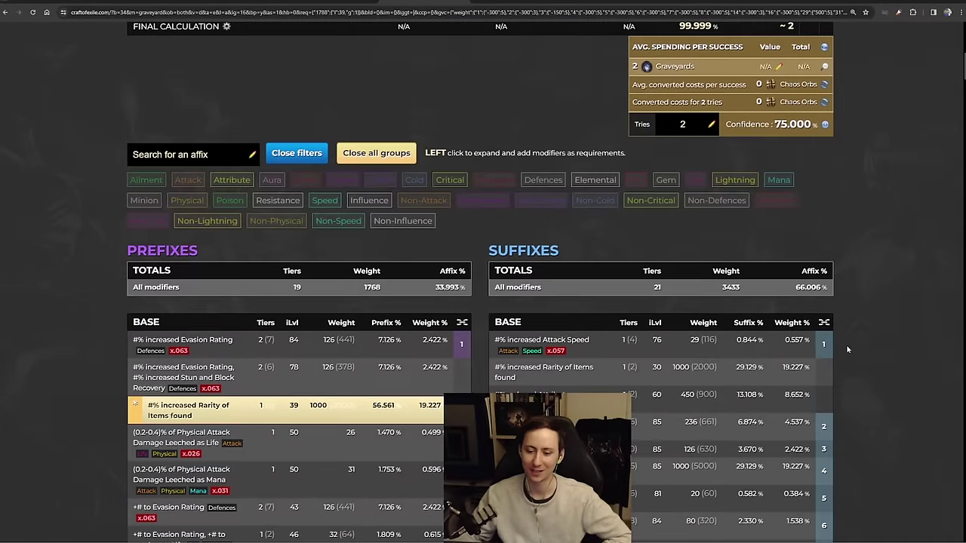
pyautogui.scroll(5, 833, 328)
pyautogui.scroll(-4, 544, 287)
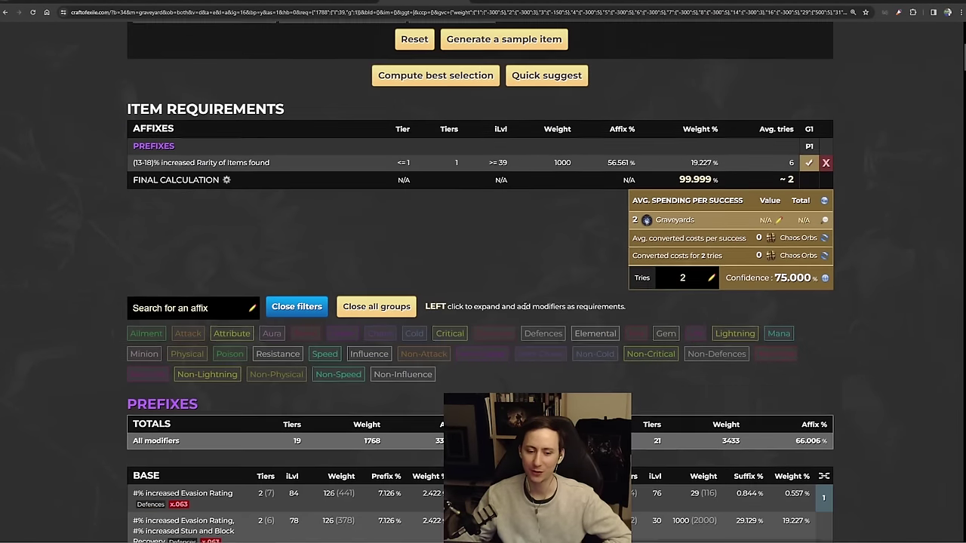
# - Compare the glove item rarity weight with the other base prefixes and suffixes, including spell suppression and accuracy, and recheck the selected grave counts
pyautogui.scroll(-3, 342, 252)
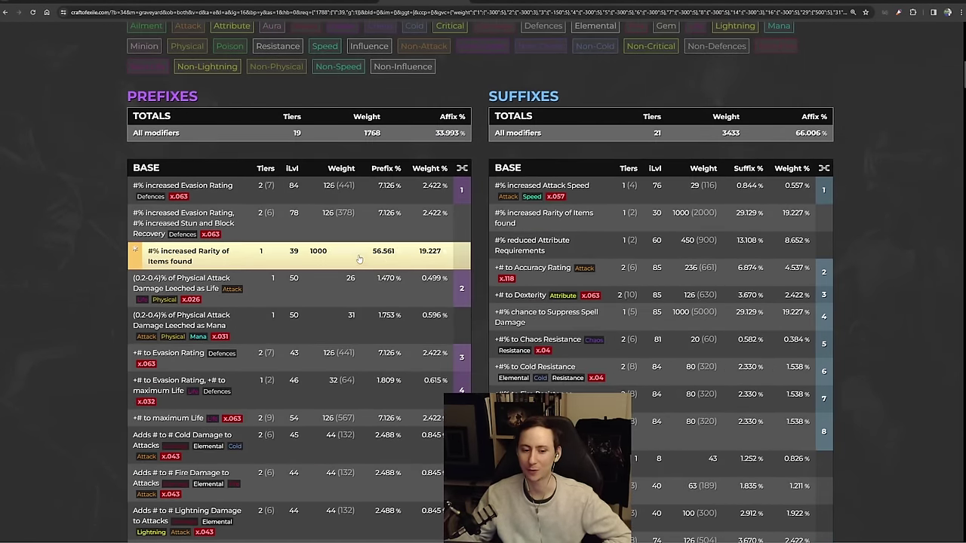
pyautogui.scroll(-3, 342, 253)
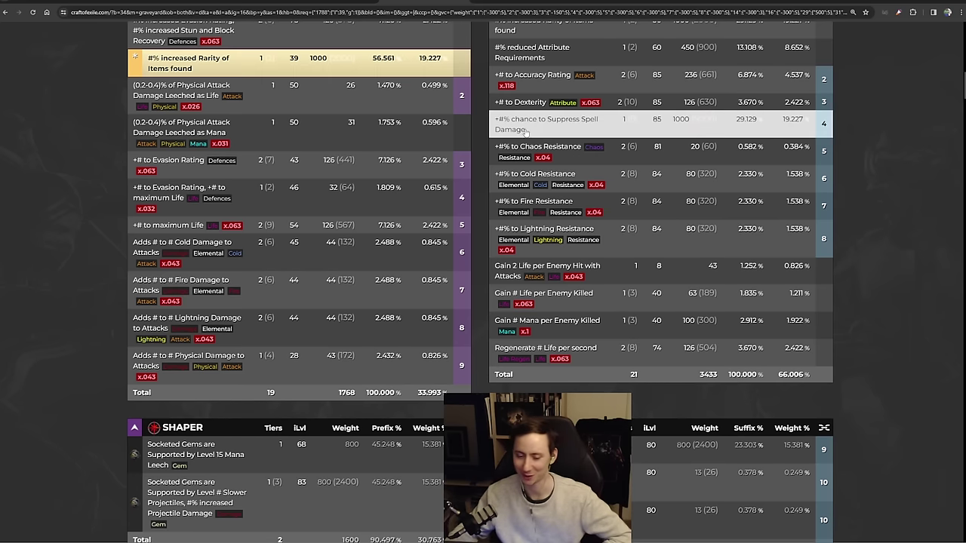
pyautogui.scroll(2, 651, 156)
pyautogui.scroll(2, 651, 157)
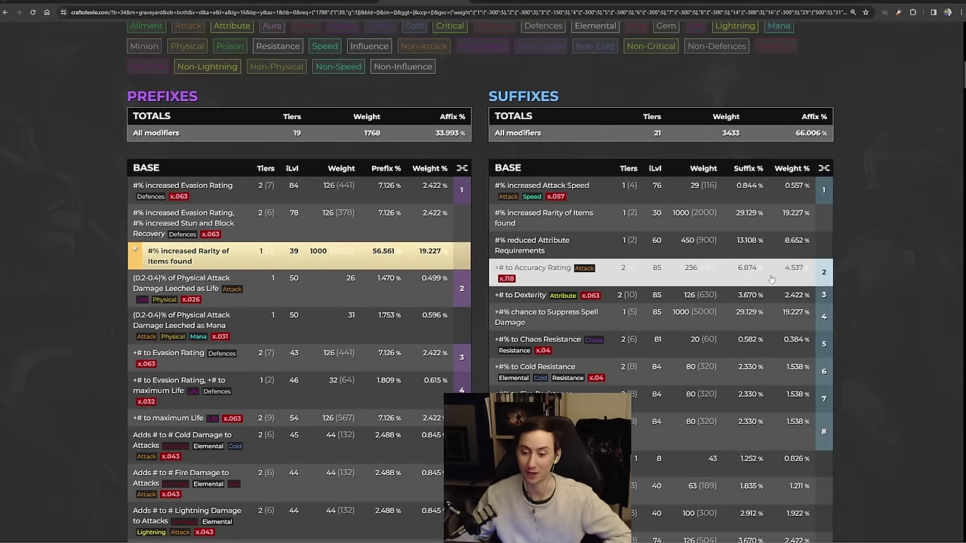
pyautogui.scroll(4, 745, 219)
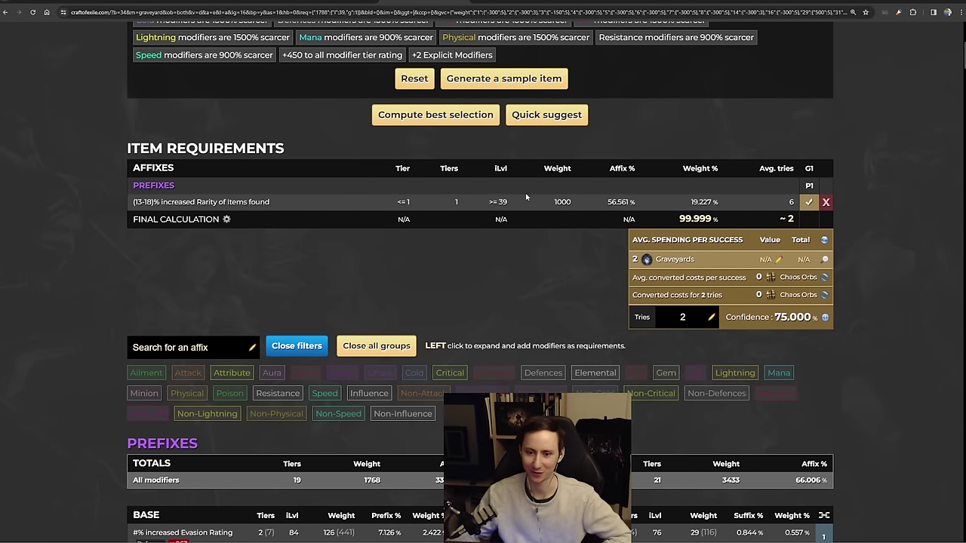
pyautogui.scroll(3, 528, 198)
pyautogui.scroll(1, 271, 161)
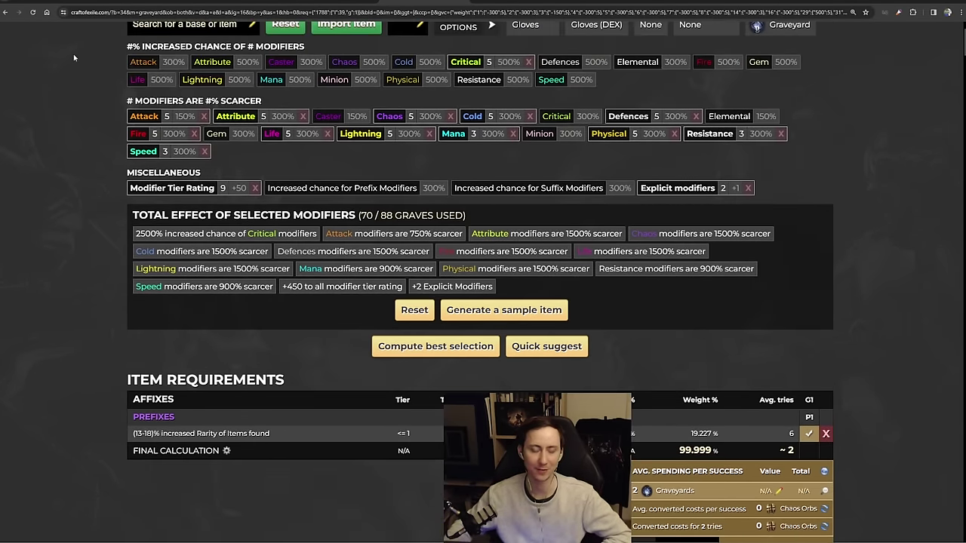
# - Open the bow graveyard craft and examine its grave selection, total effects, sample item and affix requirements
pyautogui.scroll(2, 145, 24)
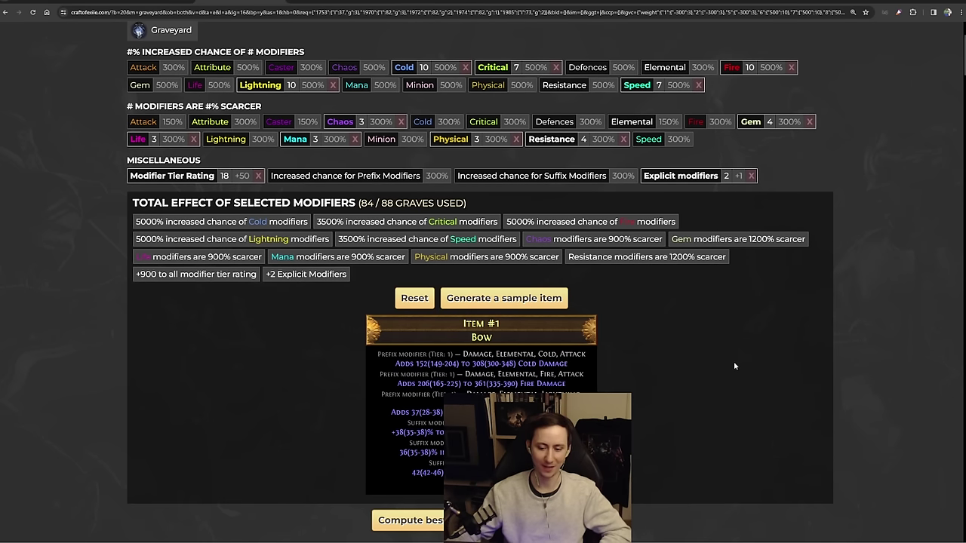
pyautogui.scroll(-2, 726, 370)
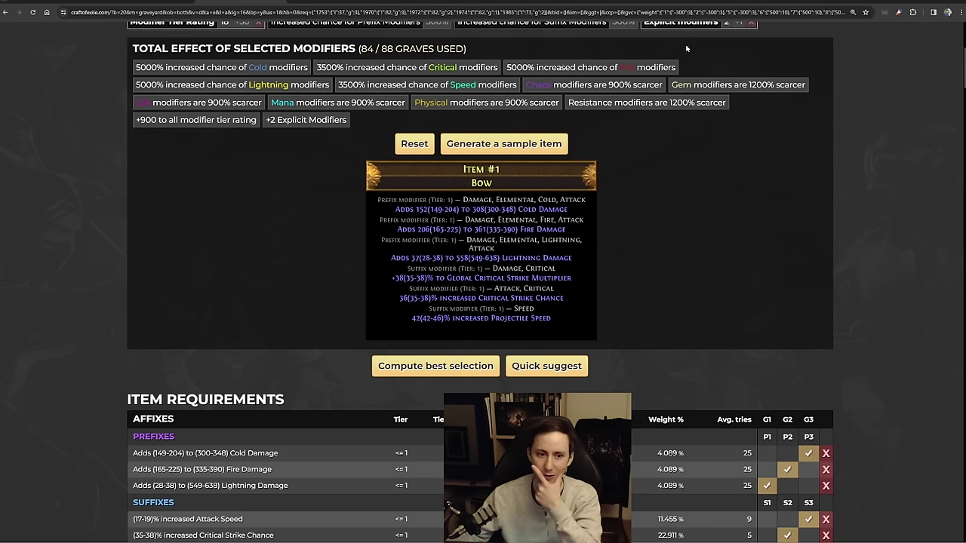
pyautogui.click(188, 1)
pyautogui.click(251, 0)
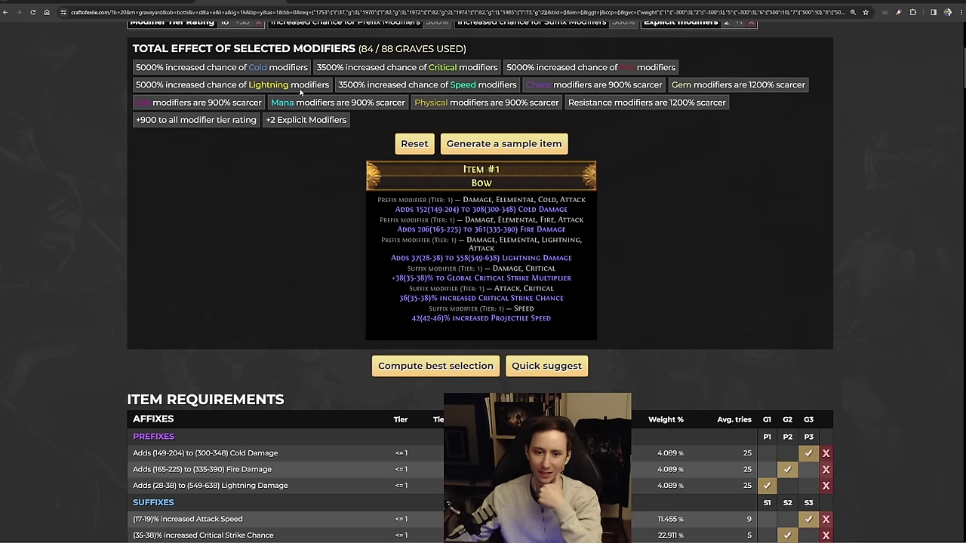
pyautogui.scroll(3, 700, 174)
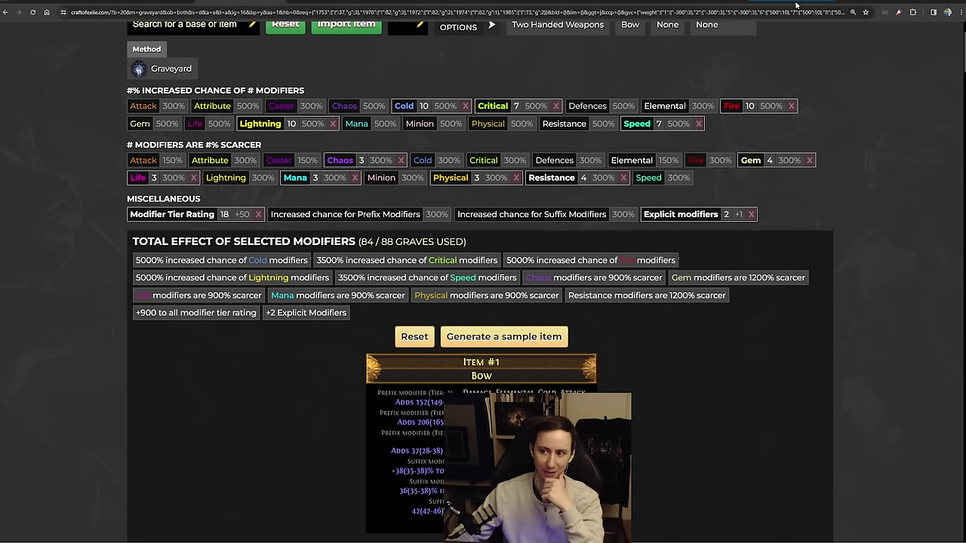
# - Switch to the Sudos PoE Tools graveyard planner and give grave C6 the 25% chance to create a Mirrored Copy
pyautogui.click(796, 3)
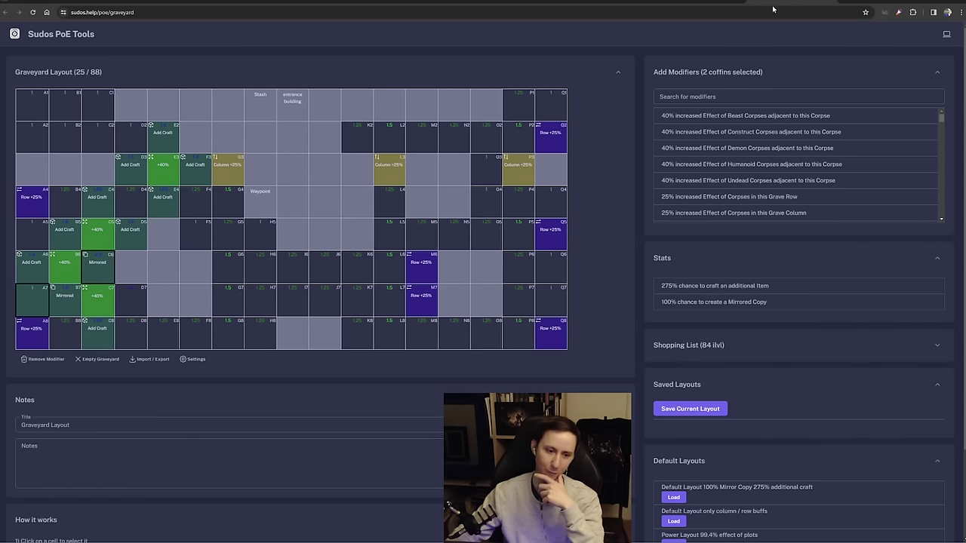
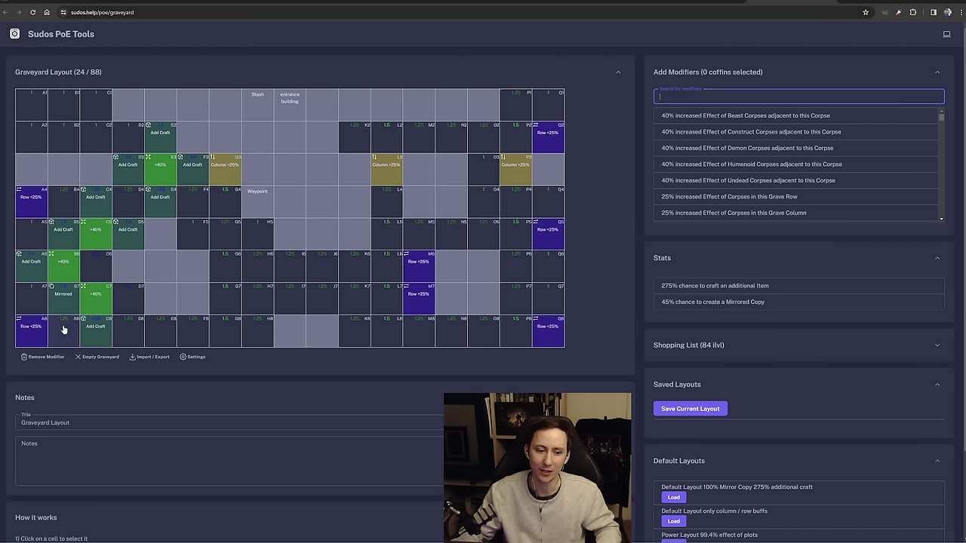
pyautogui.click(97, 275)
pyautogui.click(728, 97)
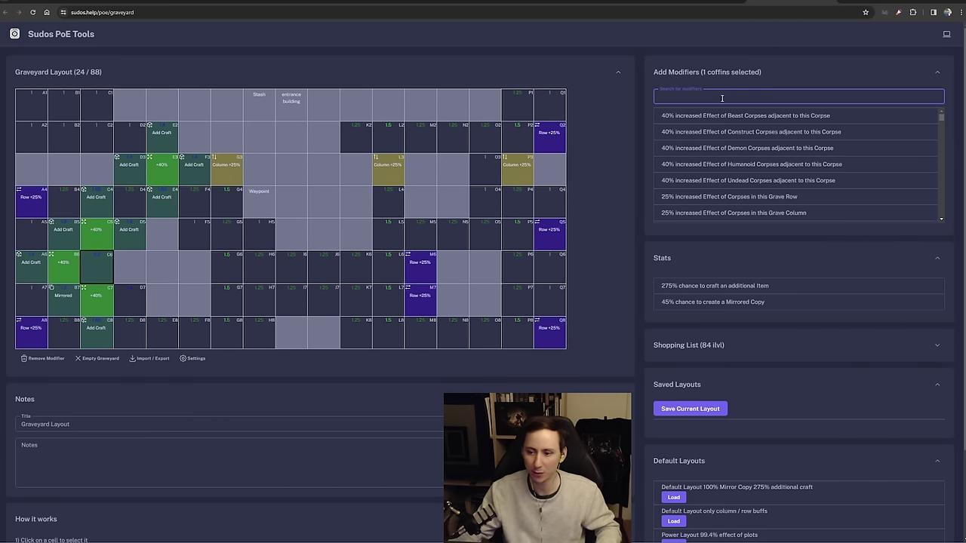
pyautogui.write('mirror')
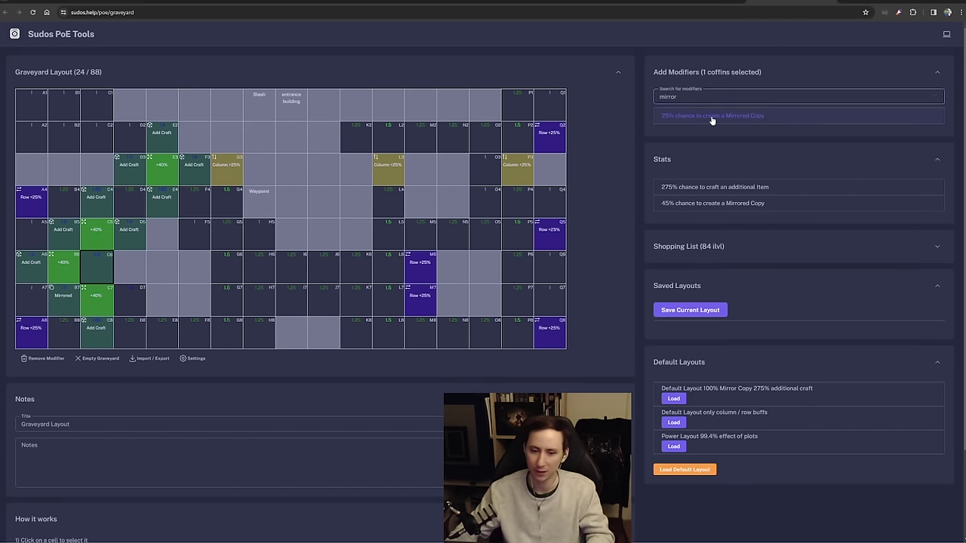
pyautogui.click(700, 115)
pyautogui.hotkey('alt', 'Tab')
pyautogui.hotkey('alt', 'Tab')
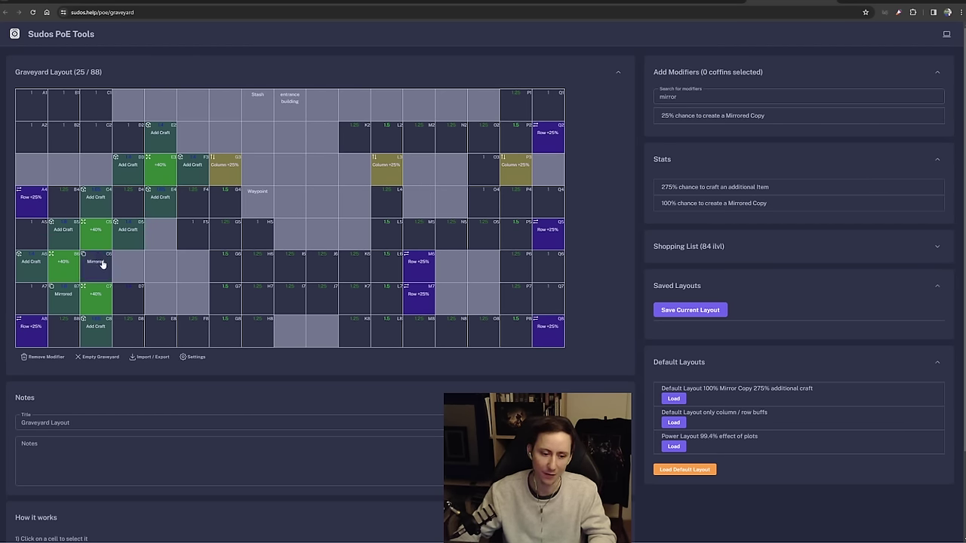
pyautogui.moveTo(64, 305)
pyautogui.mouseDown()
pyautogui.moveTo(114, 257)
pyautogui.moveTo(69, 298)
pyautogui.mouseUp()
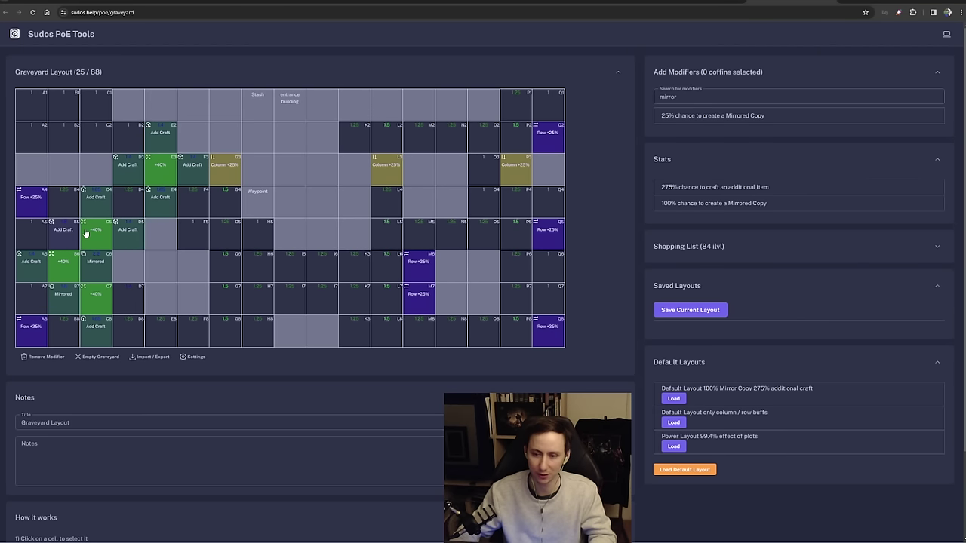
# - Find the additional item modifier with "add" and apply the 20% chance to craft an additional item to grave A6
pyautogui.tripleClick(740, 98)
pyautogui.press('BackSpace')
pyautogui.write('add')
pyautogui.click(31, 264)
pyautogui.click(712, 98)
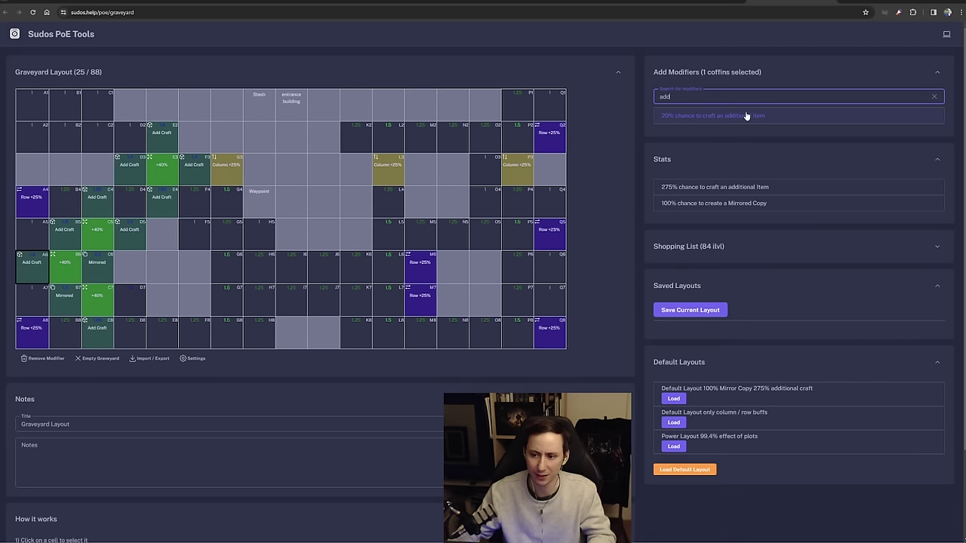
pyautogui.click(747, 115)
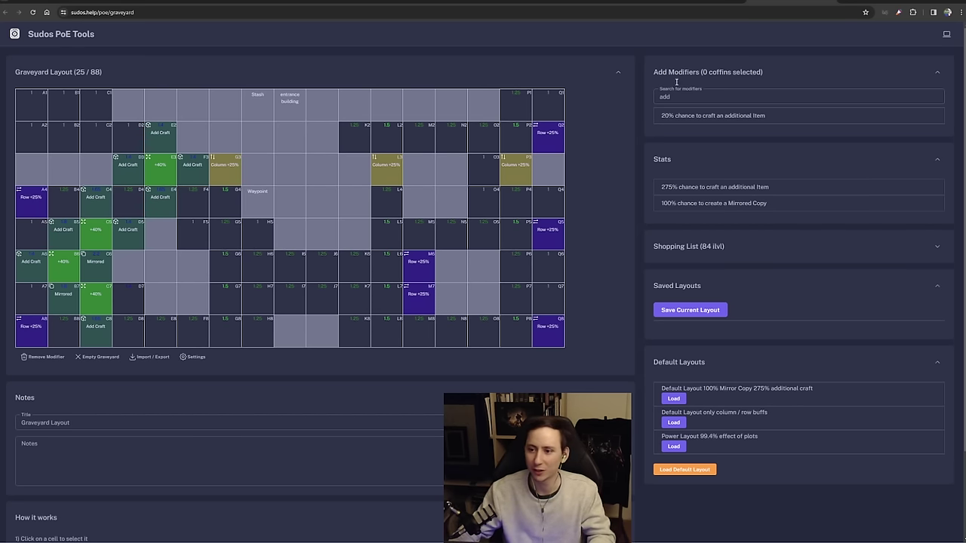
# - Check the bow craft's grave counts in Craft of Exile and compare them with the Sudos PoE Tools graveyard layout
pyautogui.click(236, 2)
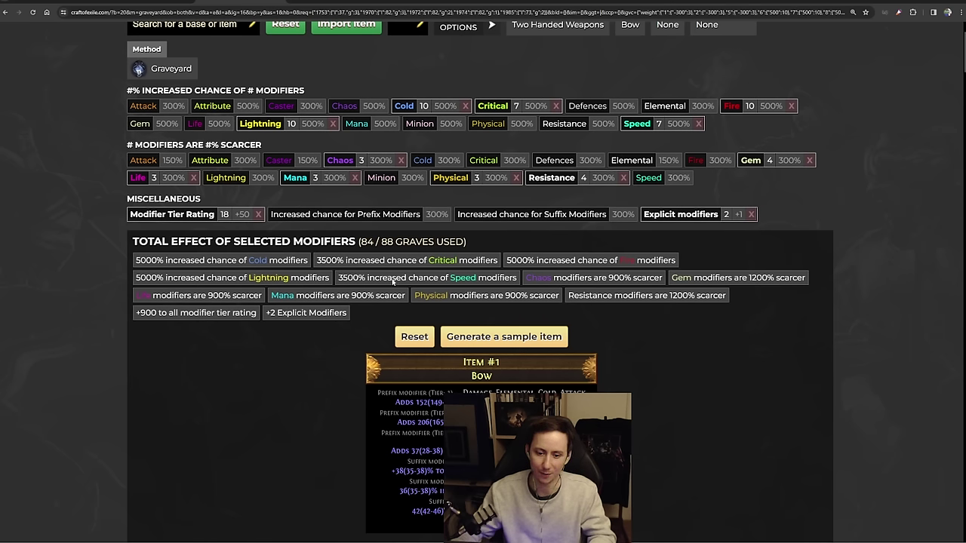
pyautogui.scroll(-1, 237, 242)
pyautogui.click(785, 2)
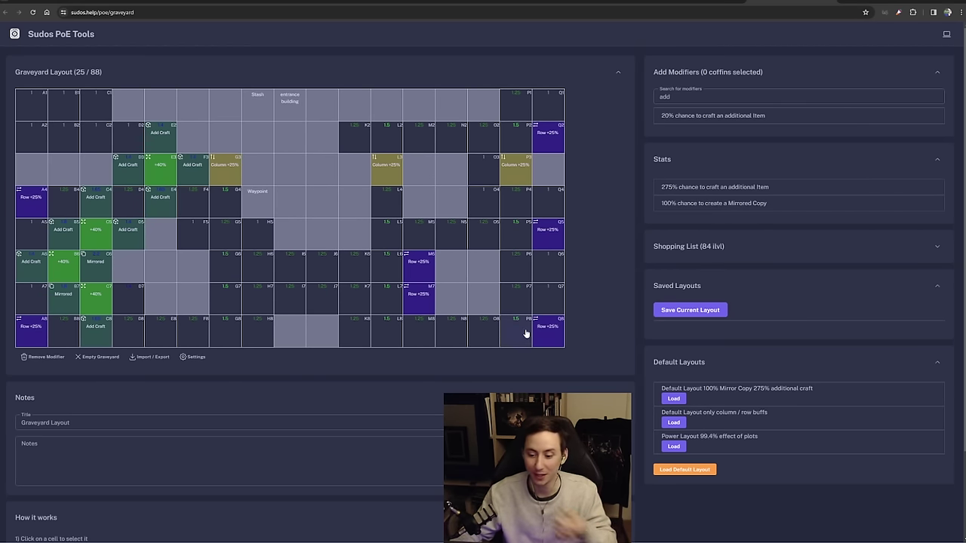
# - Load the "Default Layout only column / row buffs" over the current graveyard layout
pyautogui.scroll(-1, 484, 328)
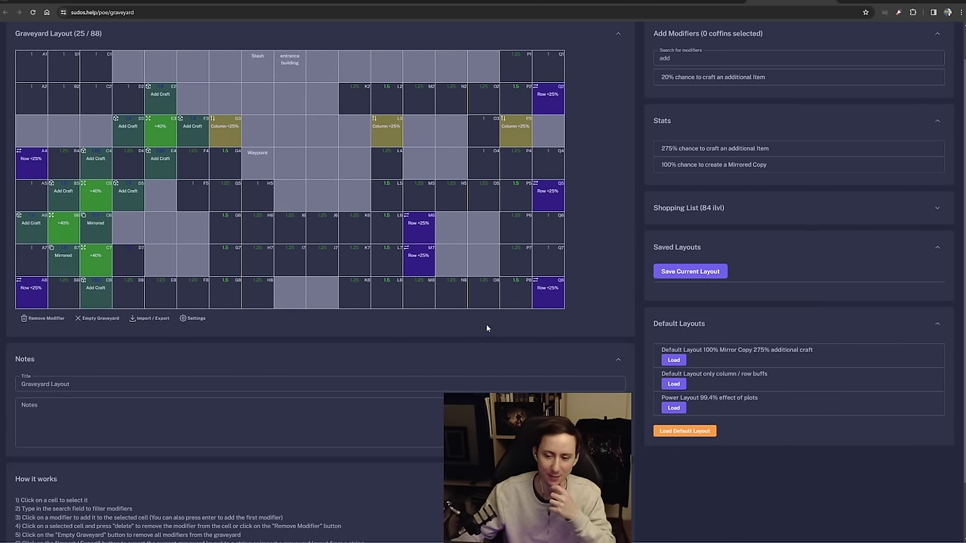
pyautogui.scroll(1, 487, 328)
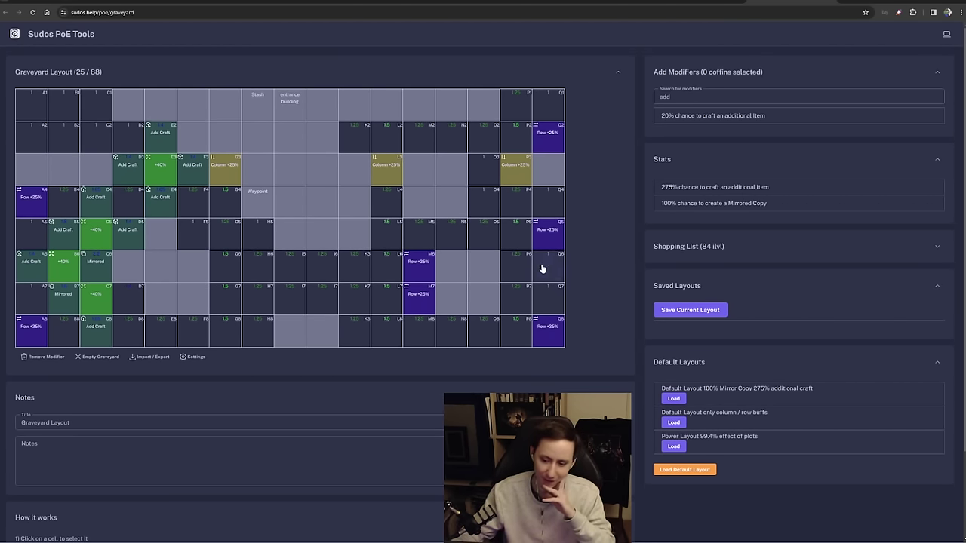
pyautogui.scroll(-1, 617, 304)
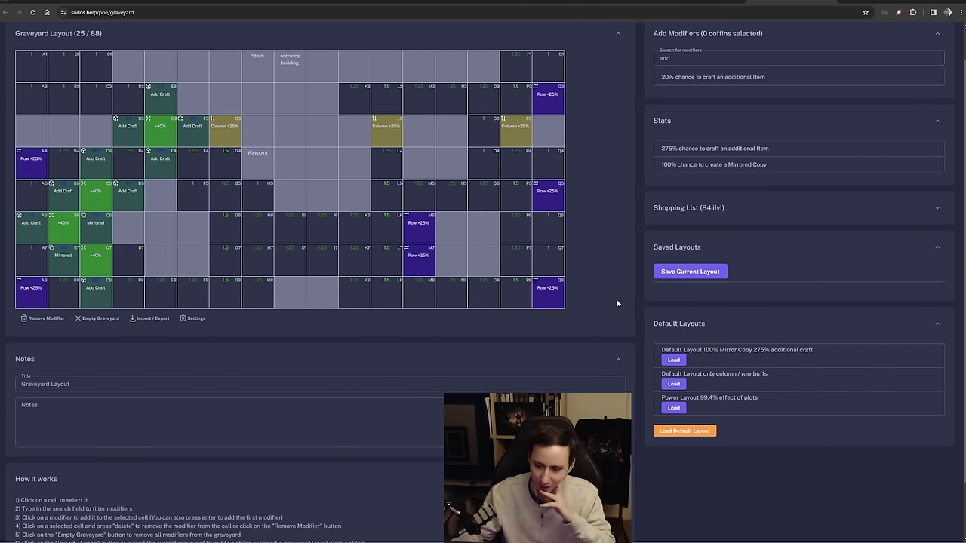
pyautogui.click(673, 384)
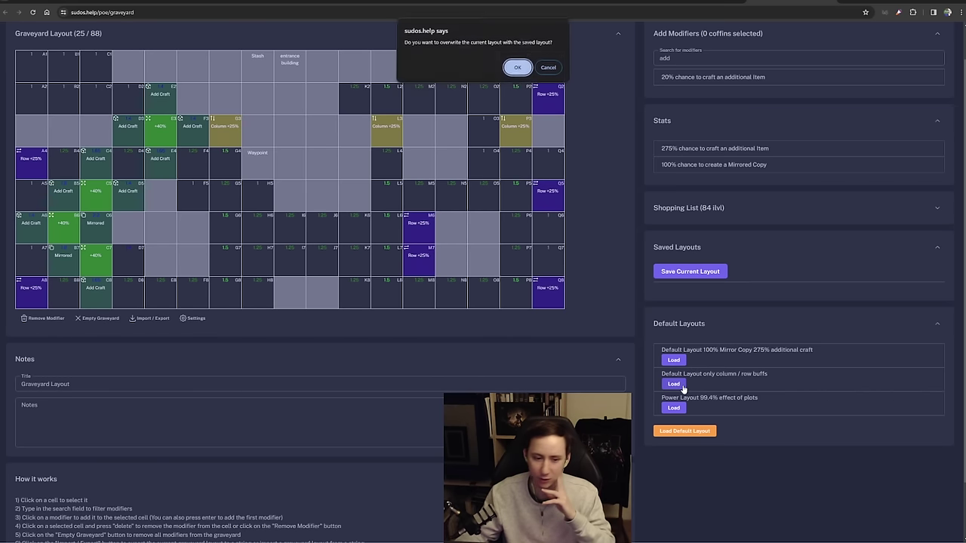
pyautogui.click(518, 68)
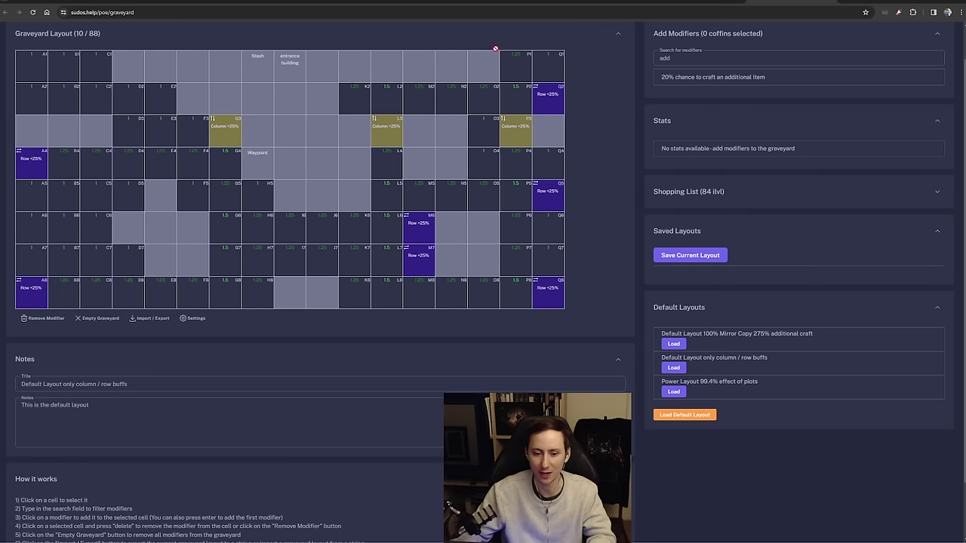
# - Switch to the dexterity gloves craft in Craft of Exile and review its scarcer-modifier and tier rating grave counts
pyautogui.click(498, 2)
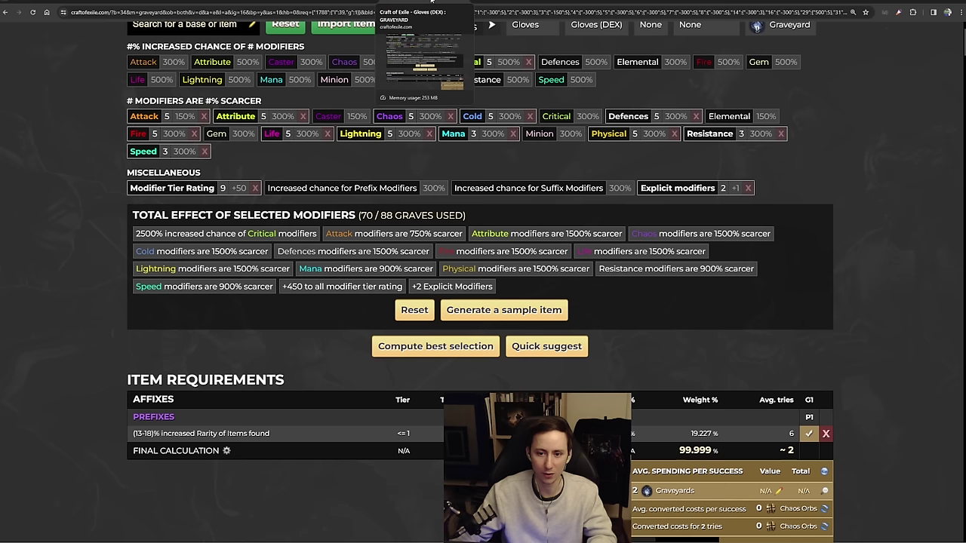
pyautogui.scroll(1, 192, 133)
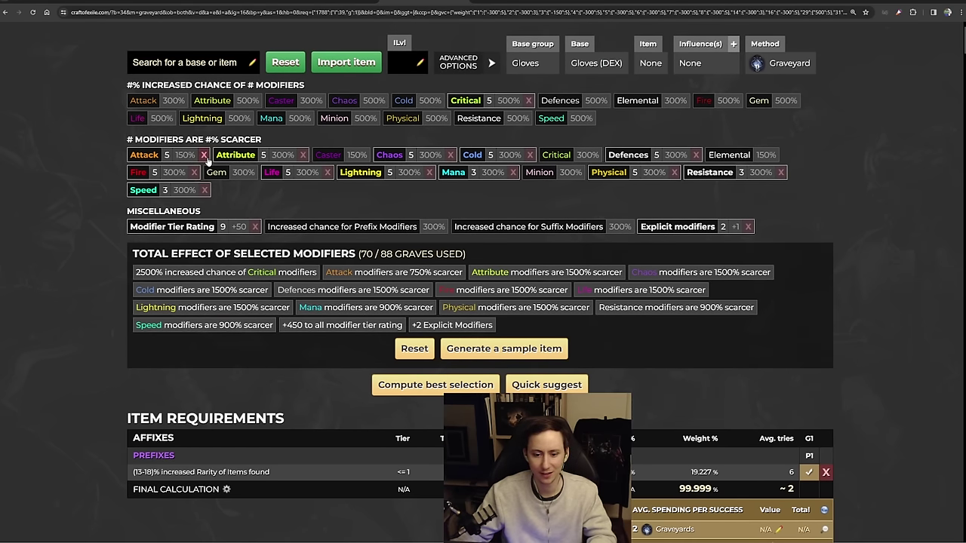
# - Switch to the Sudos PoE Tools graveyard and apply "Chaos Modifiers are 300% scarcer" to graves B8 and C8
pyautogui.click(411, 2)
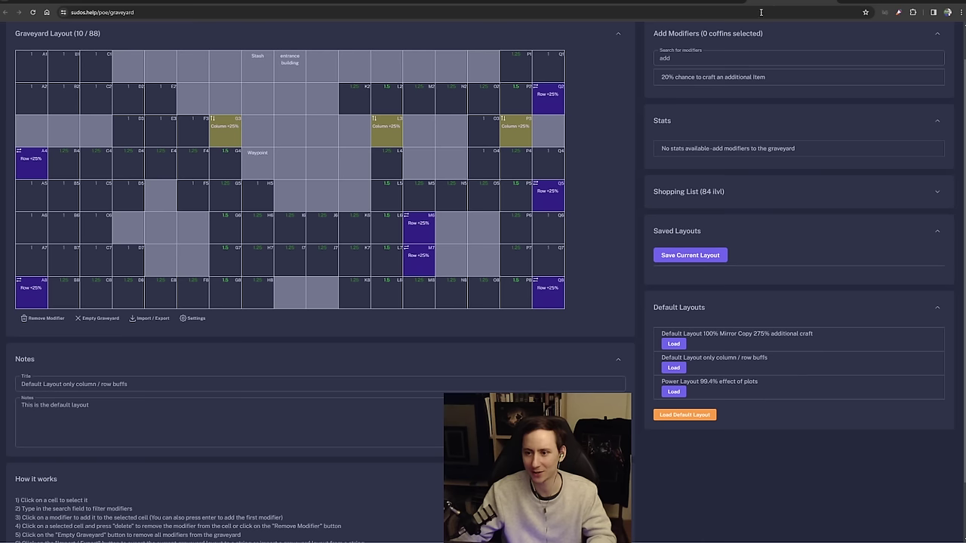
pyautogui.hotkey('ctrl', 'Tab')
pyautogui.click(68, 304)
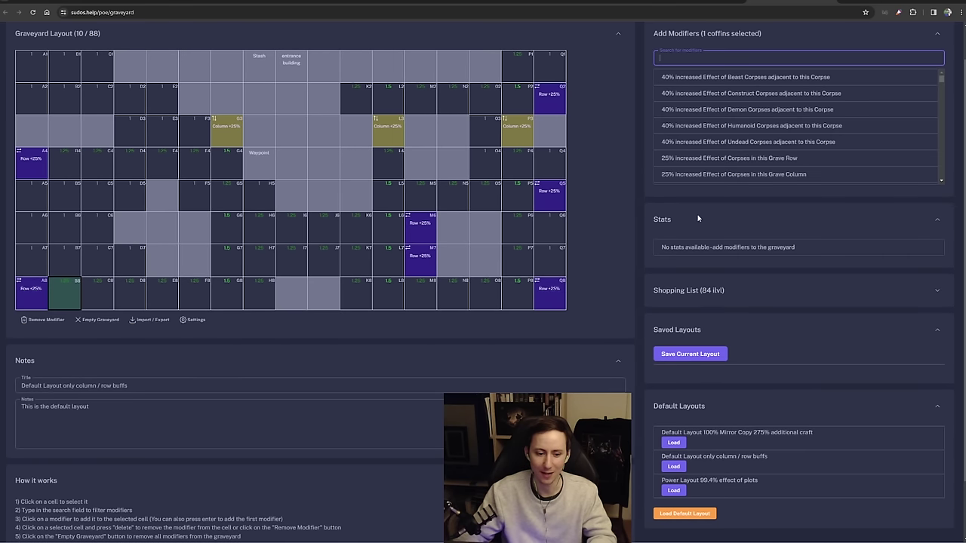
pyautogui.write('chaos')
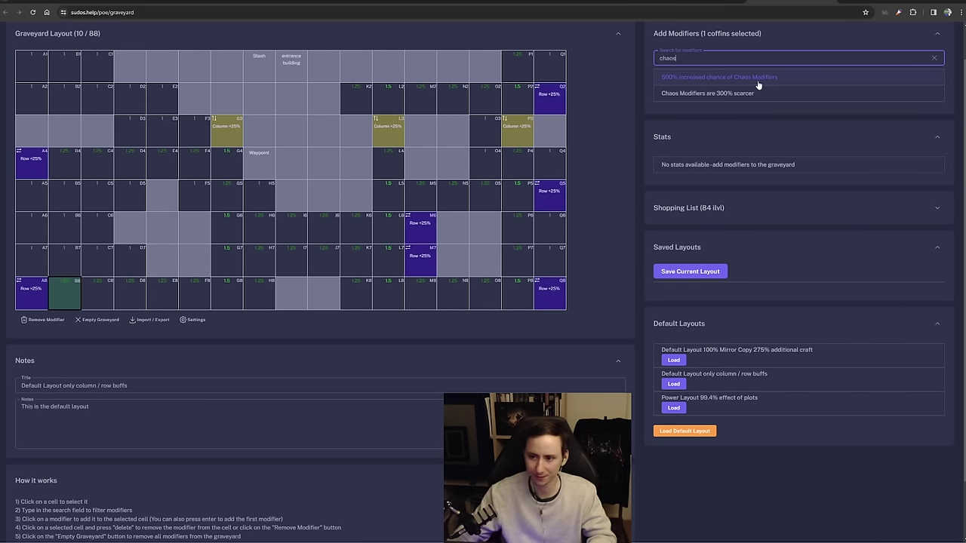
pyautogui.click(736, 94)
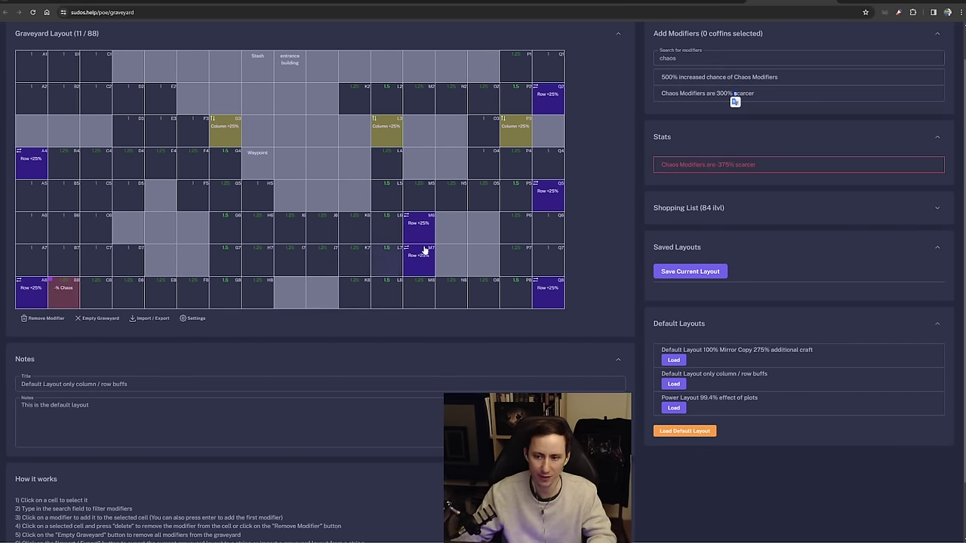
pyautogui.click(104, 294)
pyautogui.write('chaos')
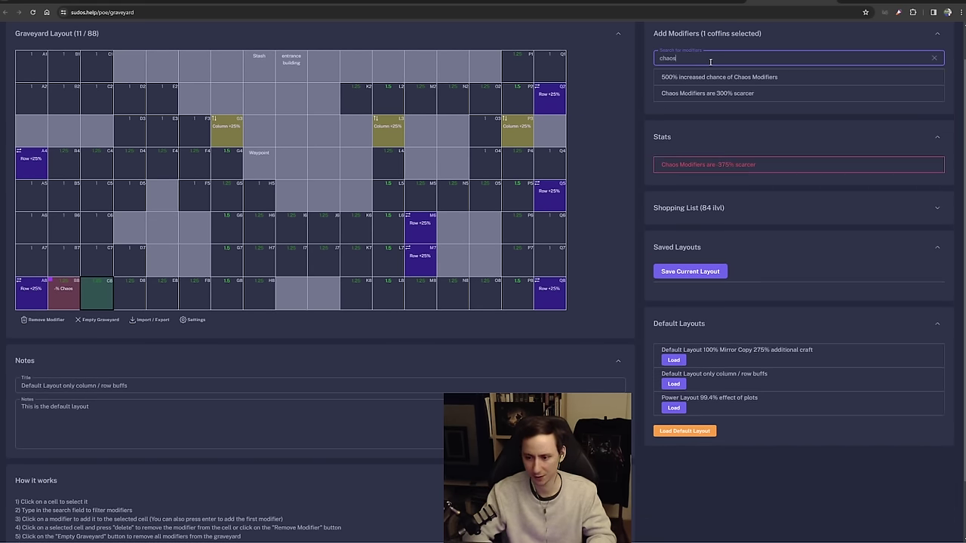
pyautogui.click(753, 94)
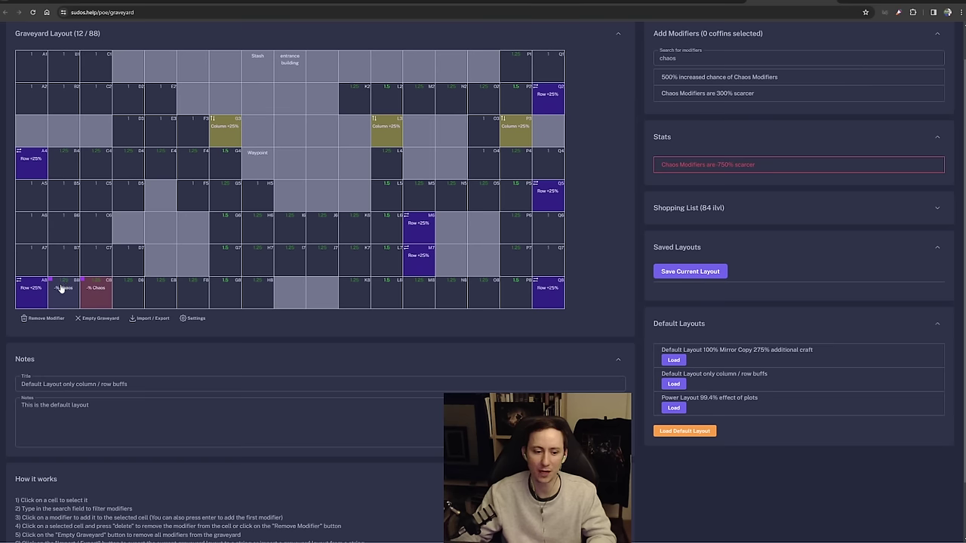
# - Check the layout's Chaos scarcity stat against the bow craft's Chaos total in Craft of Exile
pyautogui.click(65, 286)
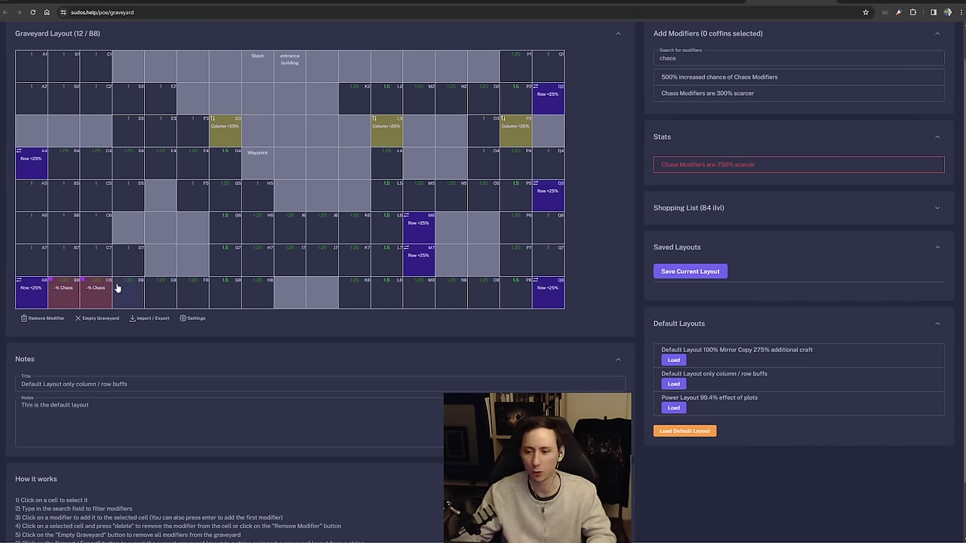
pyautogui.moveTo(720, 165); pyautogui.dragTo(742, 165)
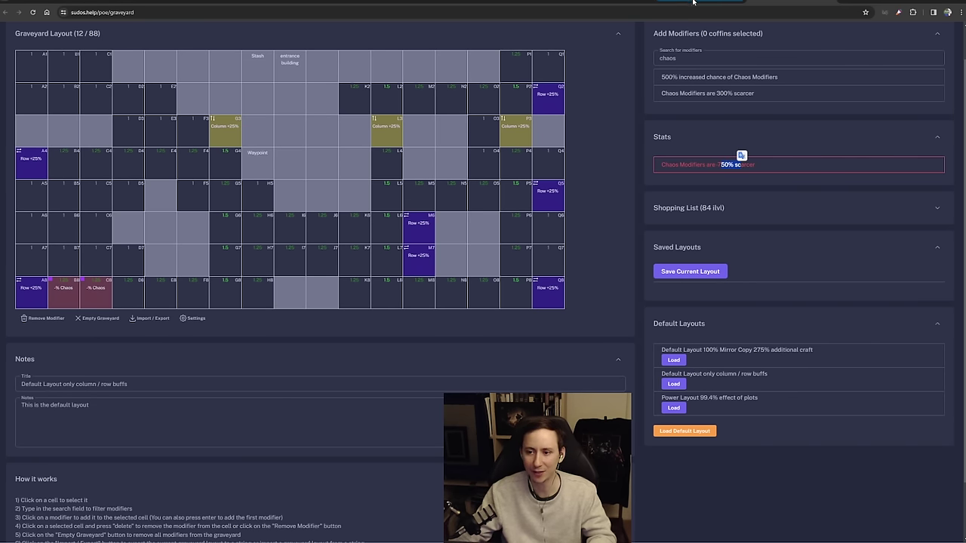
pyautogui.click(413, 2)
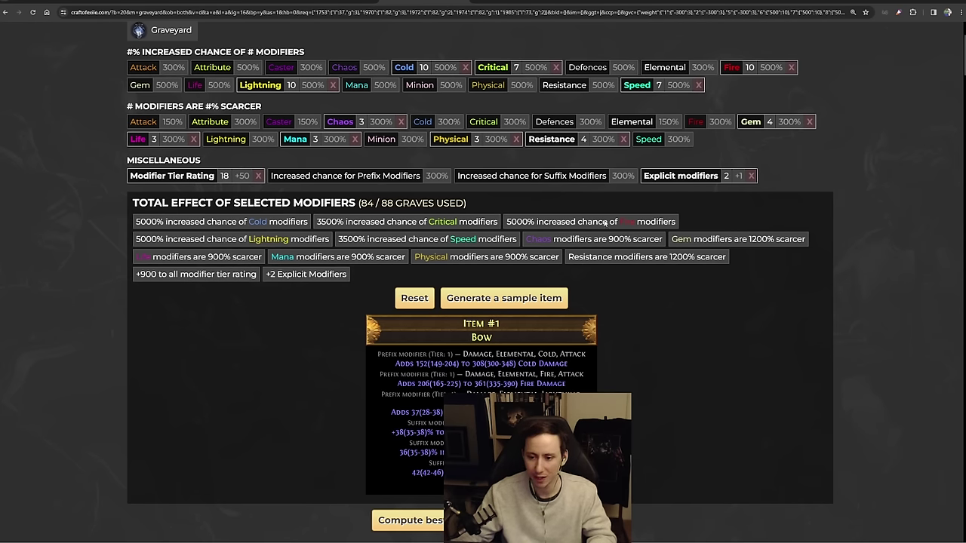
pyautogui.click(791, 2)
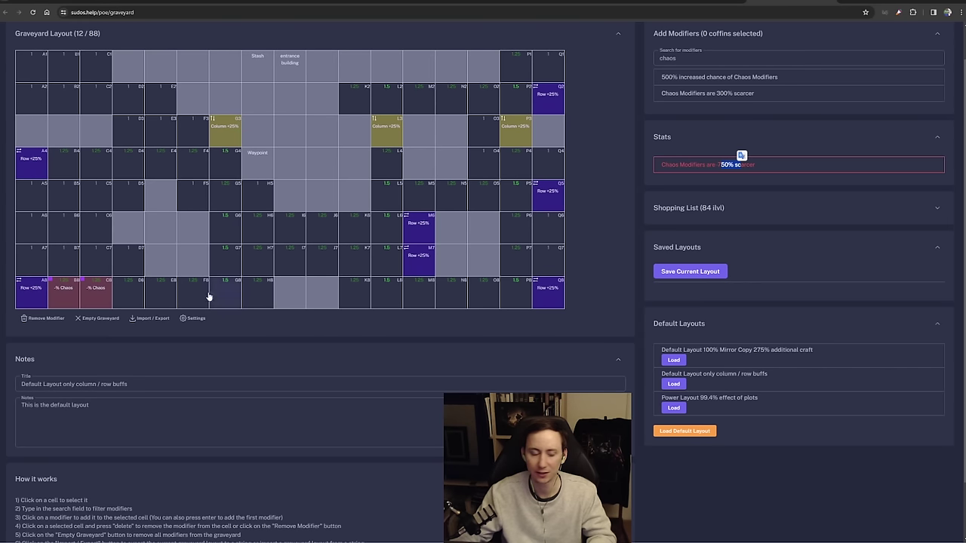
# - Apply "Chaos Modifiers are 300% scarcer" to graves L5 and L6 in the L column
pyautogui.click(95, 294)
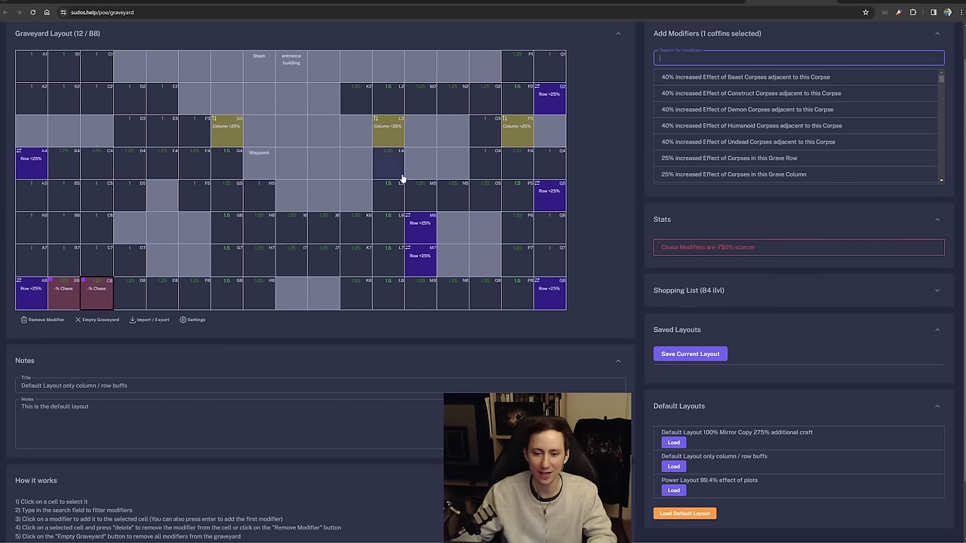
pyautogui.keyDown('shift'); pyautogui.click(392, 197); pyautogui.keyUp('shift')
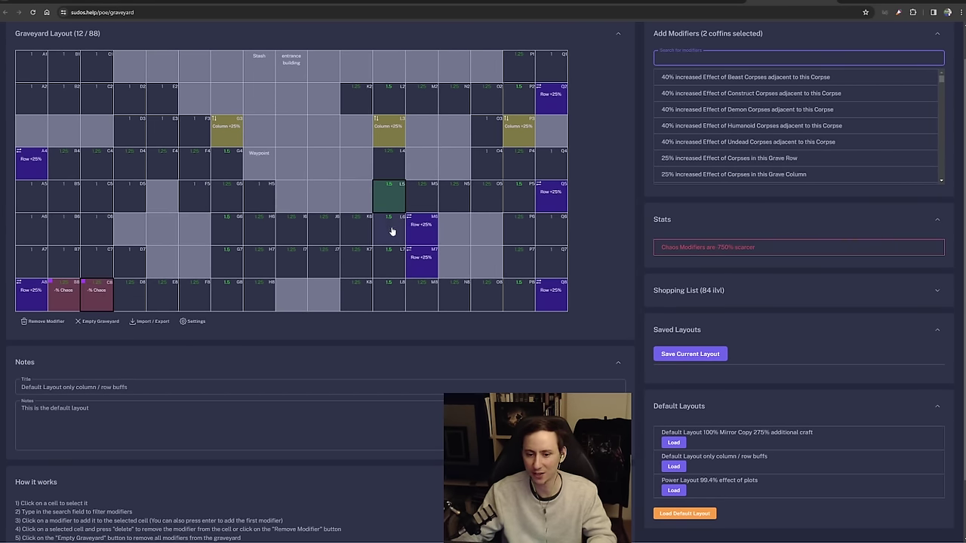
pyautogui.write('chaos')
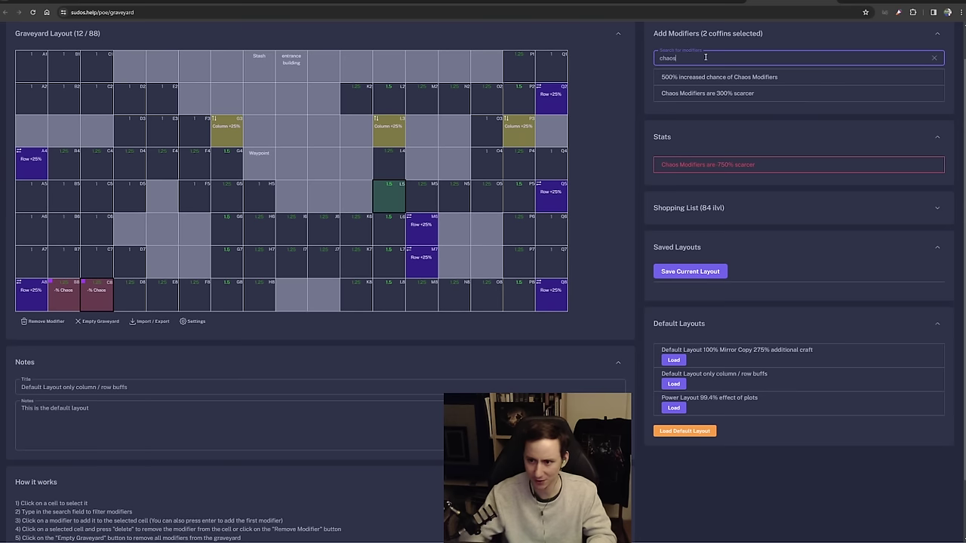
pyautogui.click(747, 94)
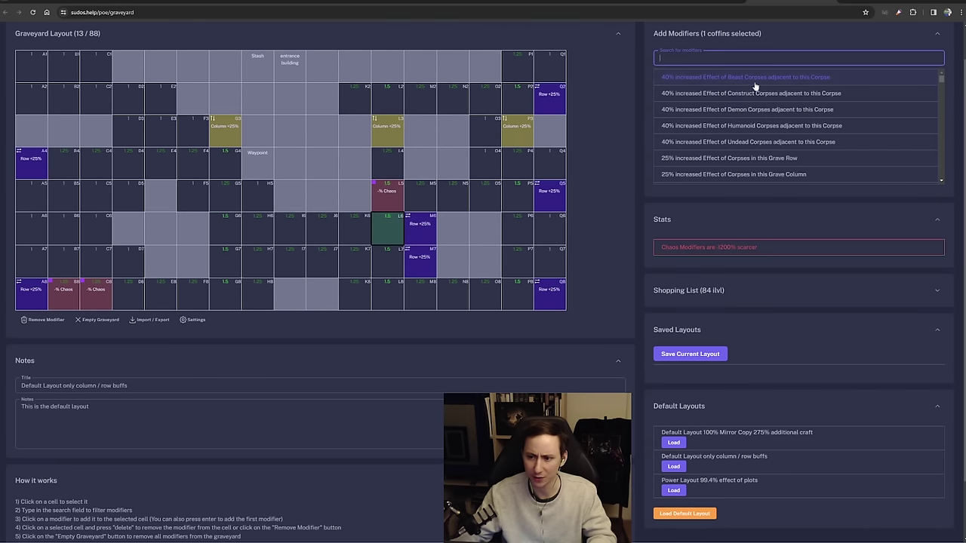
pyautogui.write('chaos')
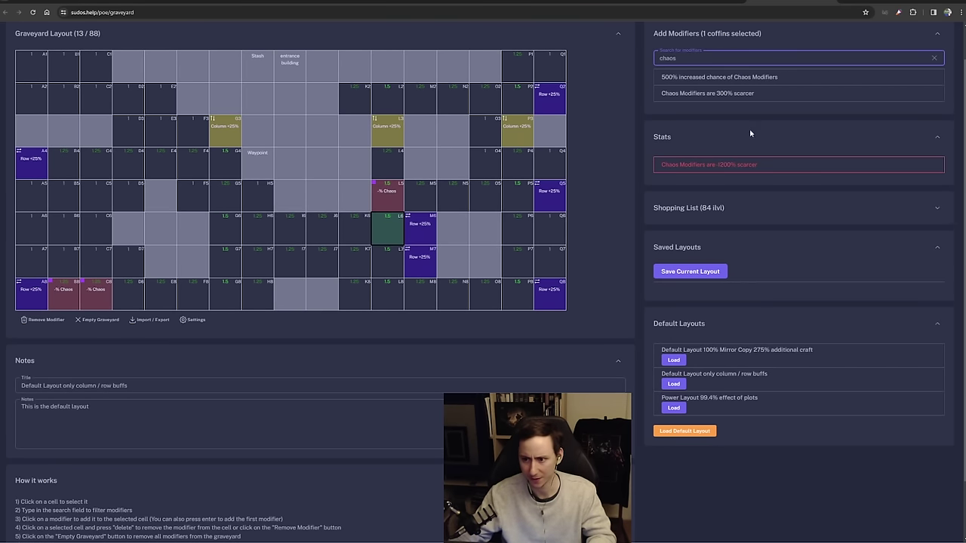
pyautogui.click(750, 102)
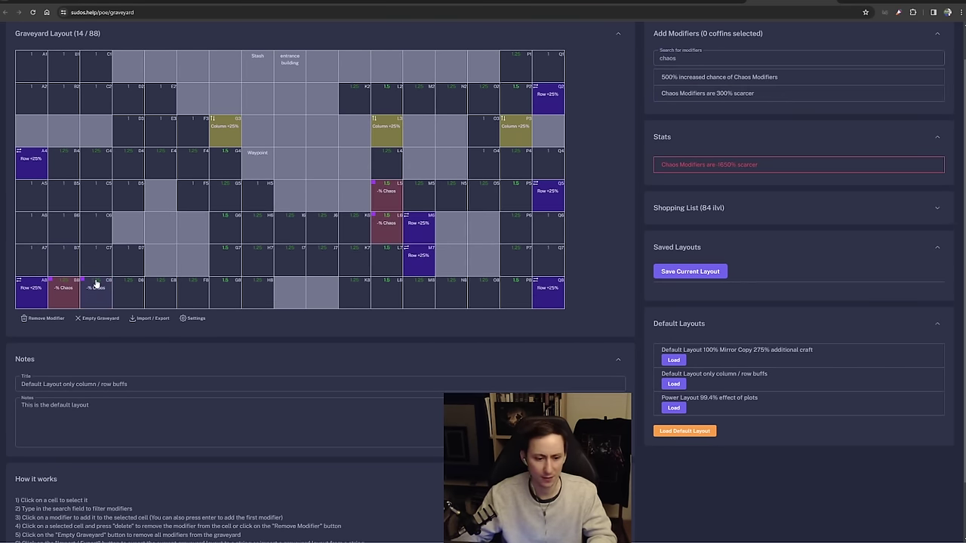
# - Remove the scarcer Chaos modifiers from graves C8 and B8
pyautogui.click(96, 286)
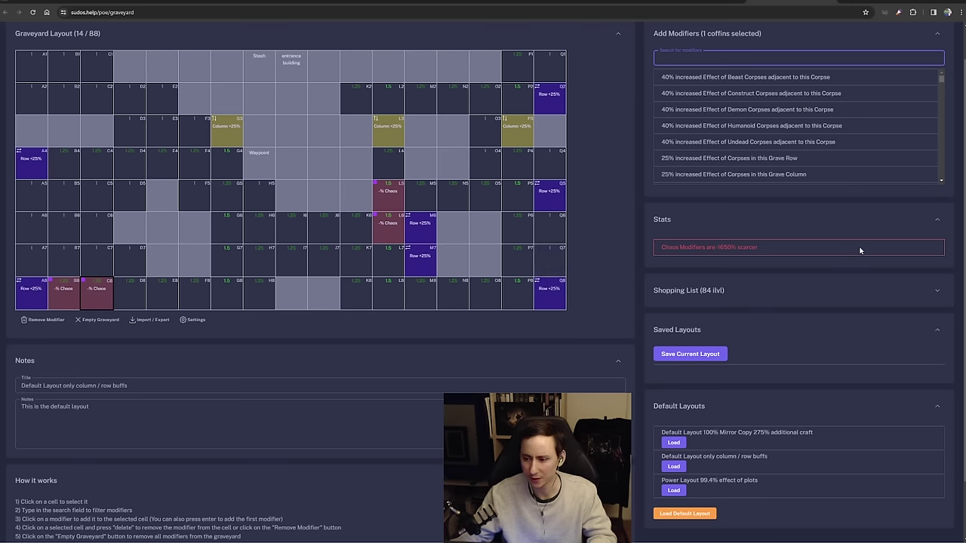
pyautogui.press('Delete')
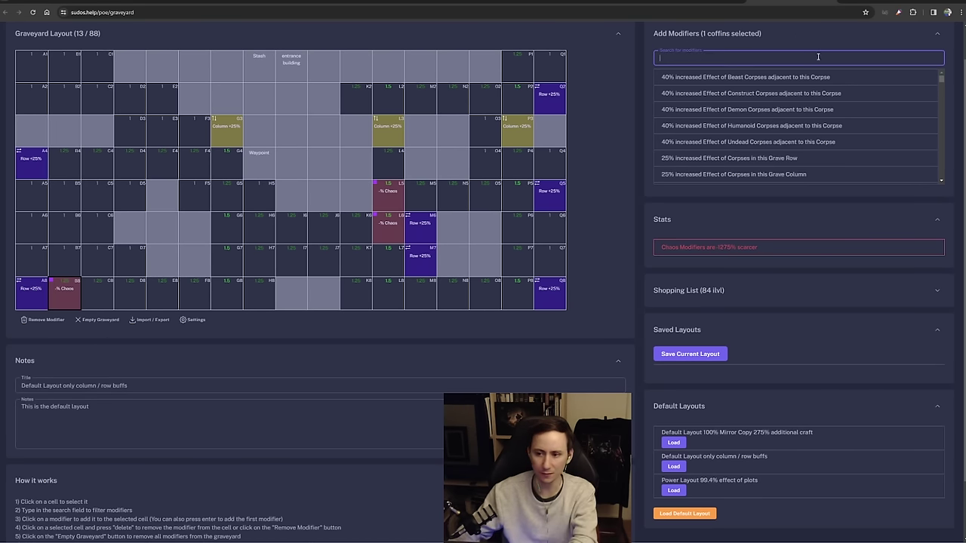
pyautogui.press('Delete')
pyautogui.click(510, 339)
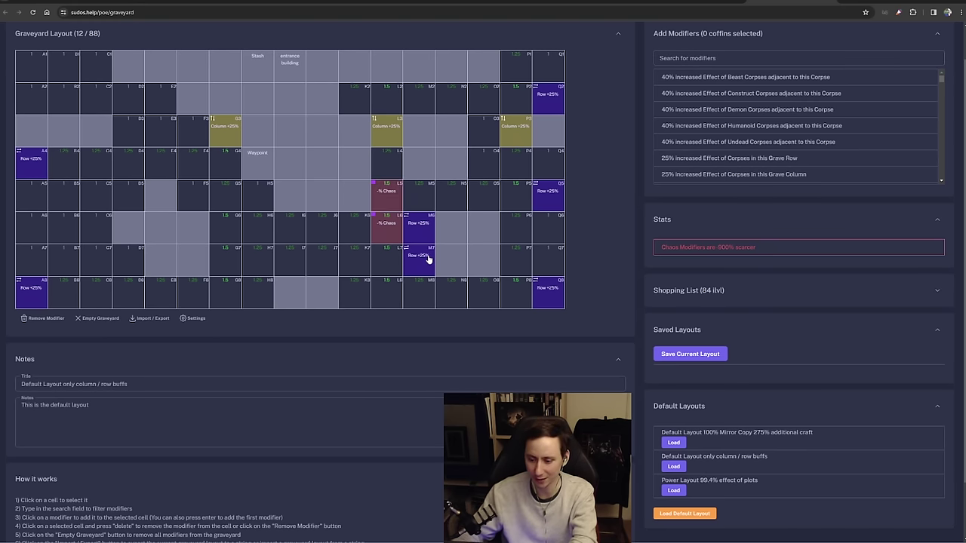
# - Compare the graveyard's updated Chaos stat with the bow craft's scarcer-modifier totals in Craft of Exile
pyautogui.scroll(-1, 429, 261)
pyautogui.scroll(1, 453, 232)
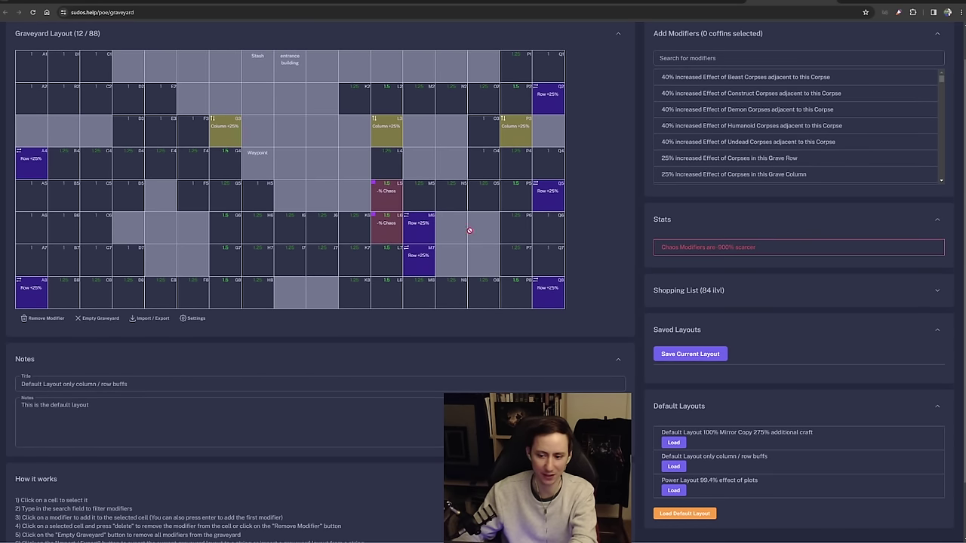
pyautogui.moveTo(765, 249); pyautogui.dragTo(713, 249)
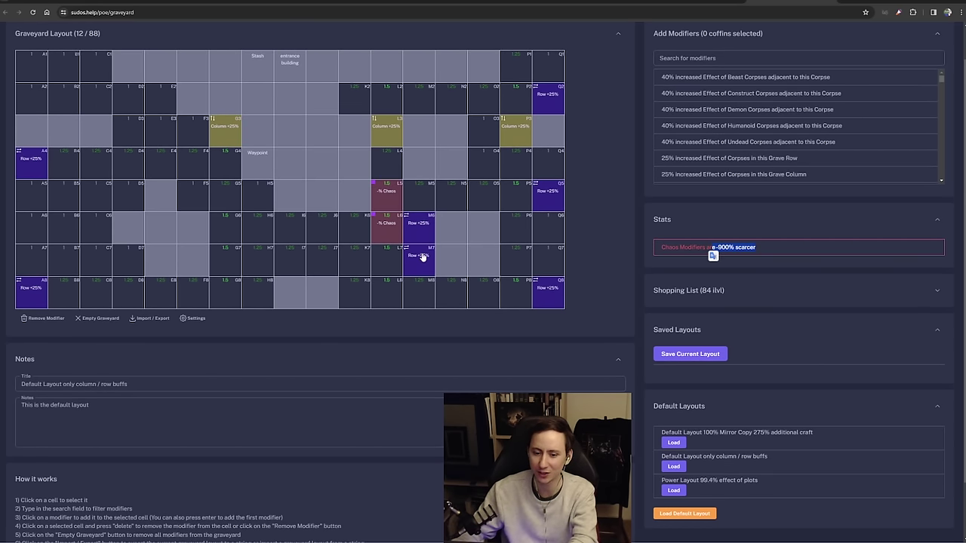
pyautogui.click(443, 4)
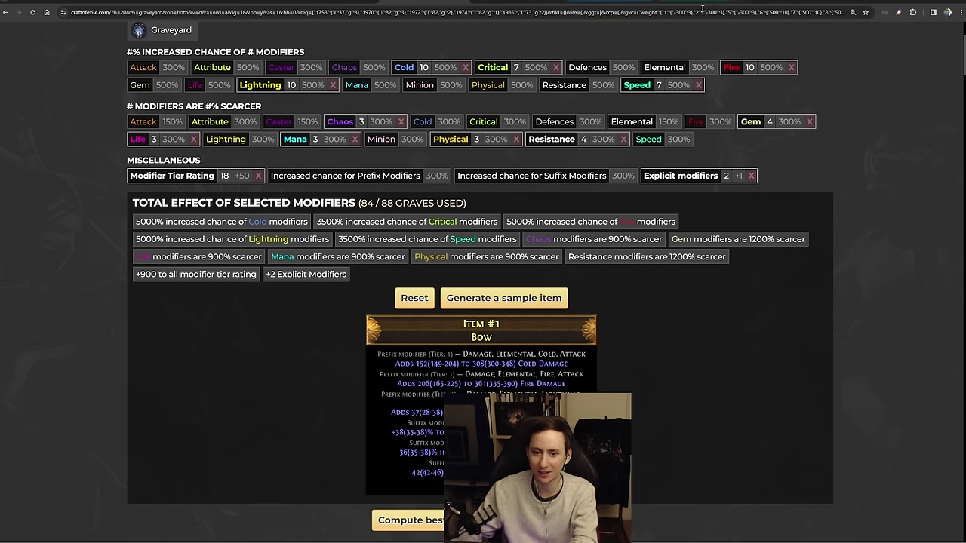
pyautogui.click(770, 3)
# - Apply "Life Modifiers are 300% scarcer" to graves L7 and L8
pyautogui.click(385, 262)
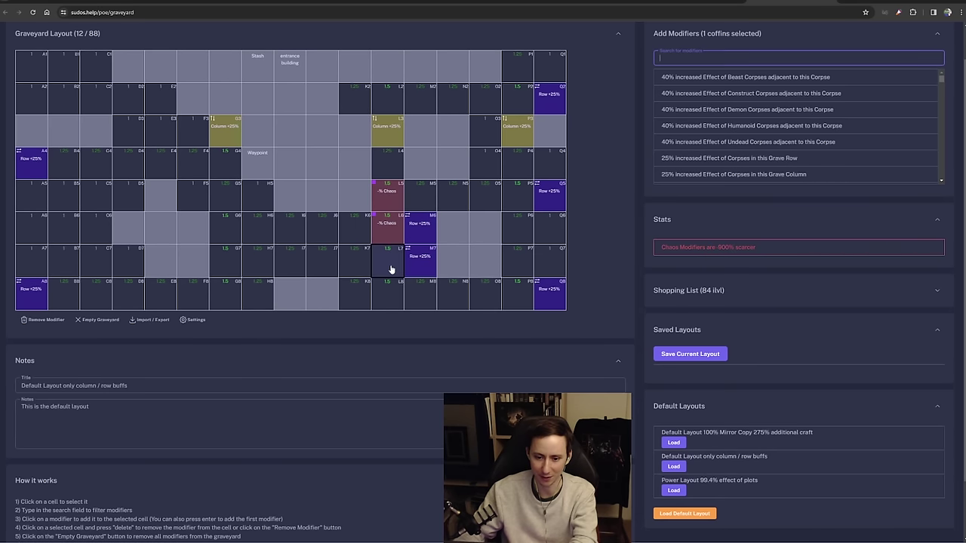
pyautogui.write('life')
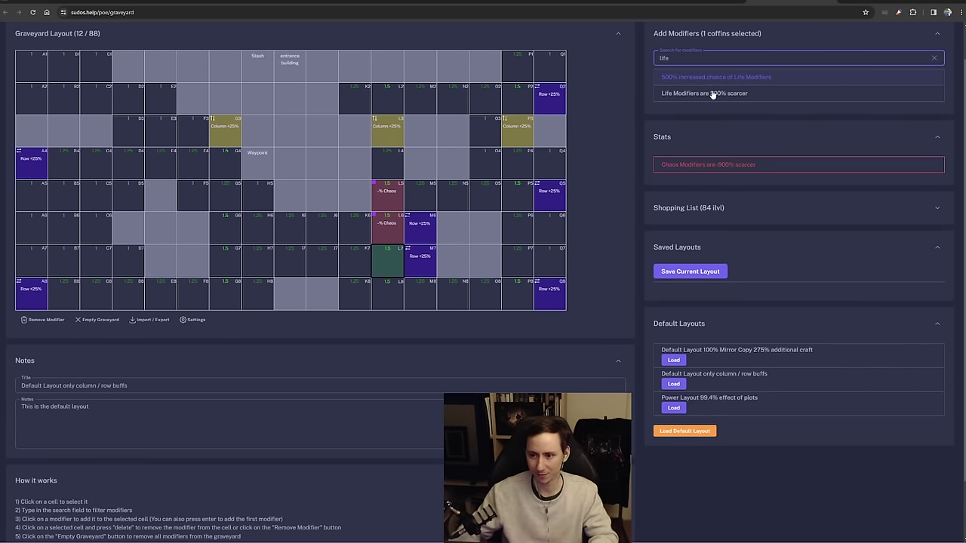
pyautogui.click(773, 94)
pyautogui.click(386, 295)
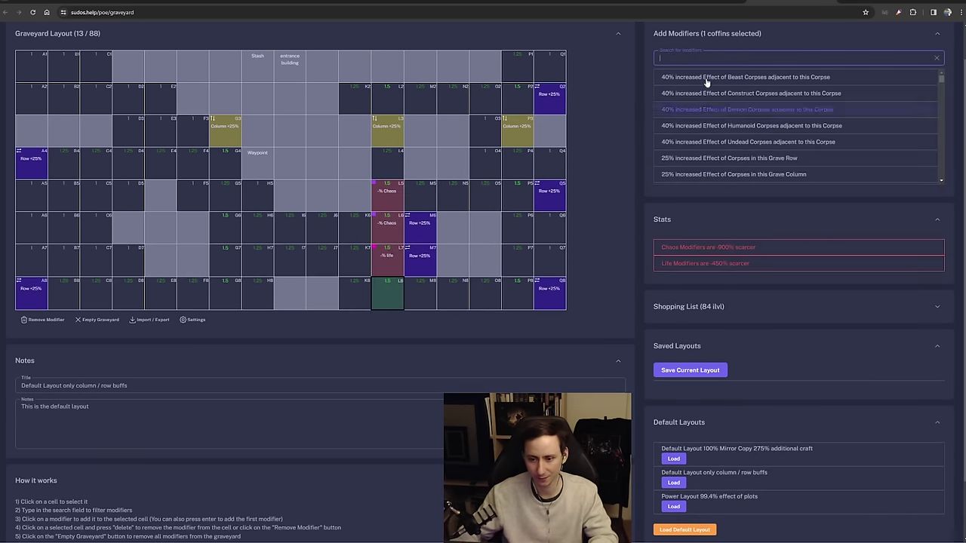
pyautogui.write('life')
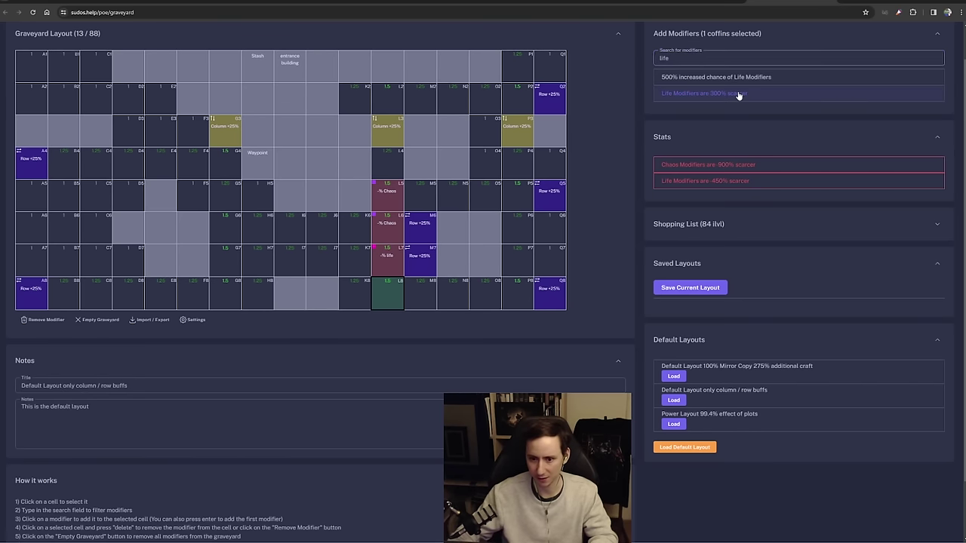
pyautogui.click(737, 94)
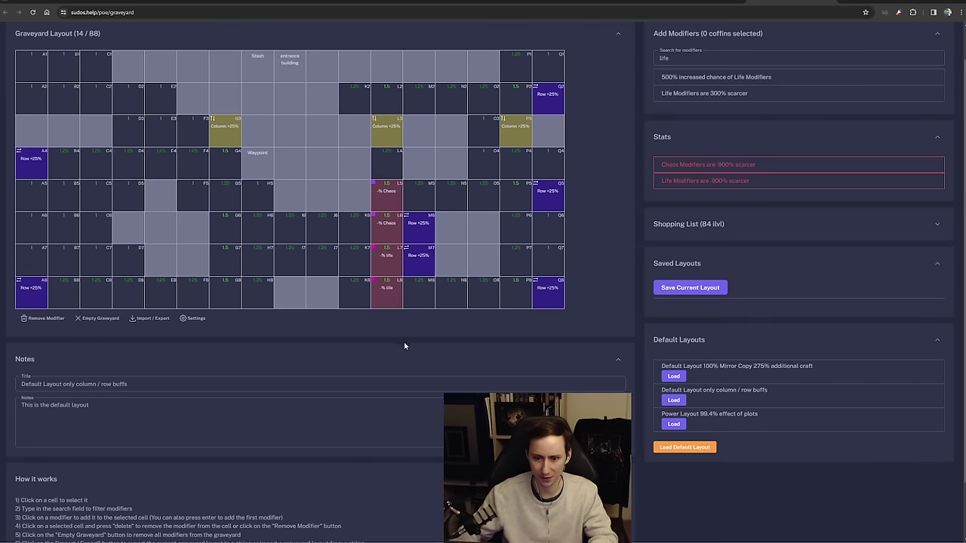
# - Apply "Mana Modifiers are 300% scarcer" to graves G6 and G7
pyautogui.click(221, 238)
pyautogui.write('mana')
pyautogui.press('Return')
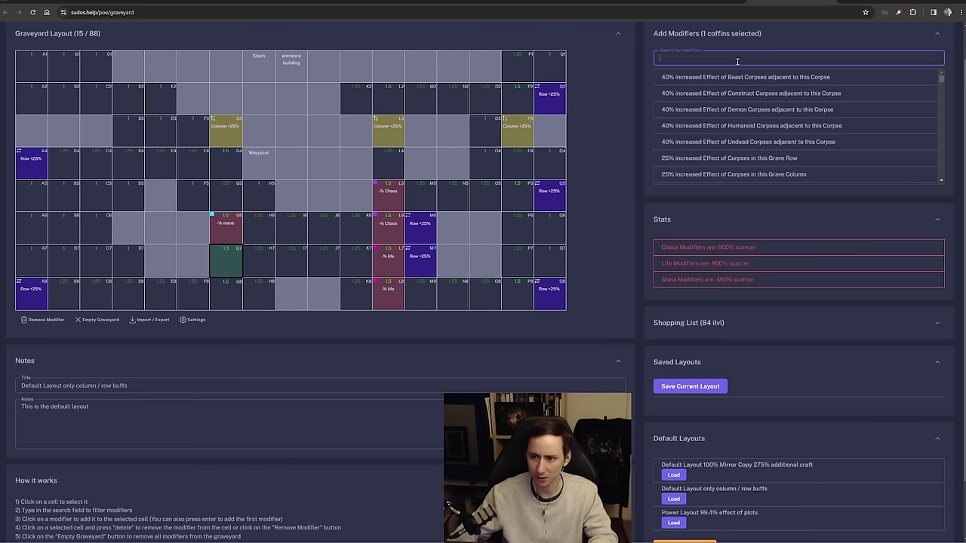
pyautogui.write('mana')
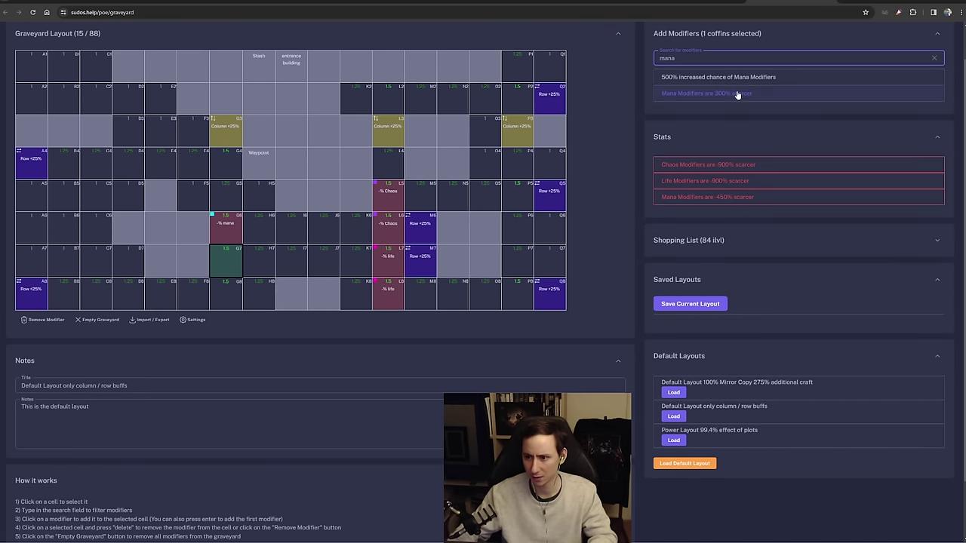
pyautogui.click(735, 94)
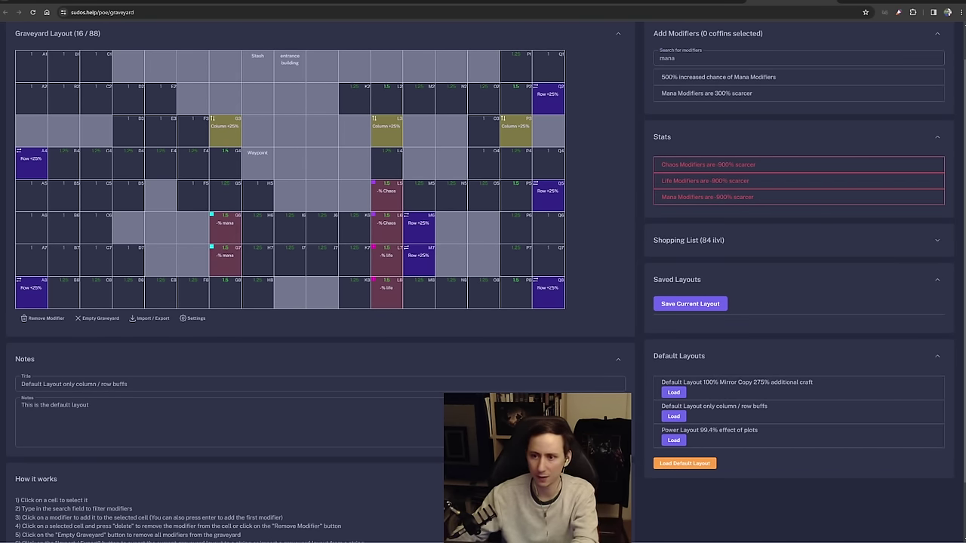
# - Check the bow craft's scarcer-modifier totals in Craft of Exile, then apply "Physical Modifiers are 300% scarcer" to grave G8 in Sudos PoE Tools
pyautogui.click(451, 3)
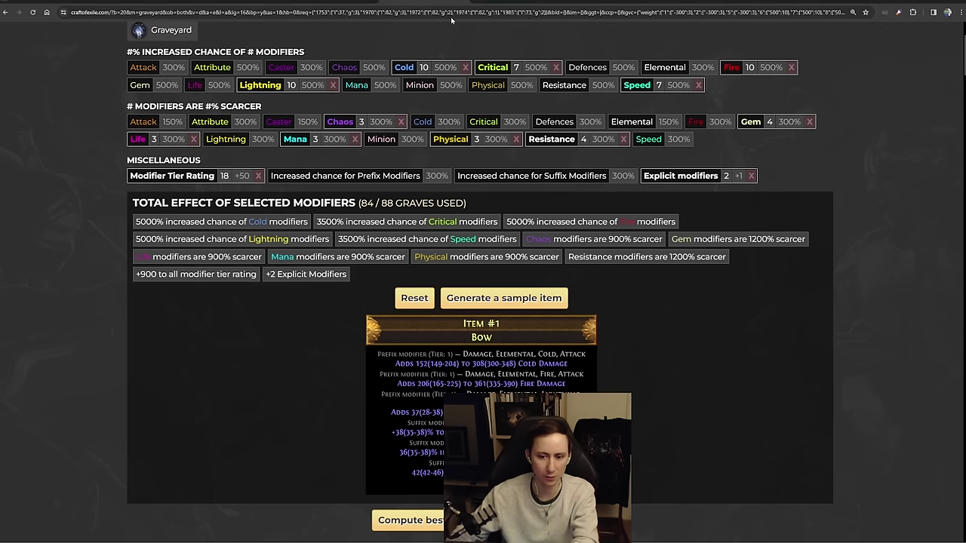
pyautogui.click(693, 3)
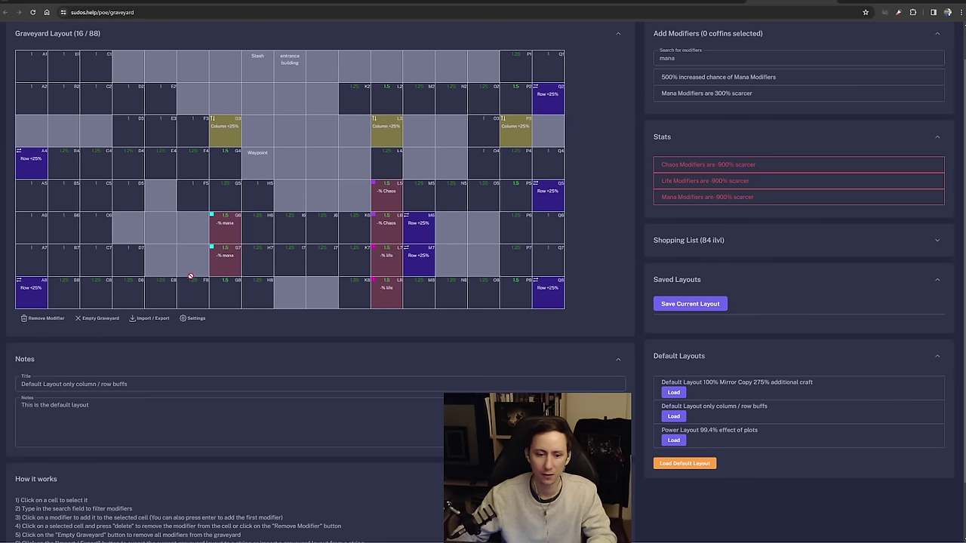
pyautogui.click(225, 294)
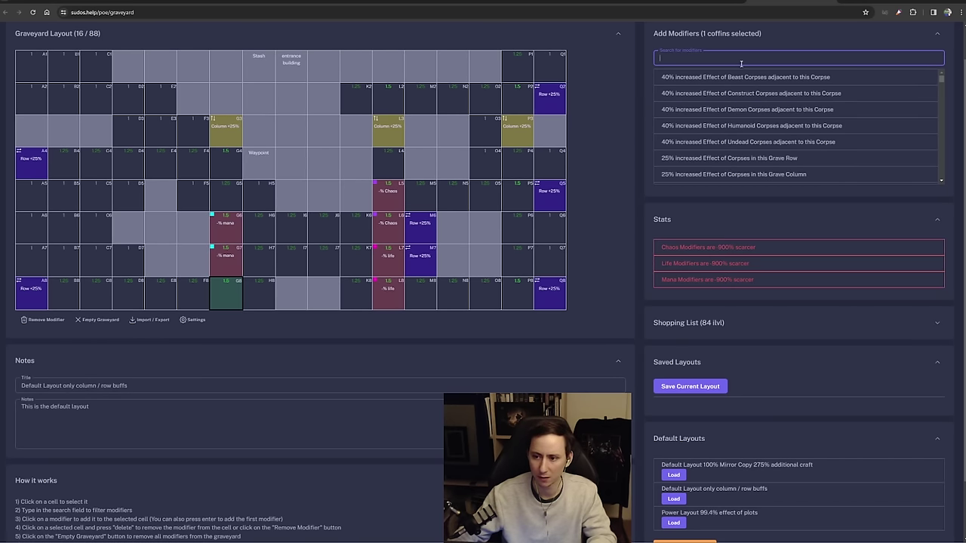
pyautogui.write('phy')
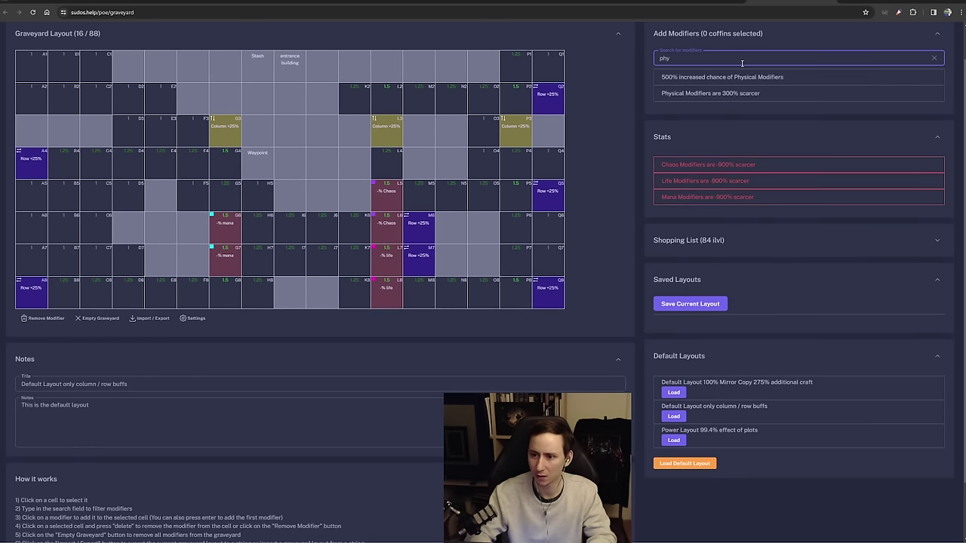
pyautogui.write('sic')
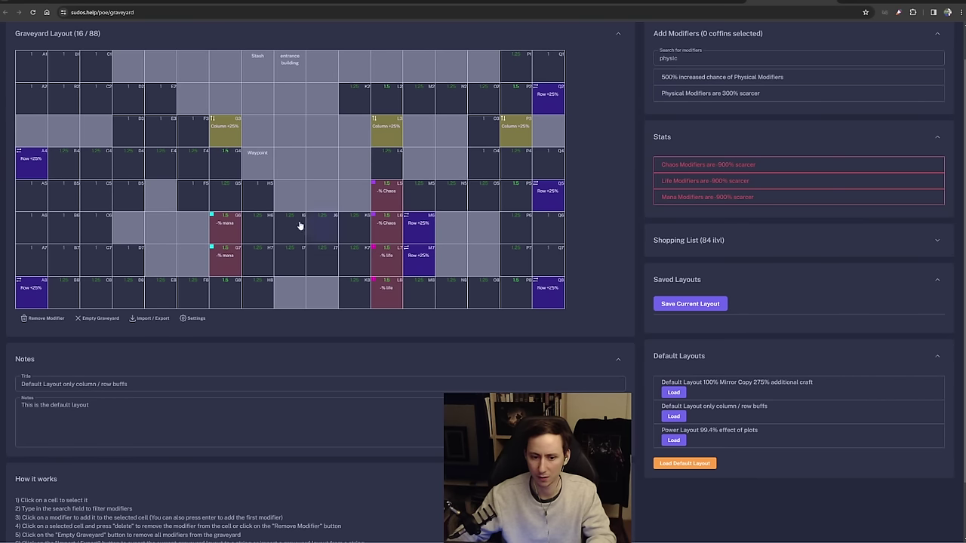
pyautogui.click(233, 292)
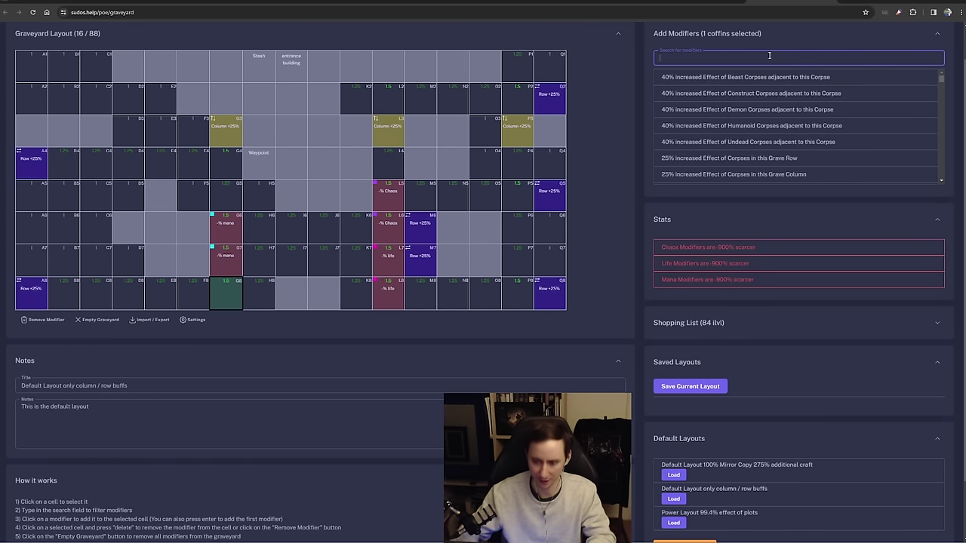
pyautogui.write('physic')
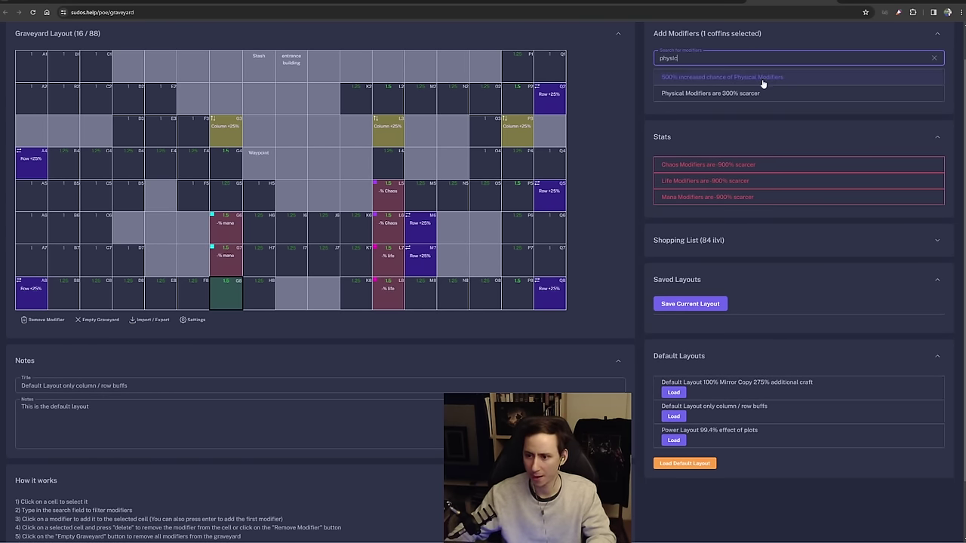
pyautogui.click(724, 97)
# - Apply "Physical Modifiers are 300% scarcer" to grave G4
pyautogui.click(222, 166)
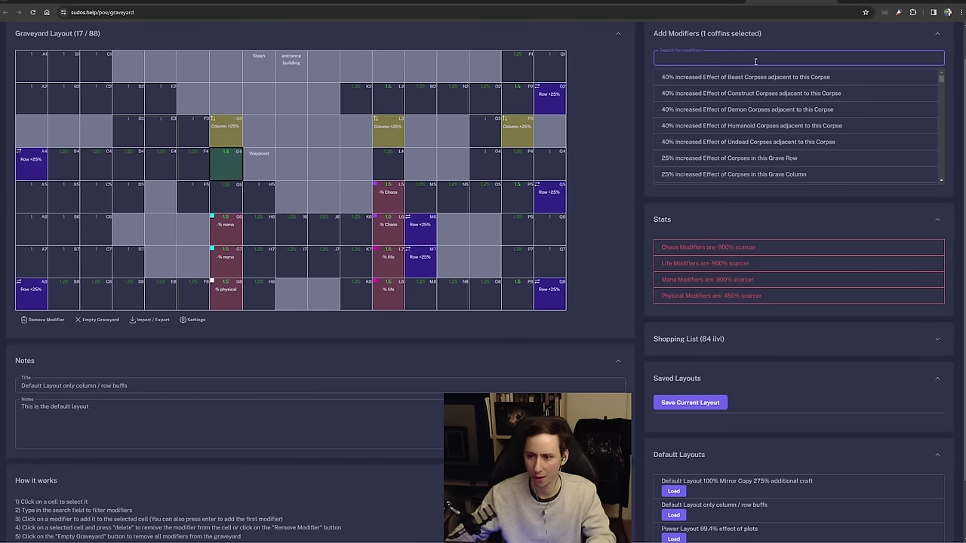
pyautogui.write('phya')
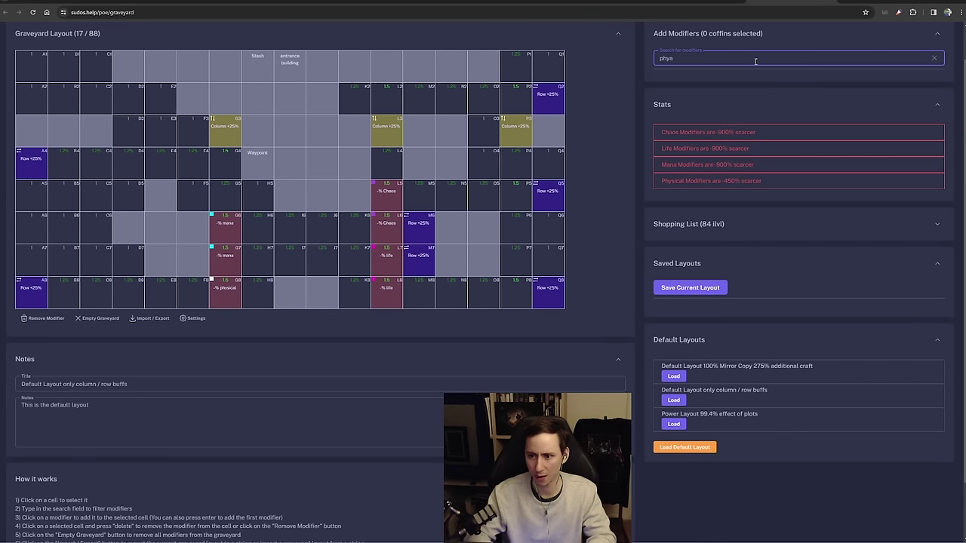
pyautogui.press('BackSpace')
pyautogui.write('sica')
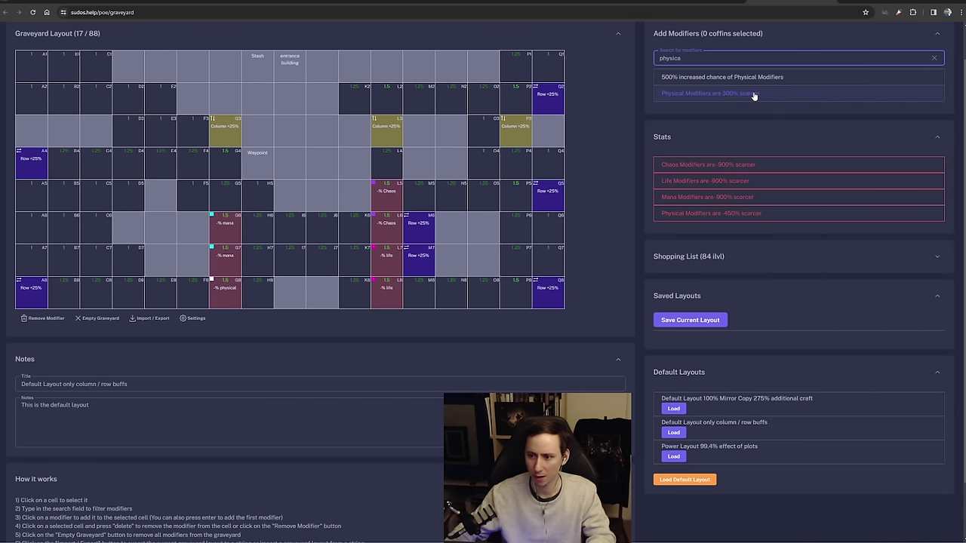
pyautogui.click(690, 93)
pyautogui.click(230, 174)
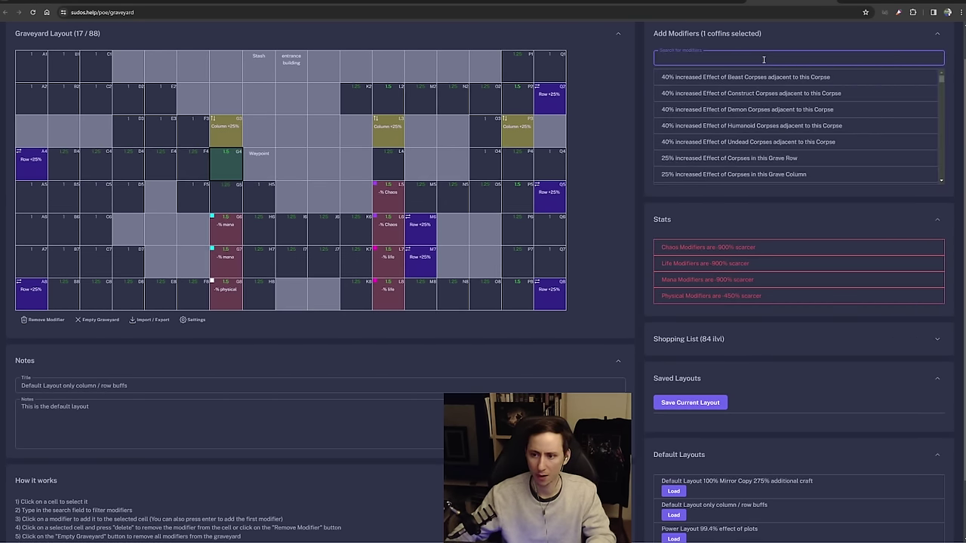
pyautogui.write('physica')
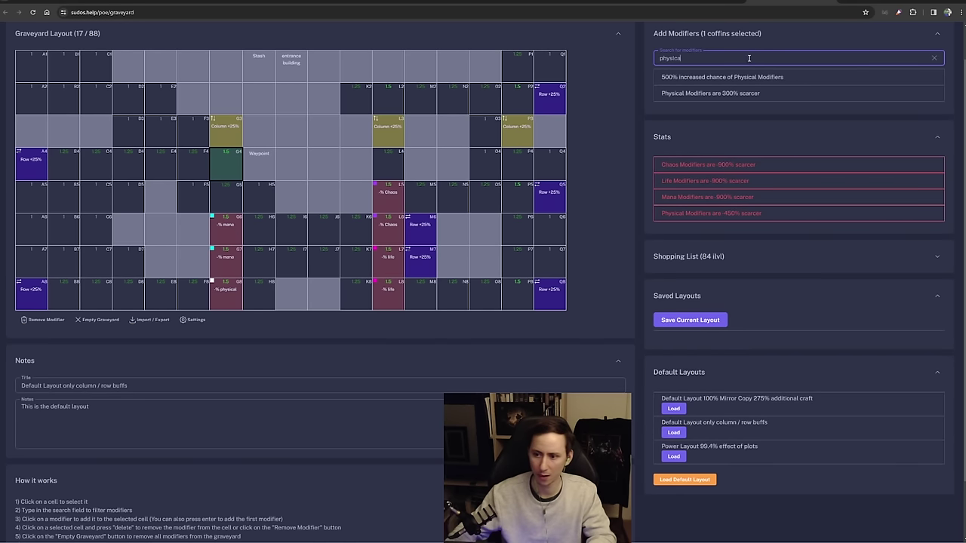
pyautogui.click(727, 95)
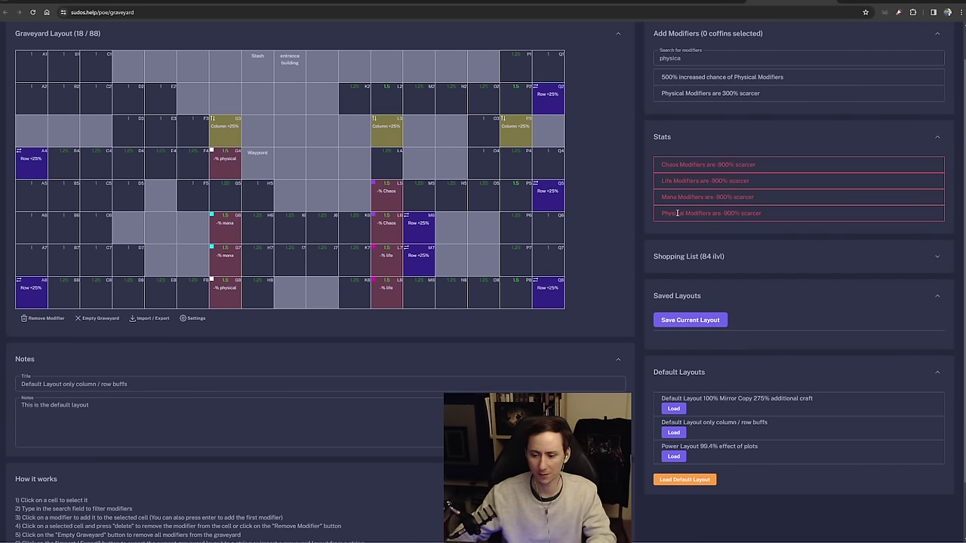
# - Review the graveyard's scarcer totals for Chaos, Life, Mana and Physical modifiers
pyautogui.moveTo(770, 220); pyautogui.dragTo(754, 205)
pyautogui.click(656, 137)
pyautogui.click(407, 329)
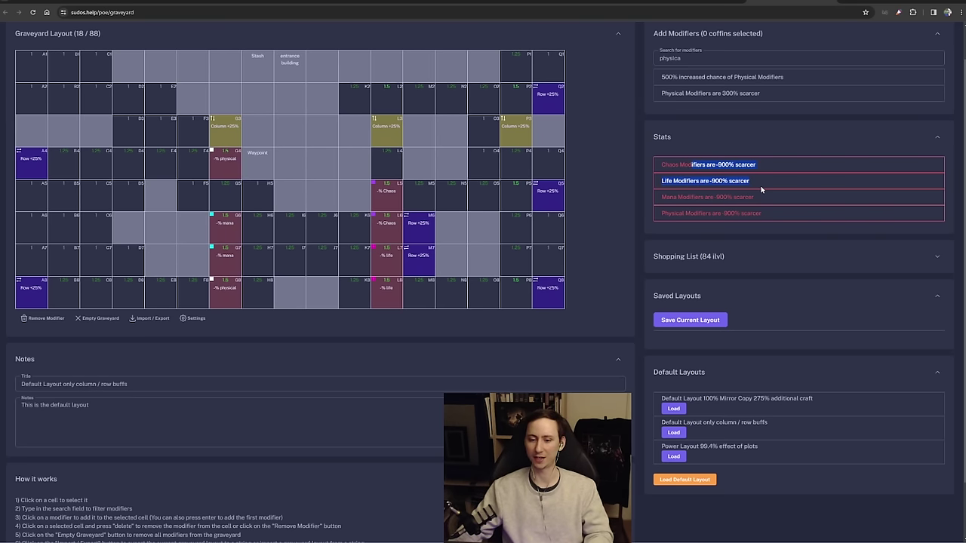
pyautogui.moveTo(759, 196); pyautogui.dragTo(693, 182)
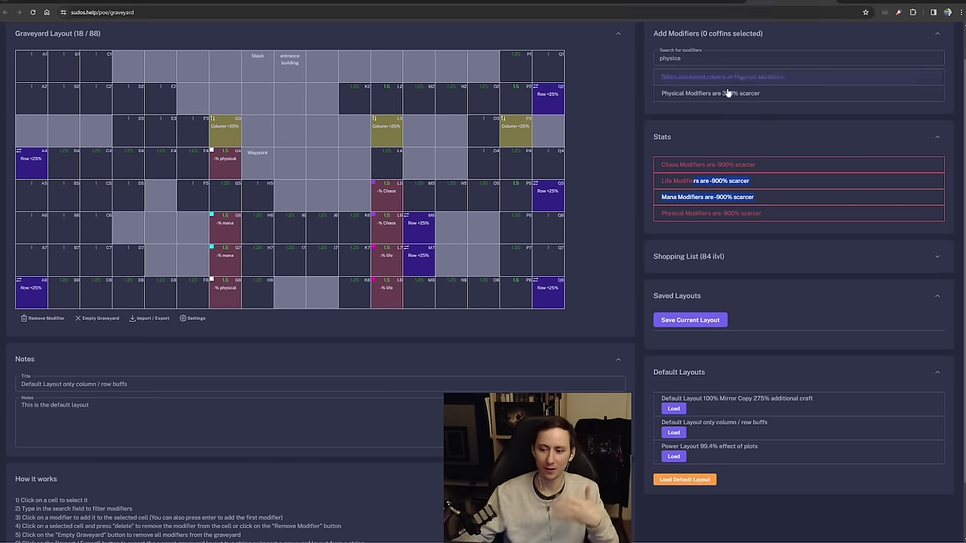
pyautogui.click(743, 180)
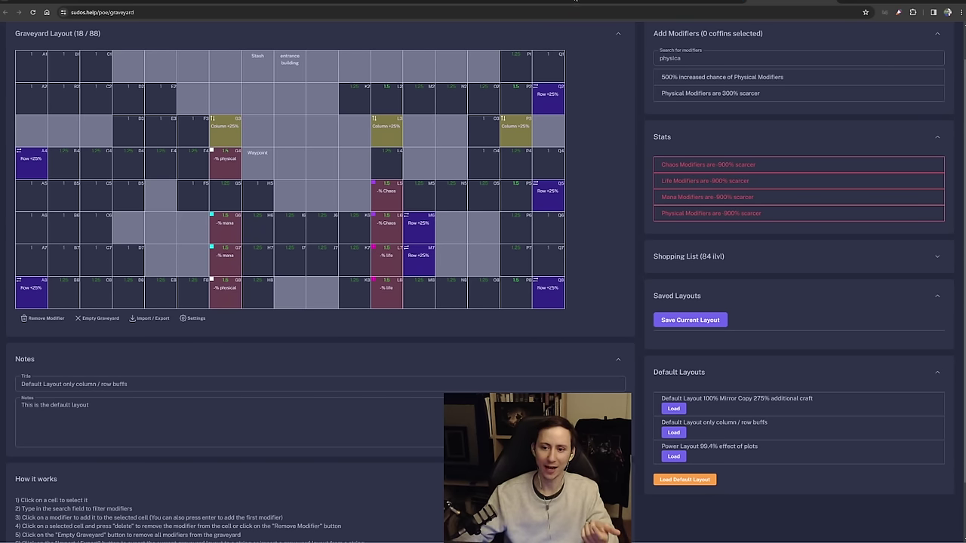
# - Examine the bow's prefix and suffix weights in Craft of Exile, including the cold damage tiers, and return to Sudos PoE Tools
pyautogui.click(428, 2)
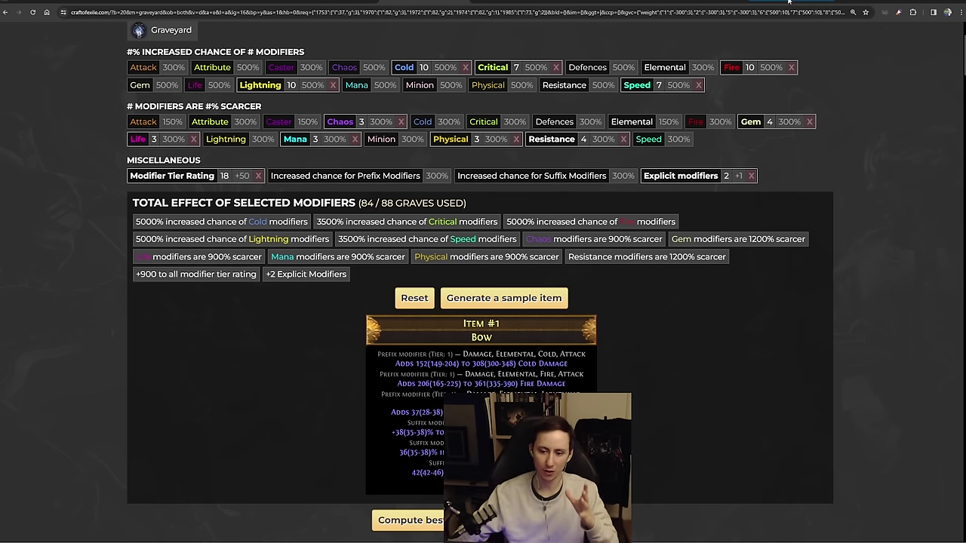
pyautogui.scroll(-6, 543, 307)
pyautogui.scroll(-10, 472, 305)
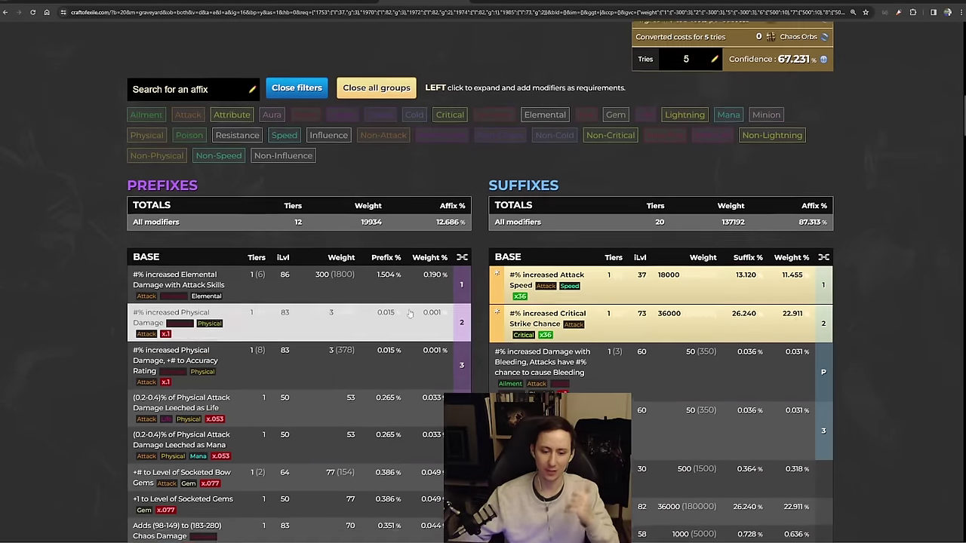
pyautogui.click(338, 219)
pyautogui.scroll(-2, 324, 264)
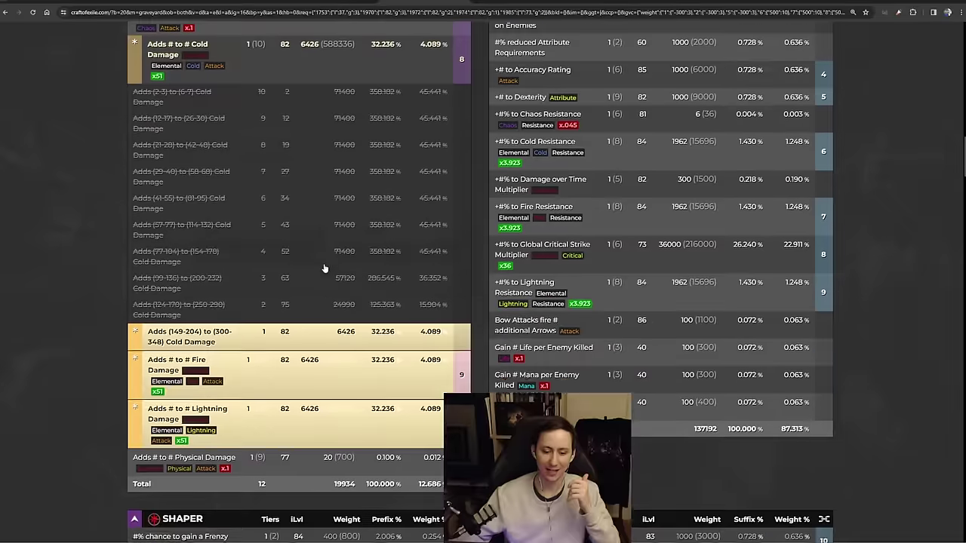
pyautogui.scroll(5, 328, 279)
pyautogui.scroll(1, 594, 196)
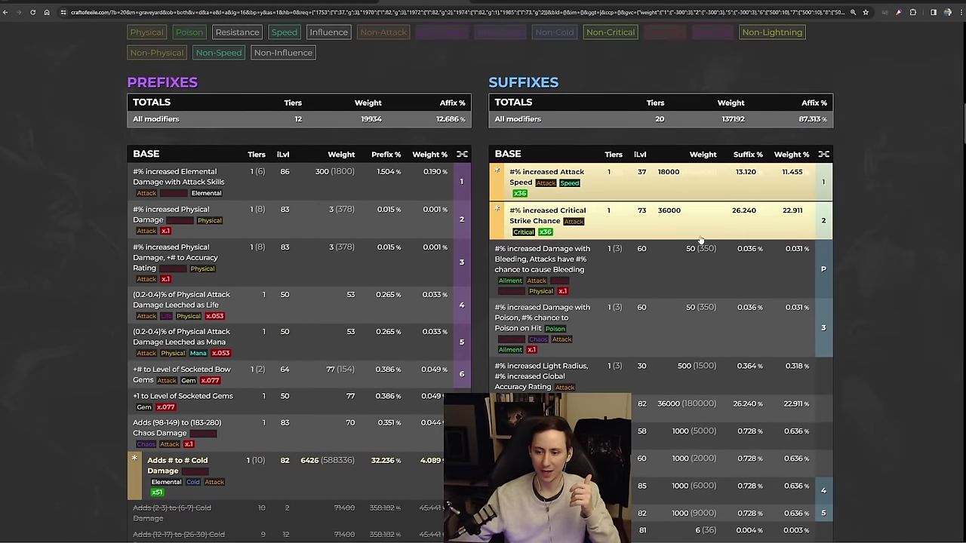
pyautogui.scroll(-5, 362, 354)
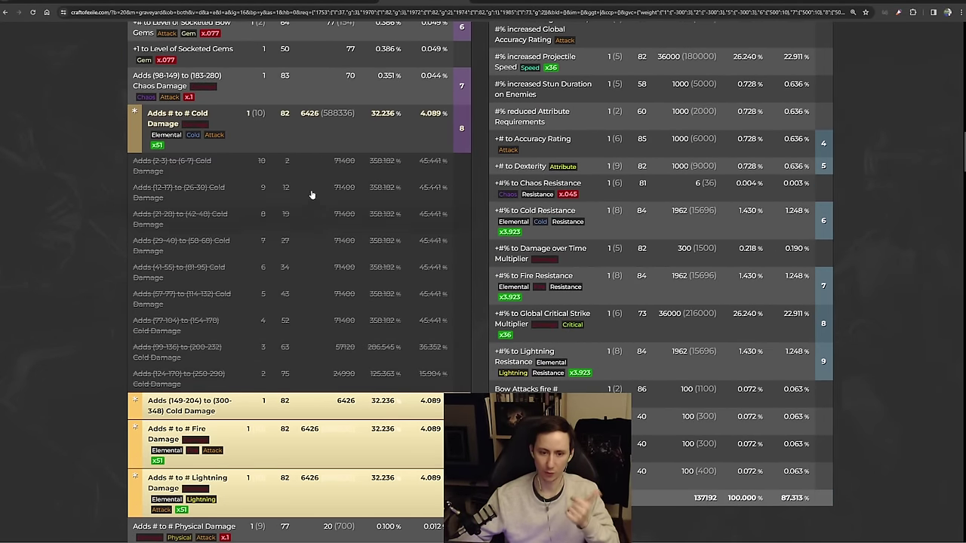
pyautogui.scroll(1, 302, 181)
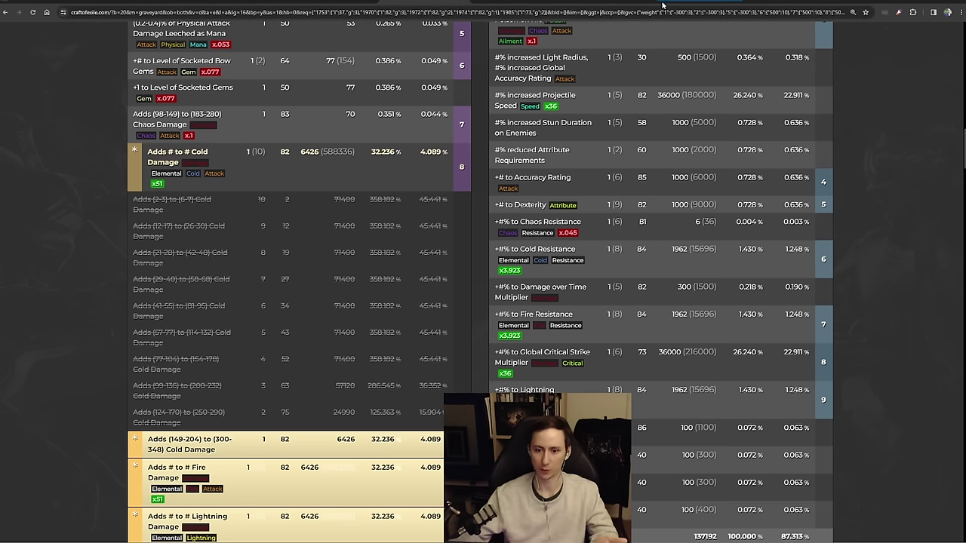
pyautogui.click(285, 180)
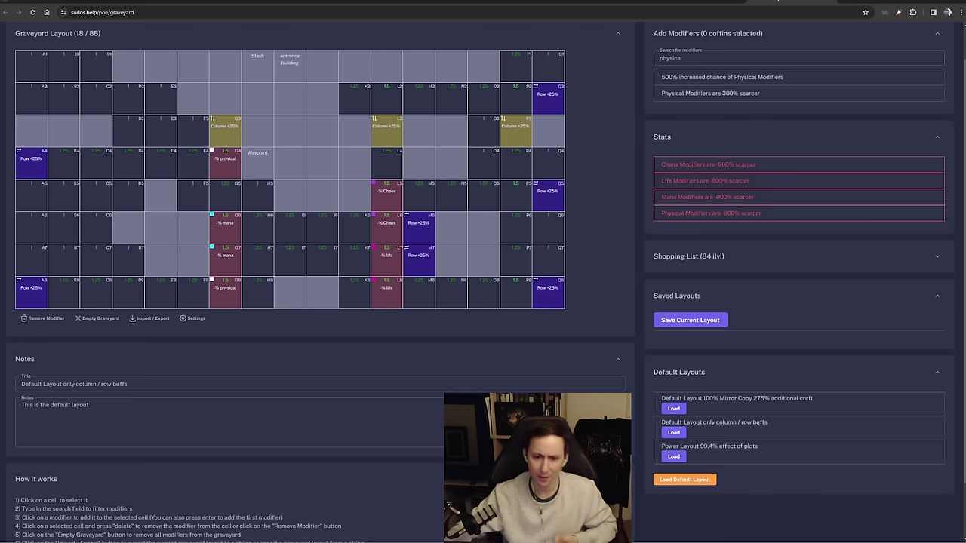
pyautogui.hotkey('ctrl', 'Tab')
# - Search the graveyard modifiers for "level" and apply "+1 to Item Level" to grave A1
pyautogui.scroll(1, 559, 148)
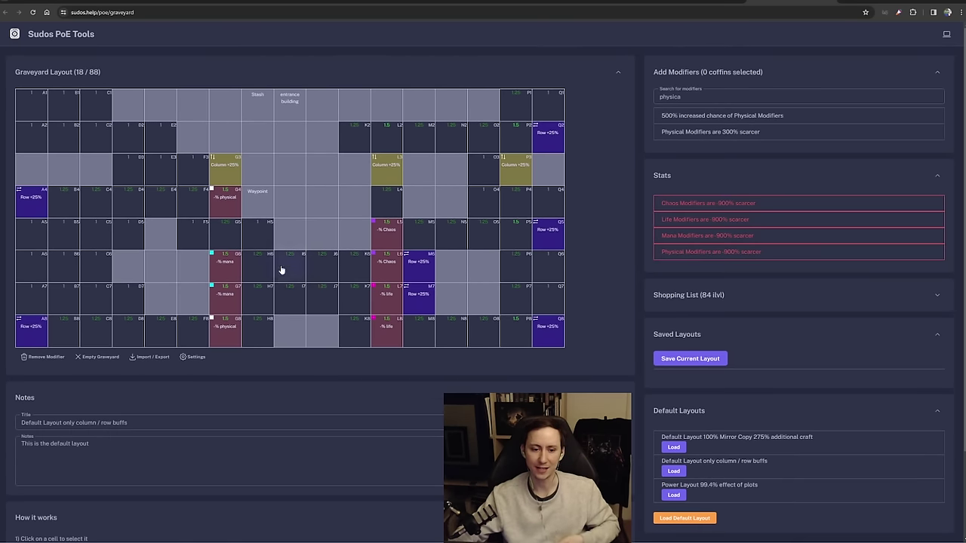
pyautogui.click(728, 99)
pyautogui.press('F11')
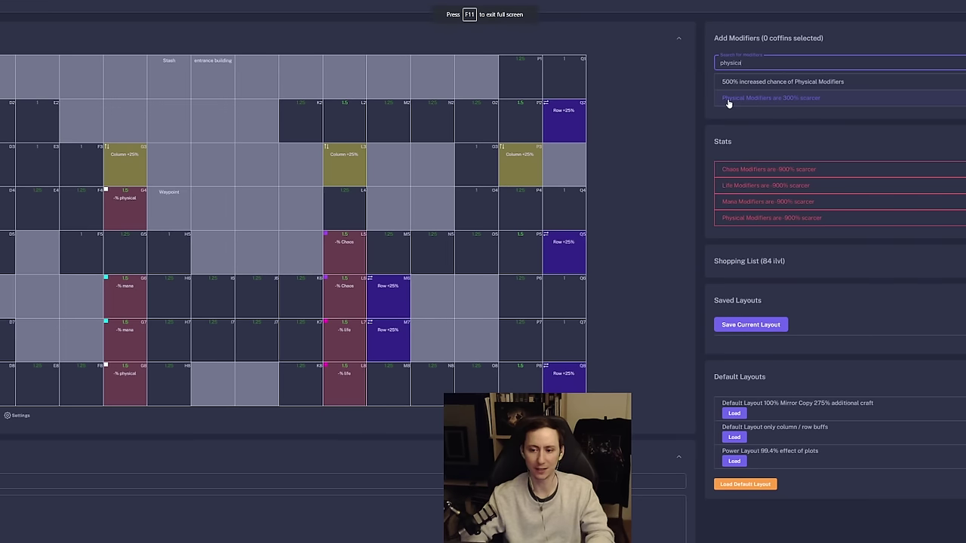
pyautogui.press('F11')
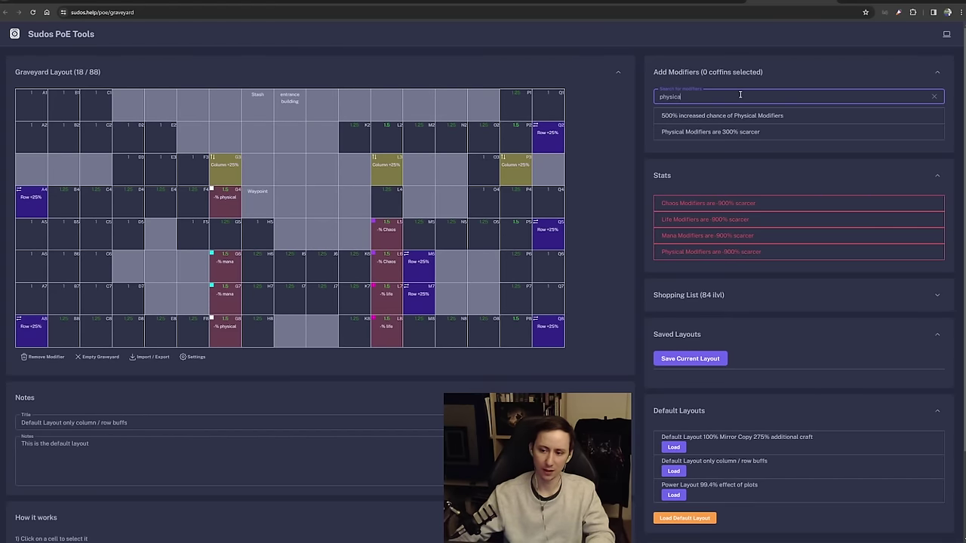
pyautogui.write('ph')
pyautogui.press('BackSpace')
pyautogui.press('BackSpace')
pyautogui.write('level')
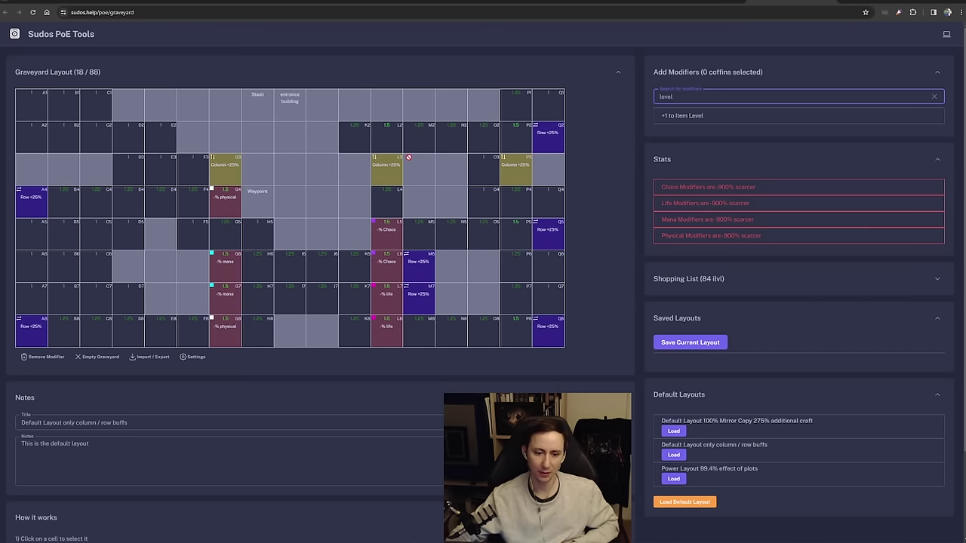
pyautogui.click(32, 104)
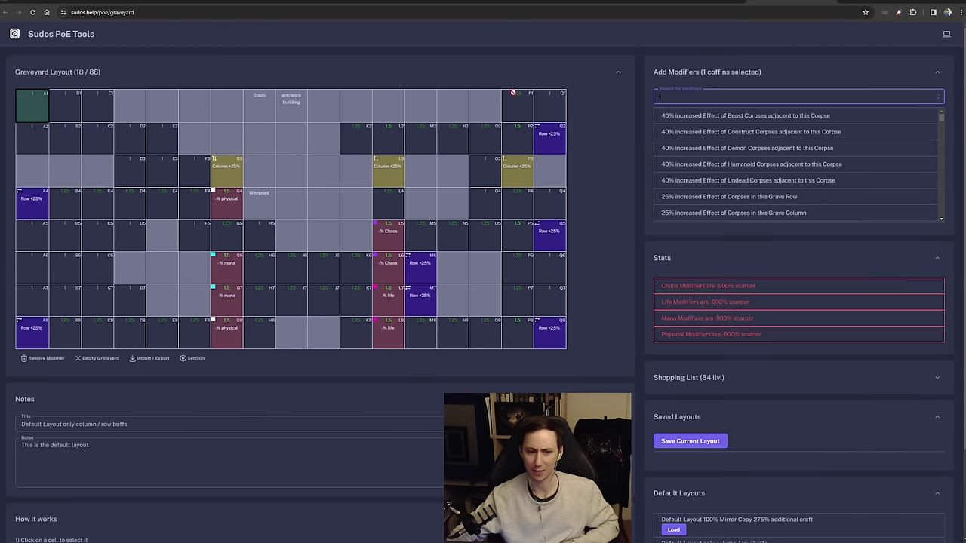
pyautogui.write('lev')
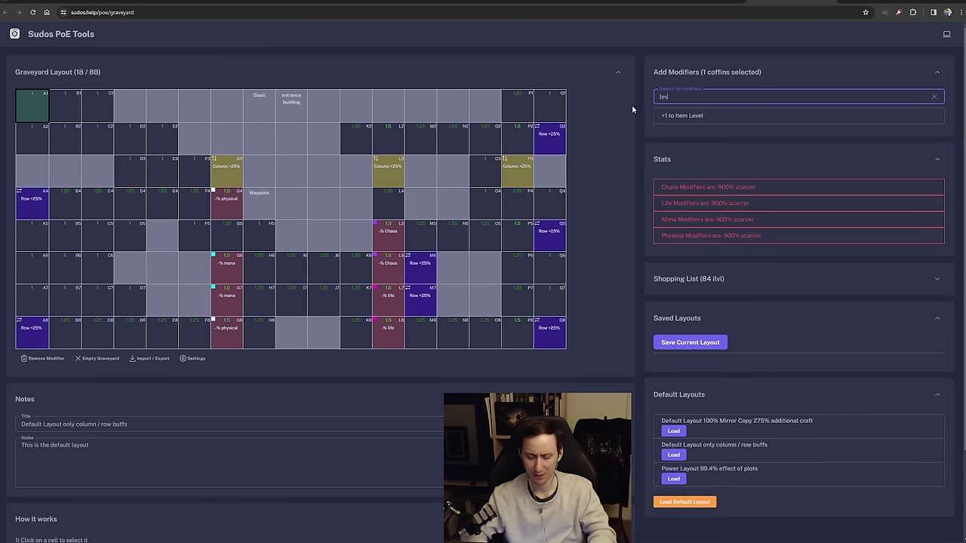
pyautogui.write('el')
pyautogui.click(690, 115)
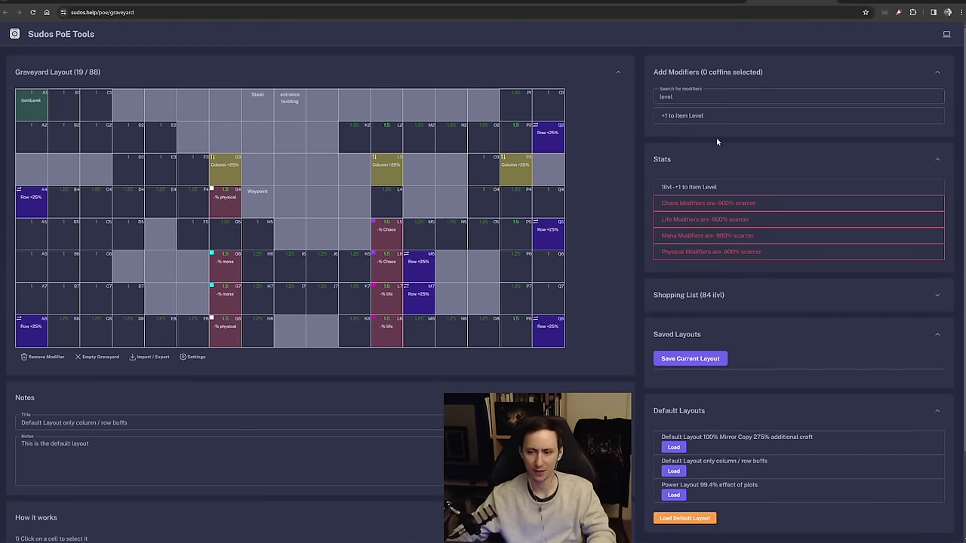
# - Highlight the item level entry in the graveyard stats
pyautogui.moveTo(726, 186); pyautogui.dragTo(659, 189)
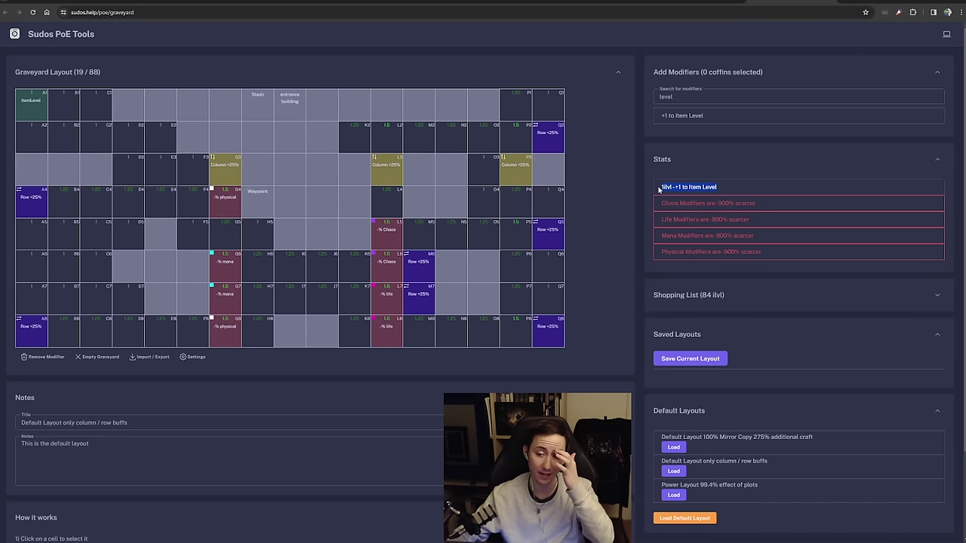
pyautogui.click(711, 185)
pyautogui.tripleClick(704, 188)
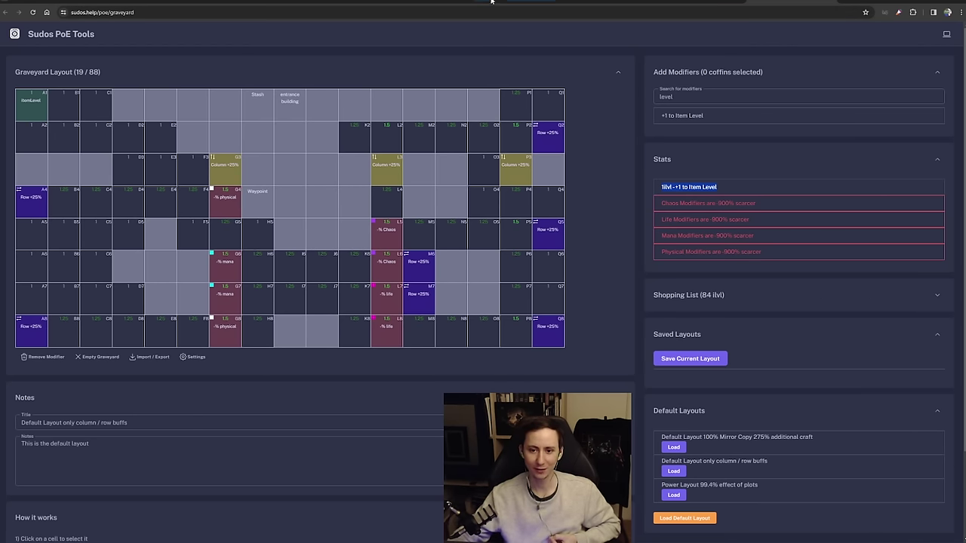
# - Switch to Craft of Exile and generate several new sample bows from the selected graveyard modifiers
pyautogui.hotkey('ctrl', 'Tab')
pyautogui.scroll(15, 458, 108)
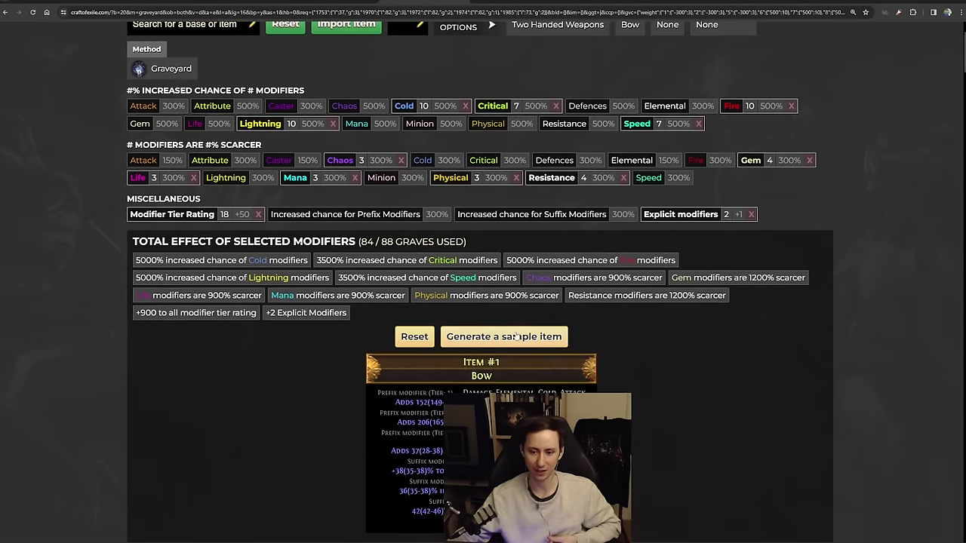
pyautogui.click(516, 336)
pyautogui.scroll(-2, 528, 226)
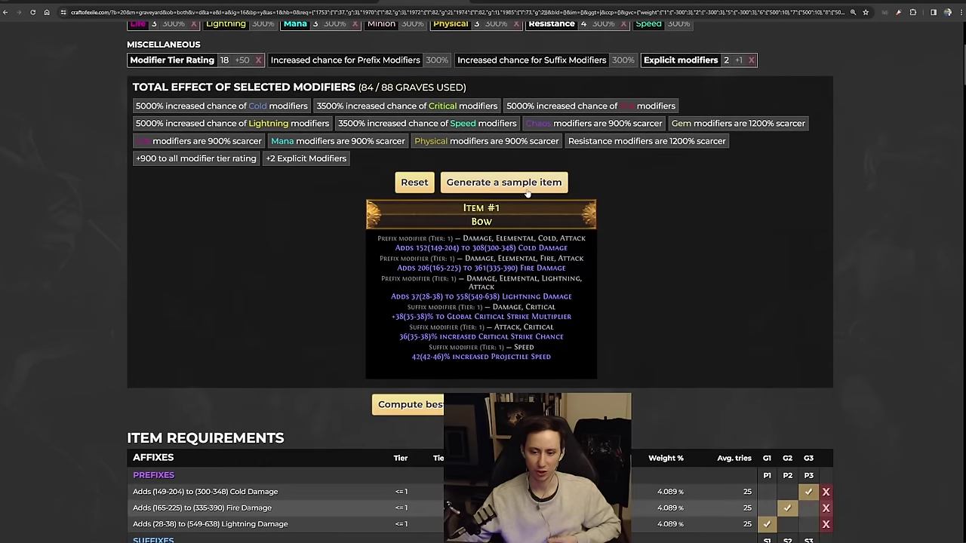
pyautogui.click(531, 184)
pyautogui.click(531, 183)
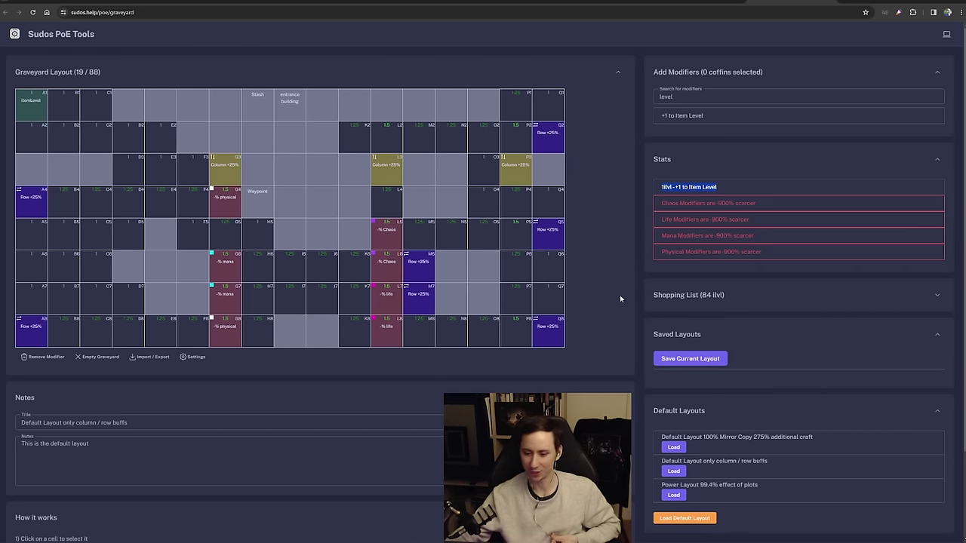
# - Load "Default Layout 100% Mirror Copy 275% additional craft" from the default layouts, overwriting the current graveyard layout
pyautogui.scroll(-2, 619, 299)
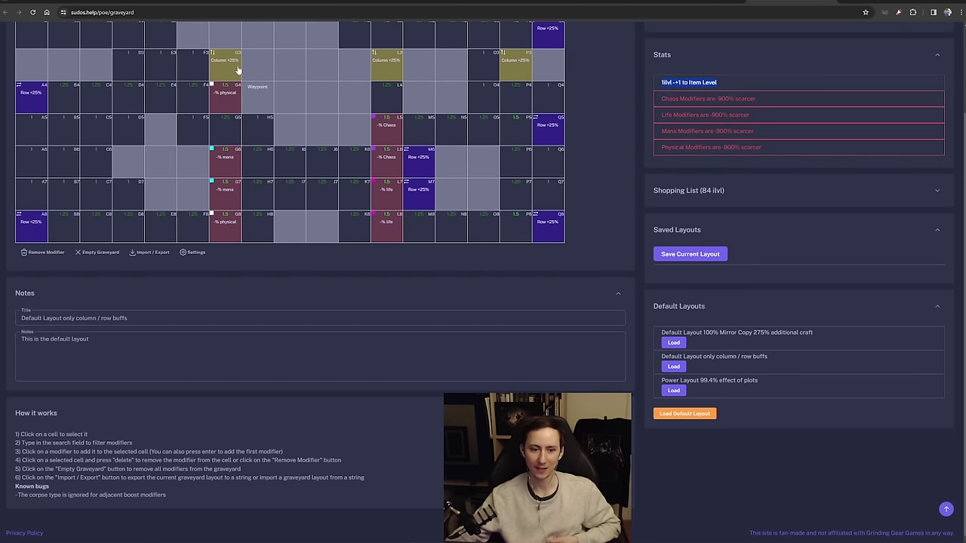
pyautogui.scroll(1, 211, 144)
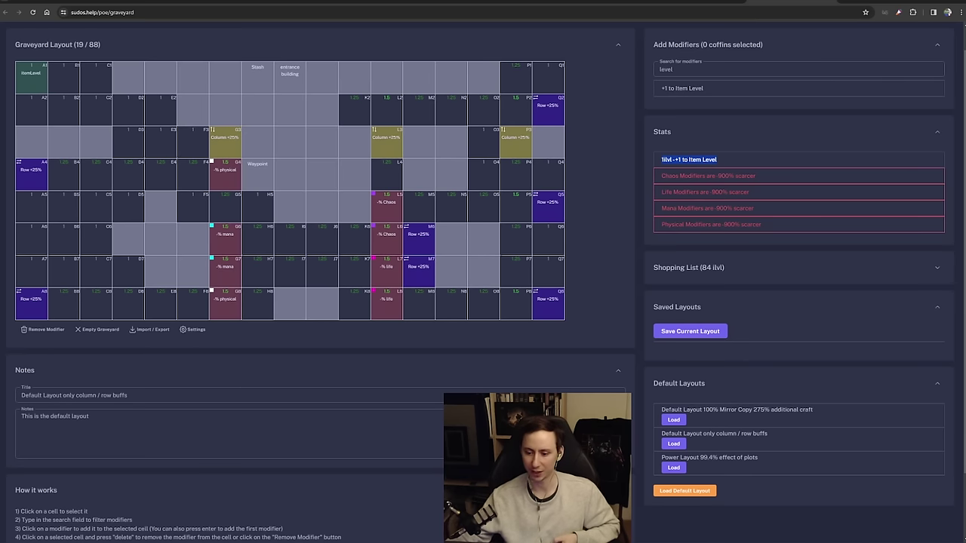
pyautogui.scroll(-2, 777, 289)
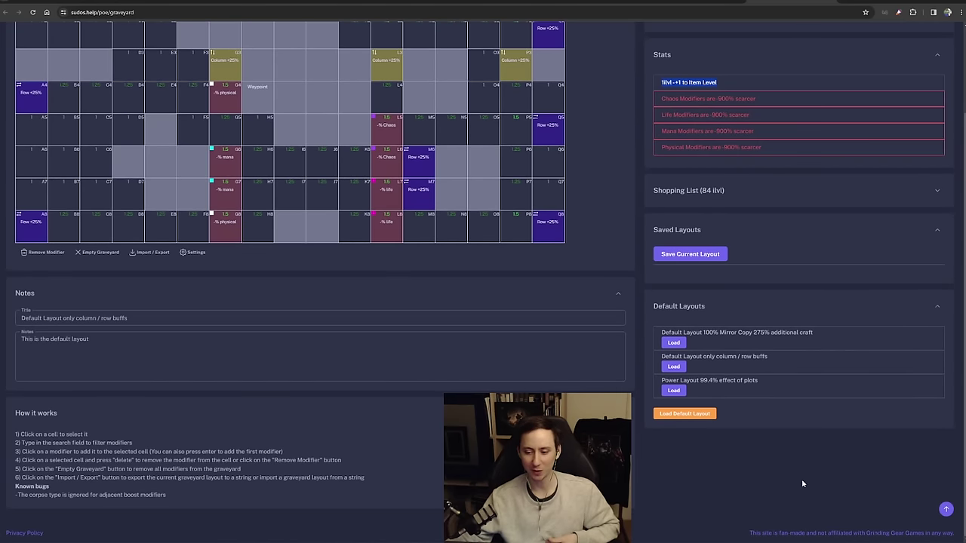
pyautogui.moveTo(679, 306); pyautogui.dragTo(724, 306)
pyautogui.click(746, 332)
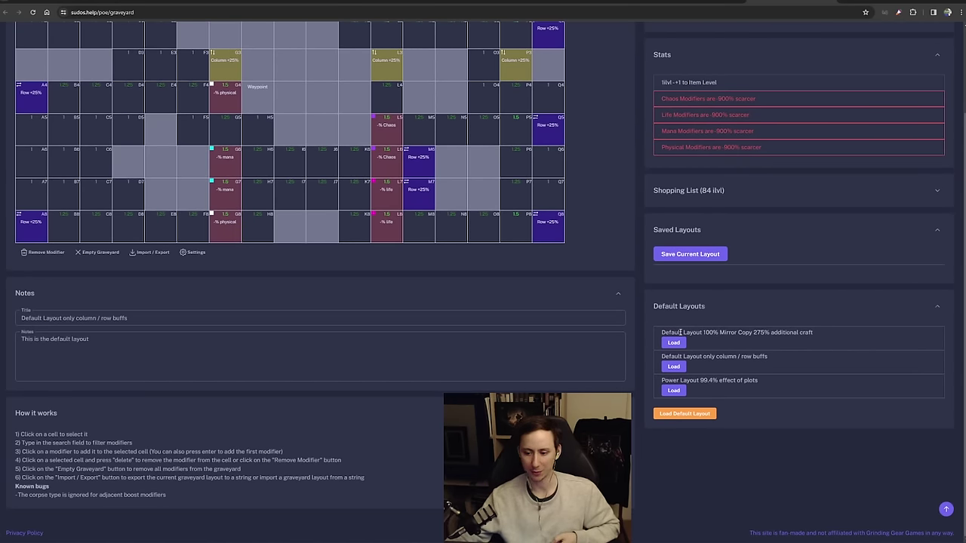
pyautogui.moveTo(681, 332); pyautogui.dragTo(780, 333)
pyautogui.moveTo(713, 332); pyautogui.dragTo(738, 333)
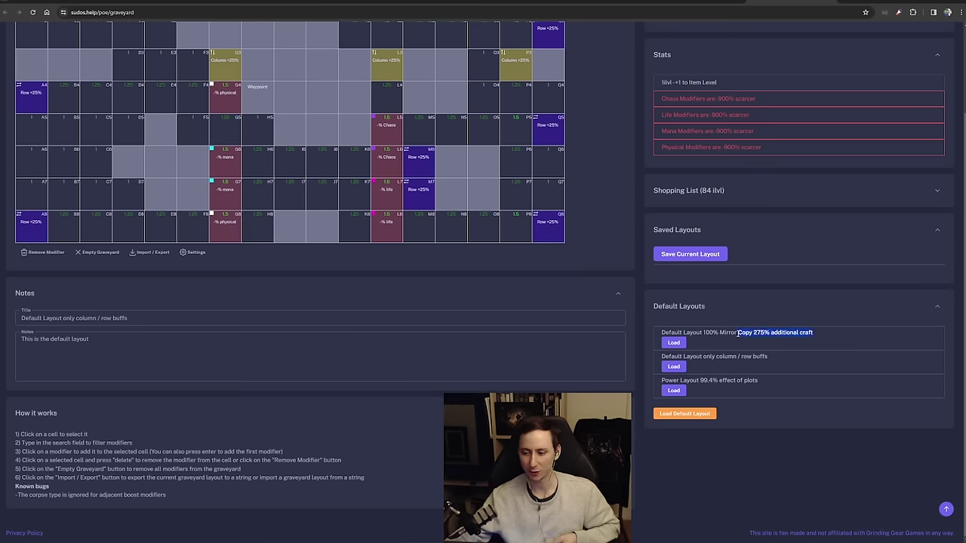
pyautogui.click(674, 343)
pyautogui.click(513, 68)
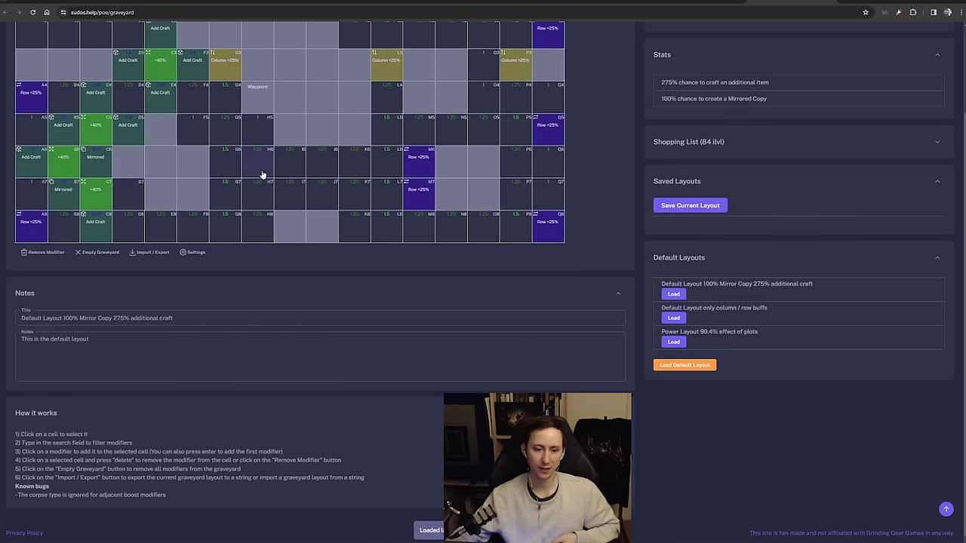
# - Review the loaded graves, then reload the 100% Mirror Copy 275% additional craft layout and accept overwriting the current one
pyautogui.scroll(2, 154, 126)
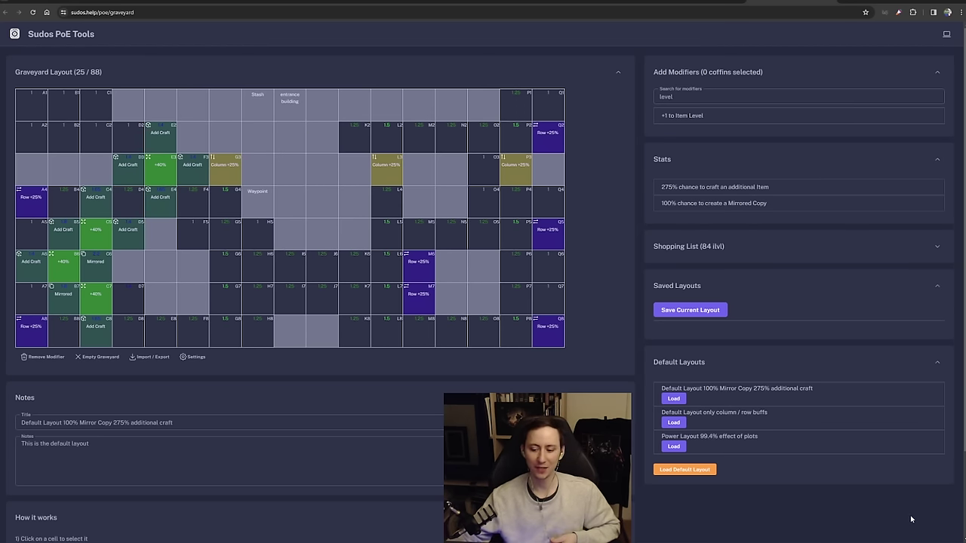
pyautogui.scroll(-1, 675, 466)
pyautogui.moveTo(658, 285); pyautogui.dragTo(761, 306)
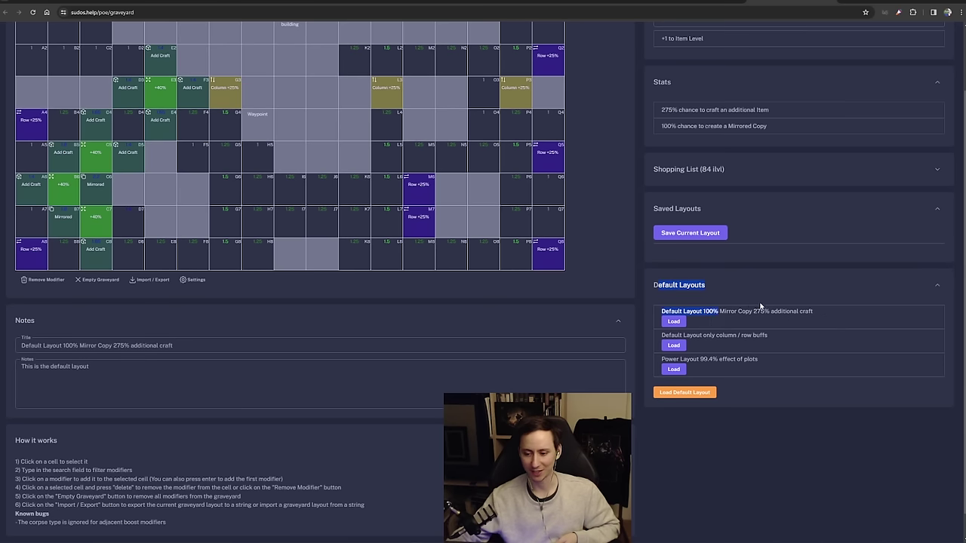
pyautogui.click(760, 309)
pyautogui.moveTo(822, 317)
pyautogui.mouseDown()
pyautogui.moveTo(702, 311)
pyautogui.moveTo(814, 312)
pyautogui.mouseUp()
pyautogui.click(727, 311)
pyautogui.click(812, 312)
pyautogui.click(673, 322)
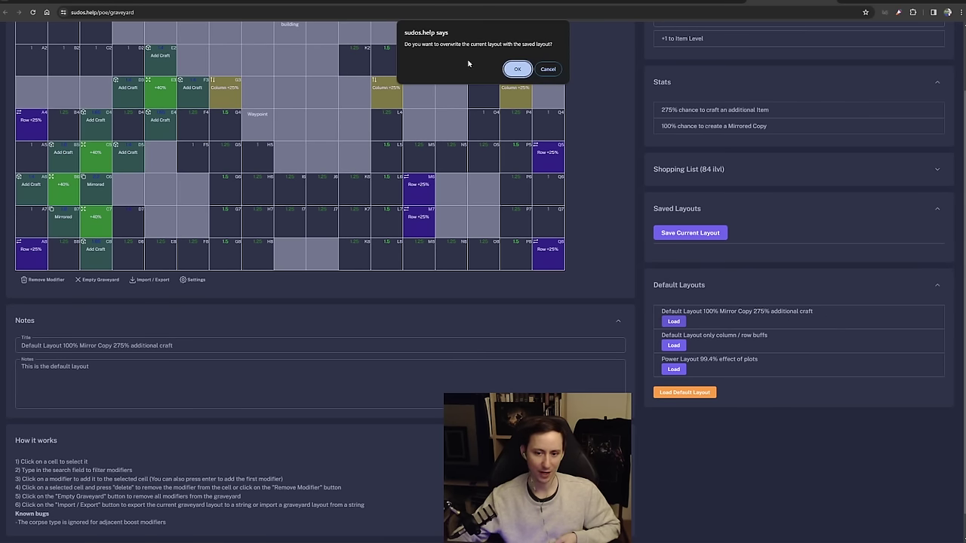
pyautogui.click(518, 68)
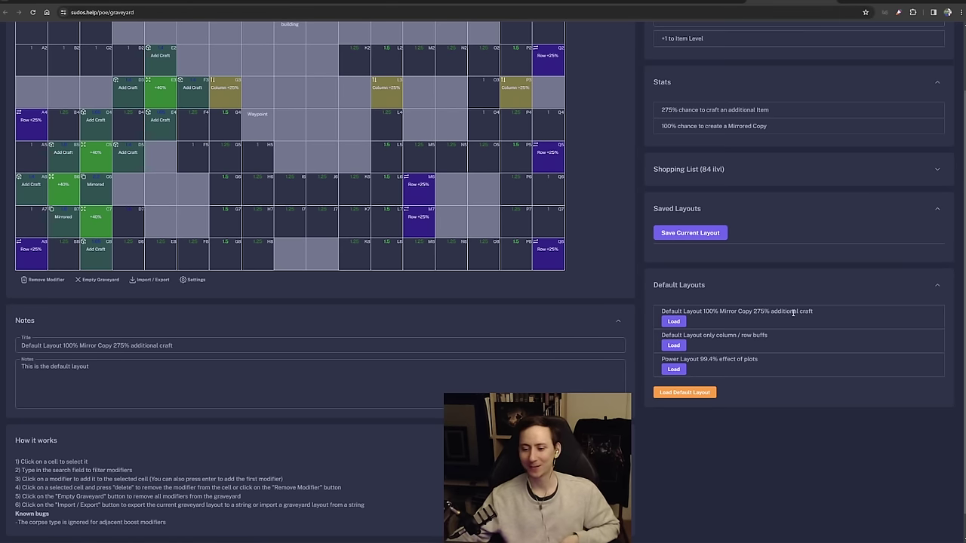
# - Highlight the mirror copy and additional craft default layout's name and compare it with the graveyard grid
pyautogui.moveTo(793, 311); pyautogui.dragTo(665, 311)
pyautogui.scroll(2, 610, 229)
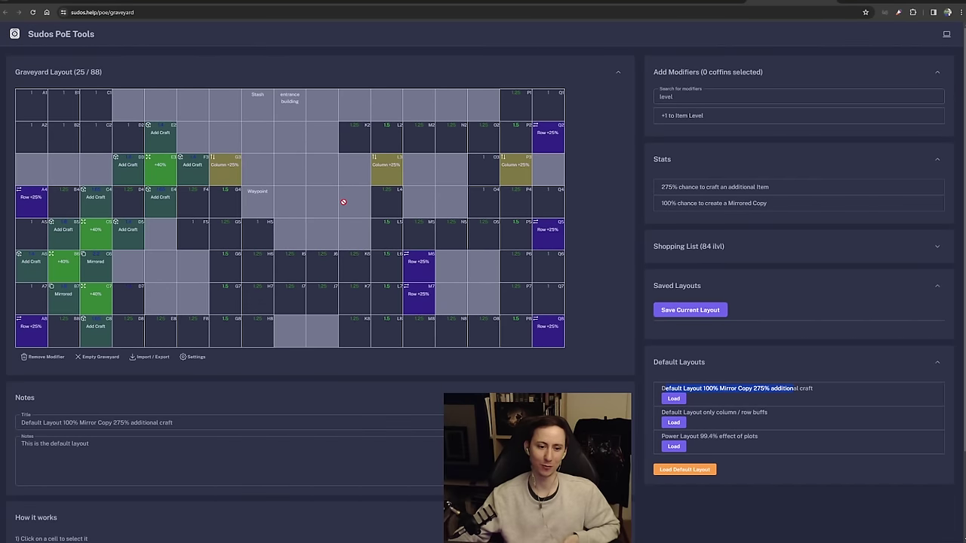
pyautogui.click(725, 408)
pyautogui.moveTo(799, 388); pyautogui.dragTo(754, 389)
pyautogui.click(802, 389)
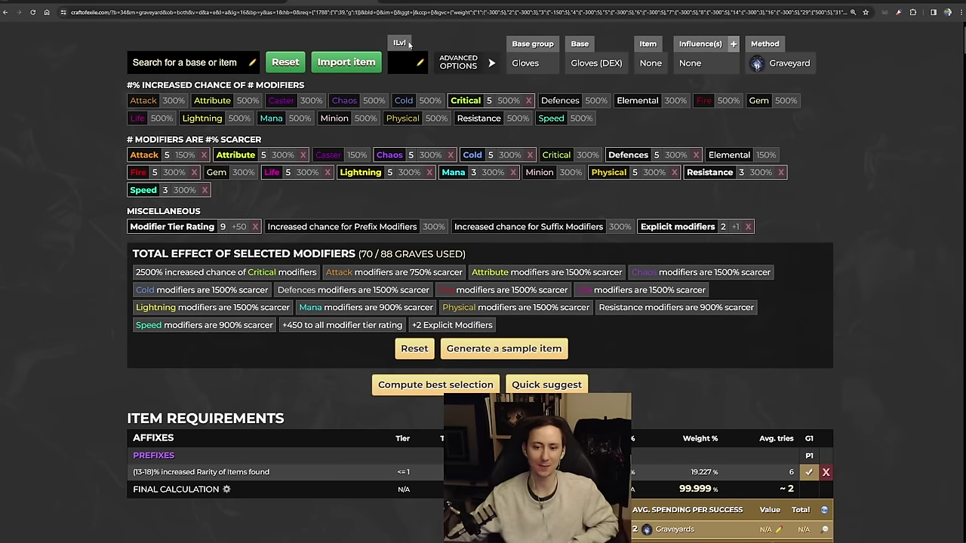
# - Switch to the bow craft in Craft of Exile and review its item requirements, success chance and sample item
pyautogui.scroll(-3, 560, 196)
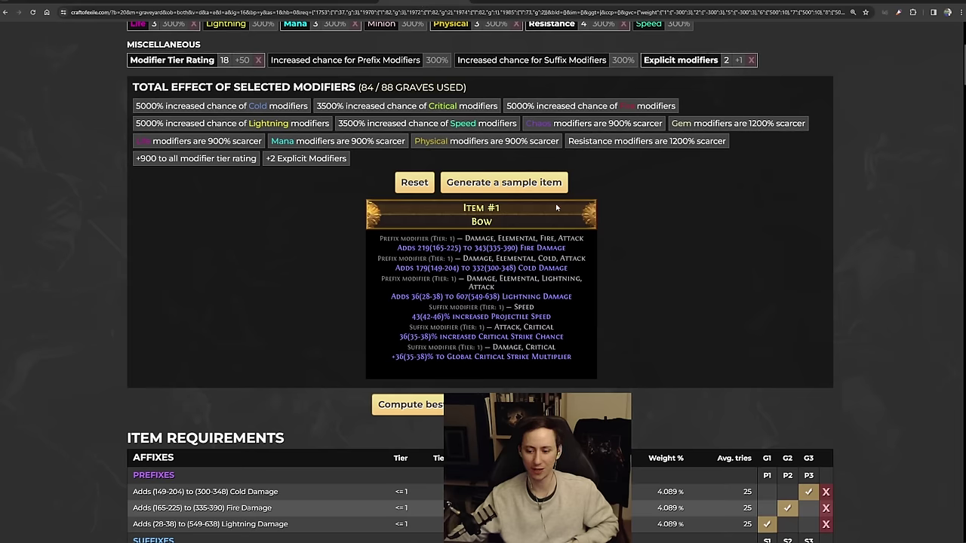
pyautogui.scroll(-5, 649, 247)
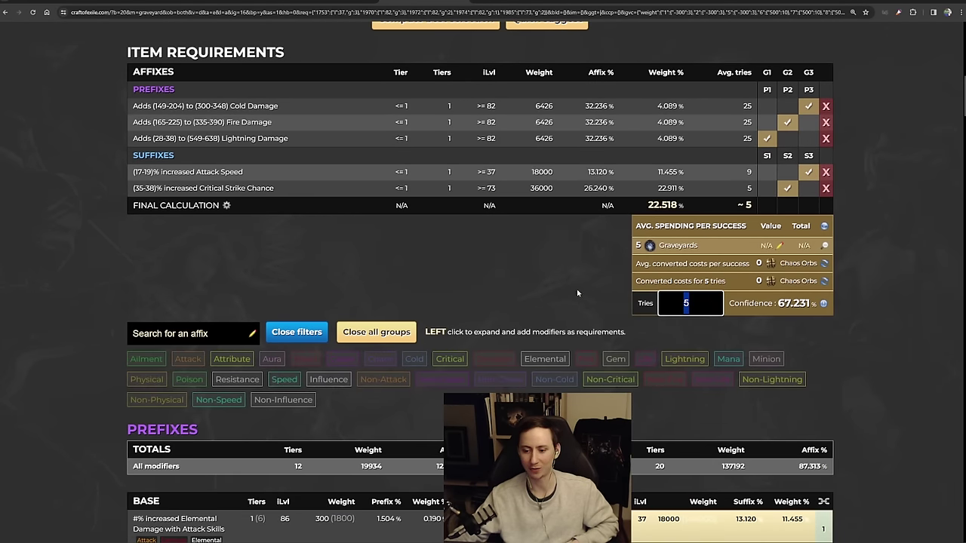
pyautogui.scroll(2, 578, 294)
pyautogui.scroll(4, 453, 128)
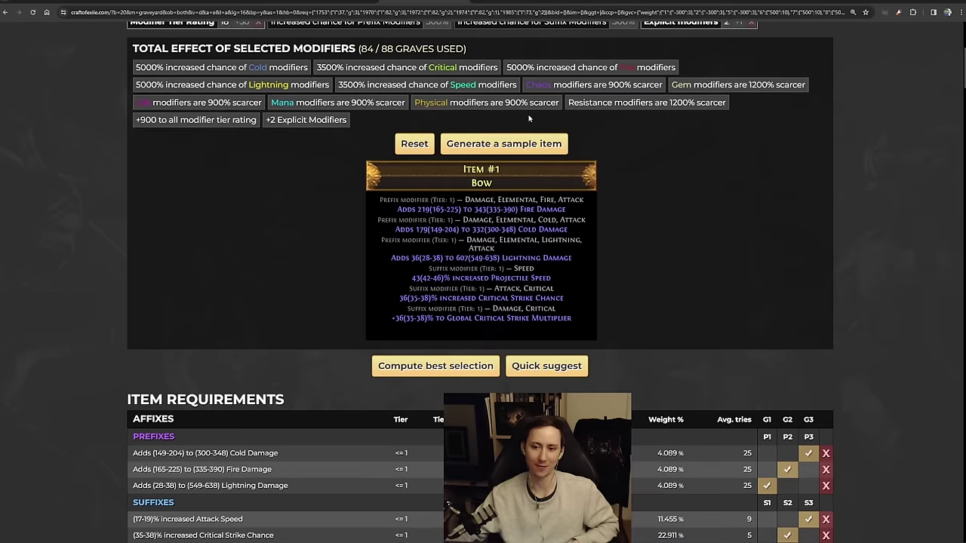